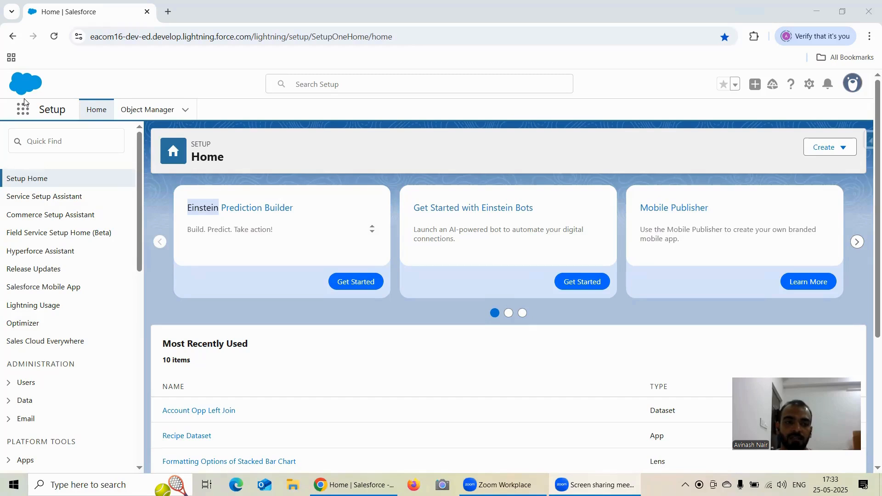
Open Analytics Studio and start a new lens on the Account Opp Left Join dataset
click(24, 108)
click(65, 202)
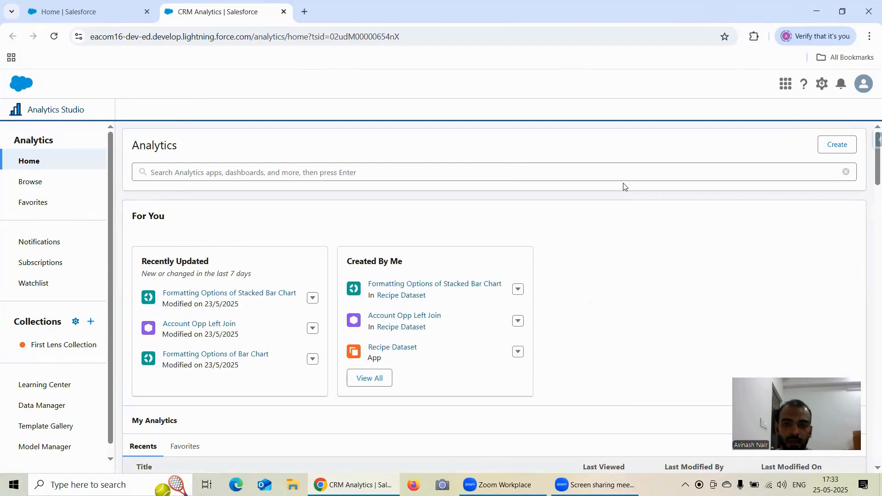
click(199, 324)
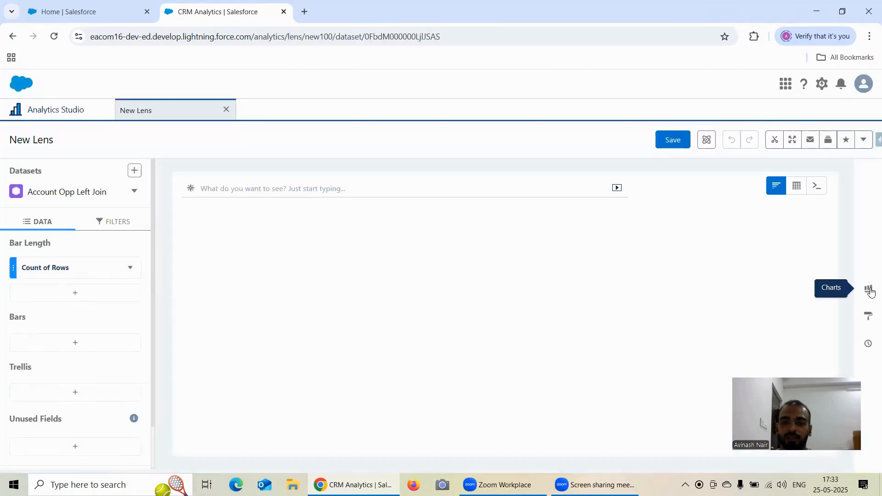
Change the new lens's chart type from bar to Line
click(867, 290)
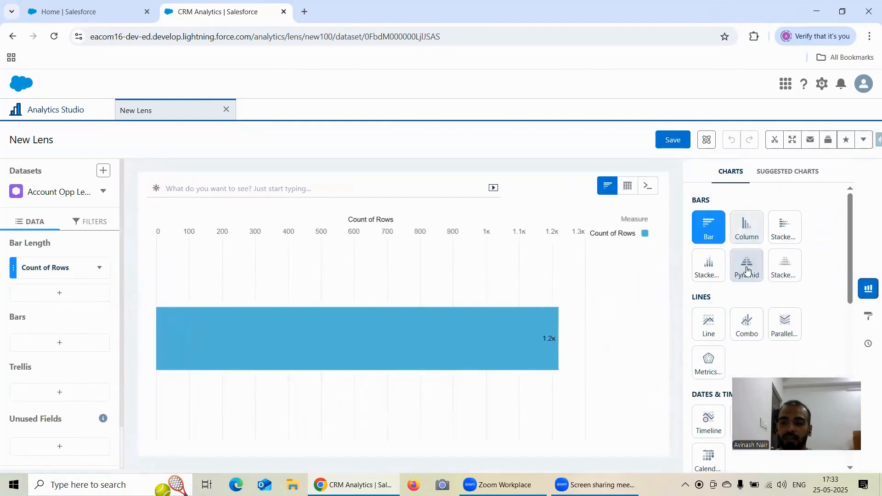
click(712, 323)
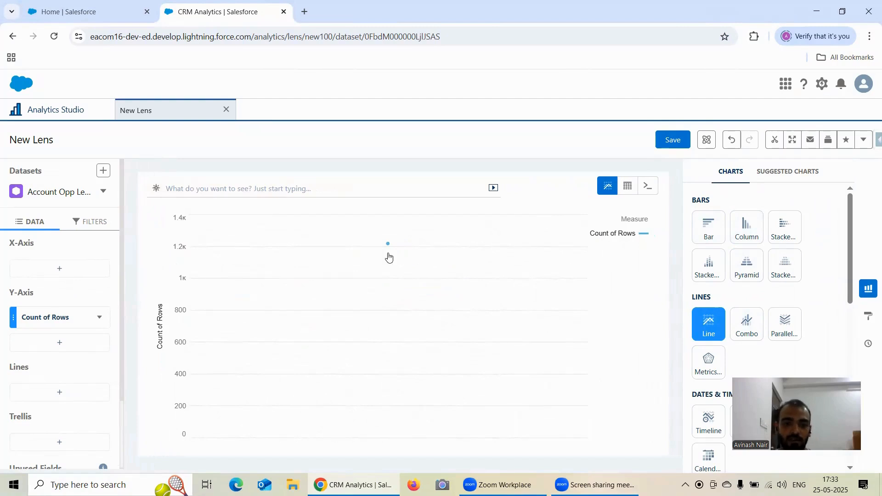
mouse_move(388, 248)
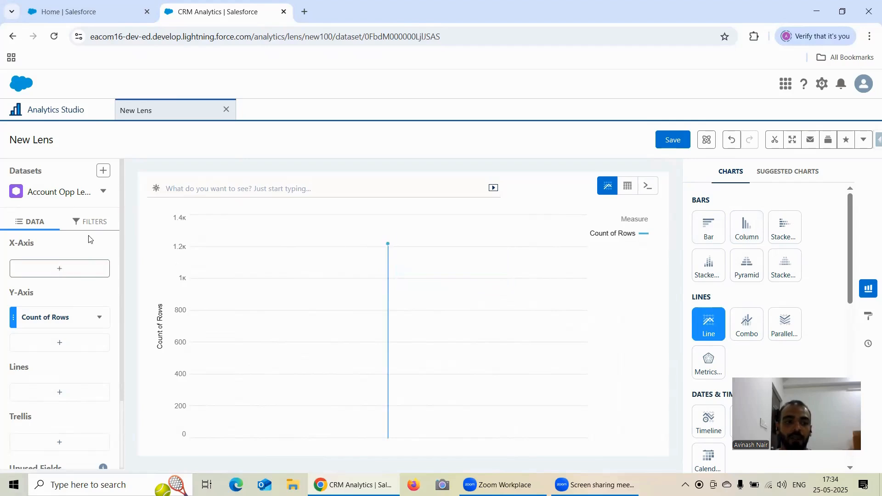
Group the line chart's X-axis by the Industry field
scroll(37, 356, down, 2)
scroll(38, 321, up, 2)
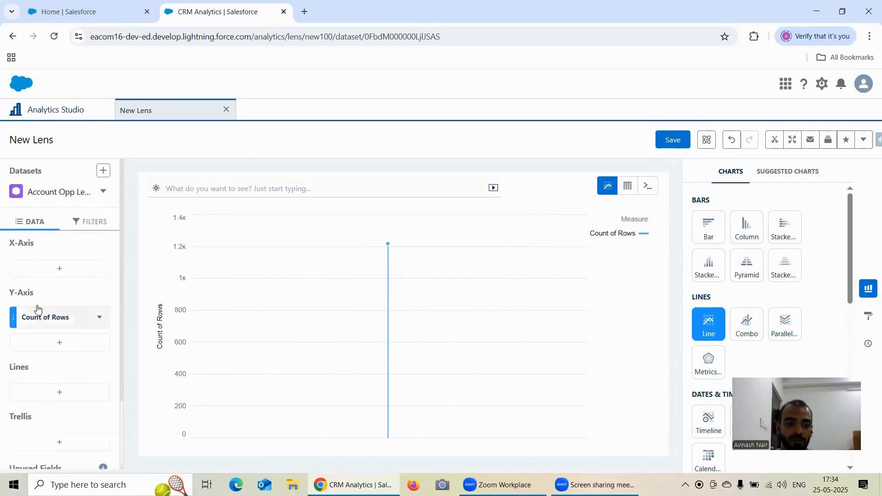
scroll(51, 317, down, 2)
scroll(55, 276, up, 2)
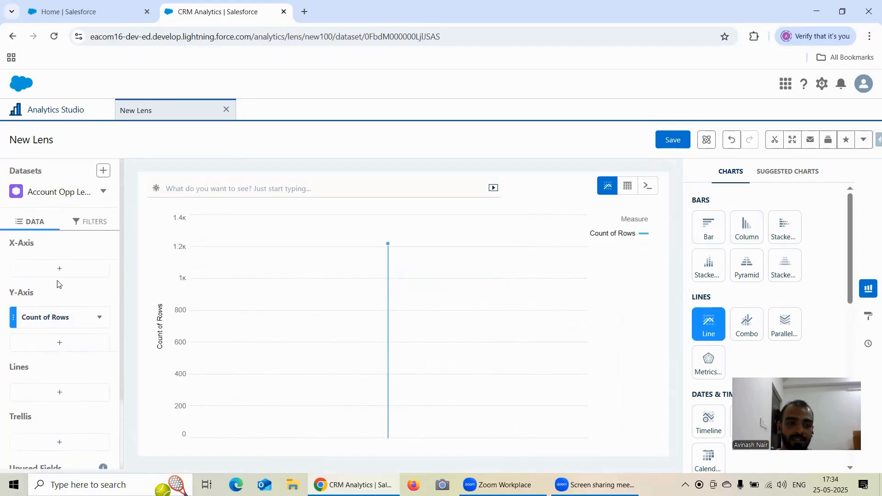
click(56, 271)
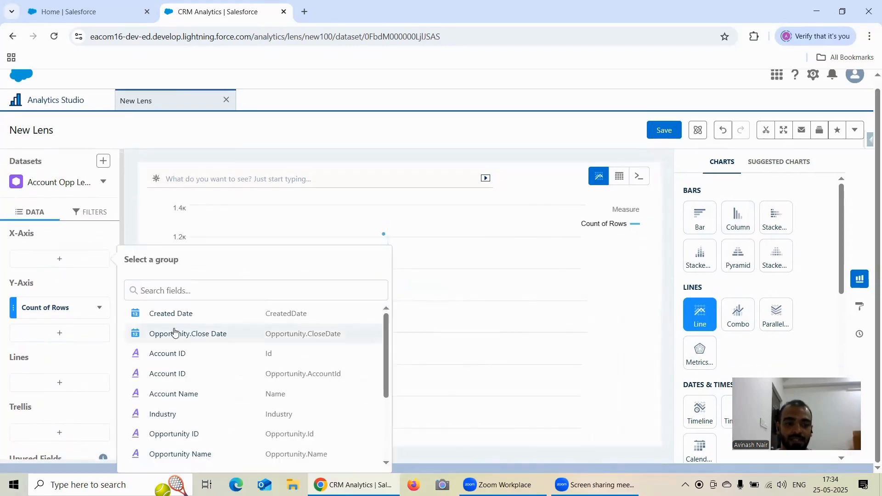
scroll(232, 348, down, 2)
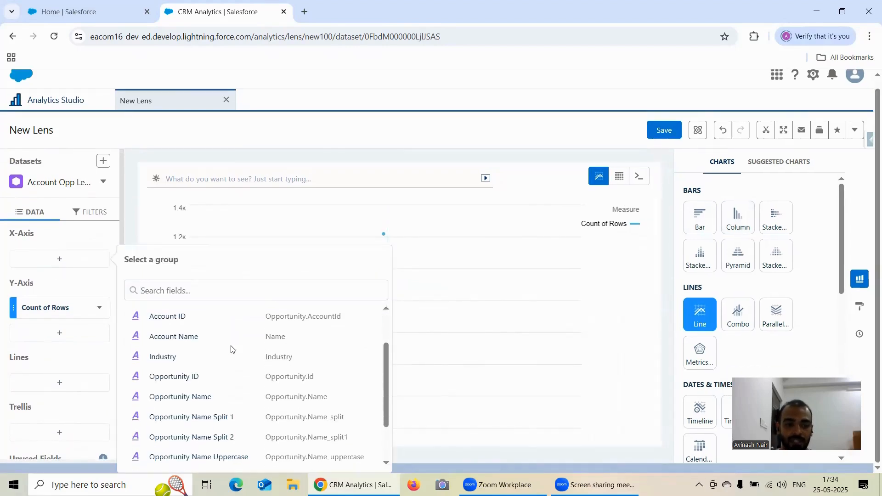
click(191, 356)
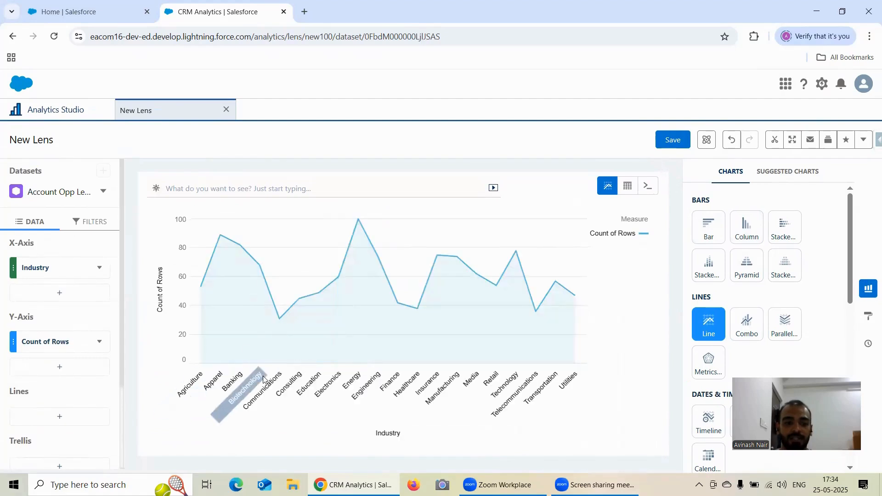
Split the chart into separate lines by the Stage field
click(59, 416)
scroll(202, 344, down, 4)
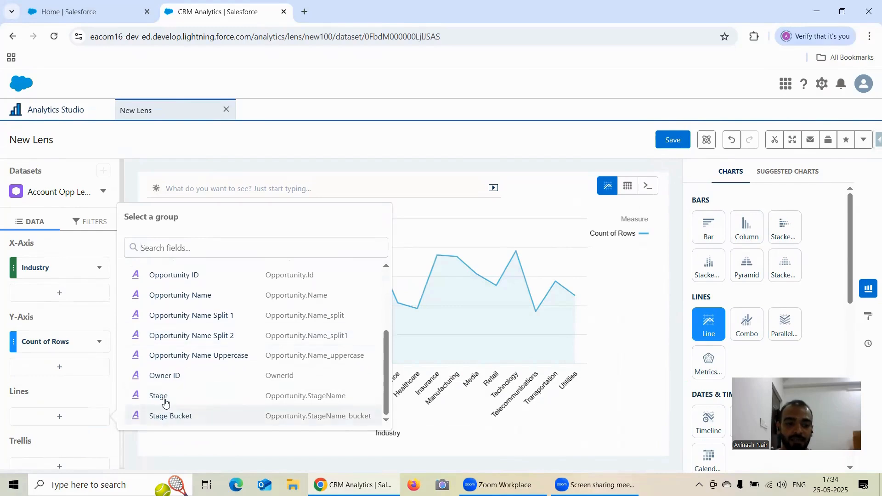
click(160, 396)
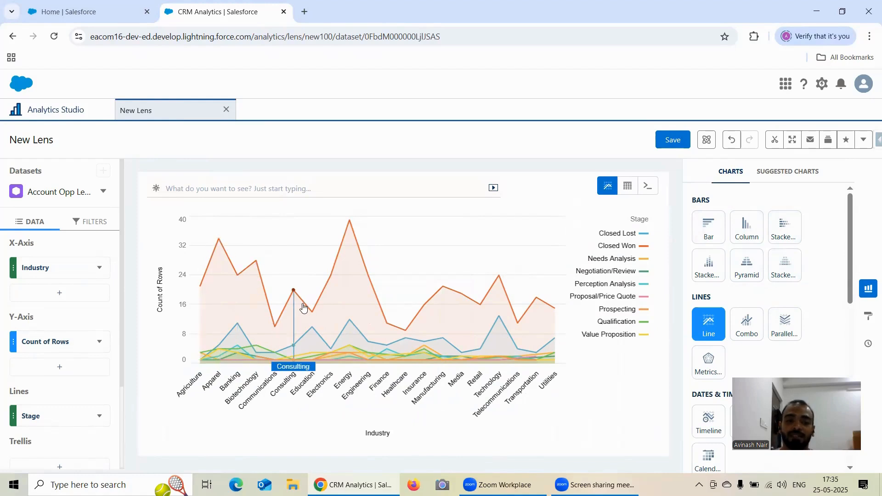
scroll(36, 399, down, 1)
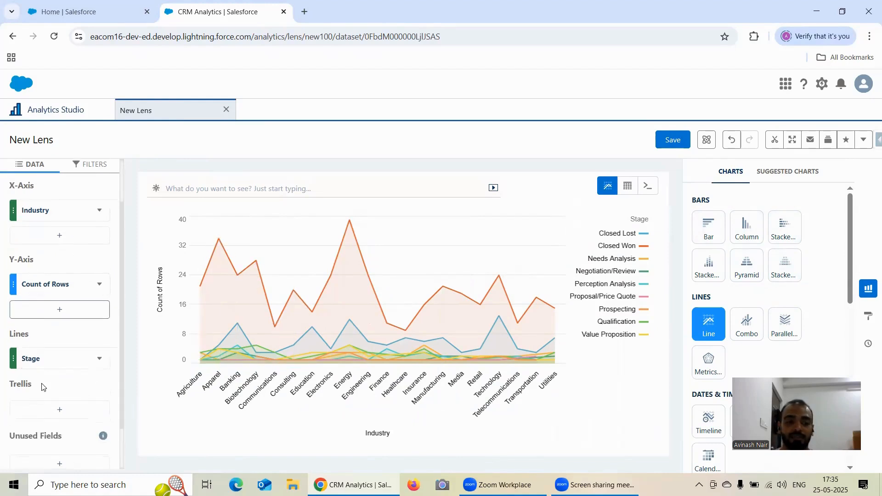
scroll(46, 376, up, 1)
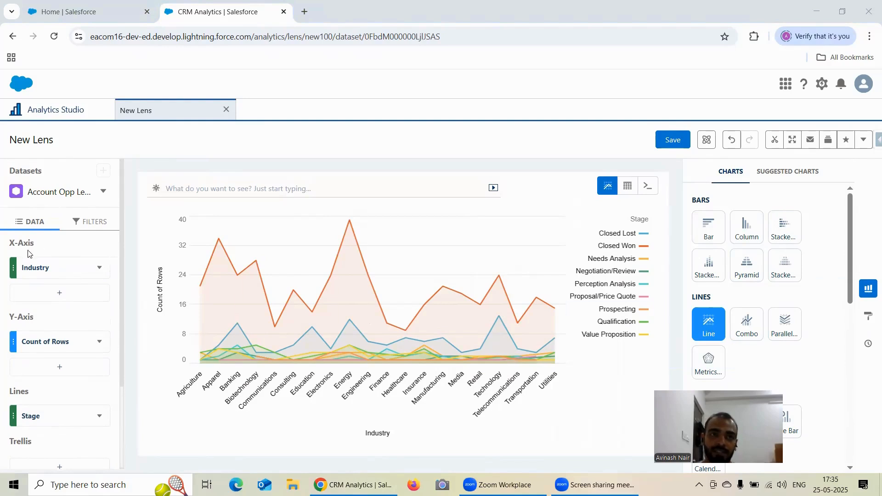
Open the Formatting Options of Stacked Bar Chart lens alongside the new lens, and set the new lens's chart title to "Line Chart"
click(869, 316)
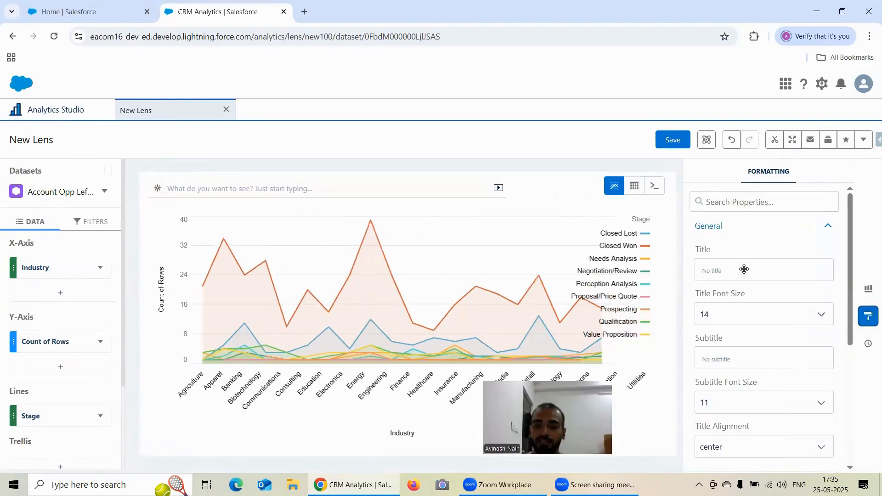
click(48, 114)
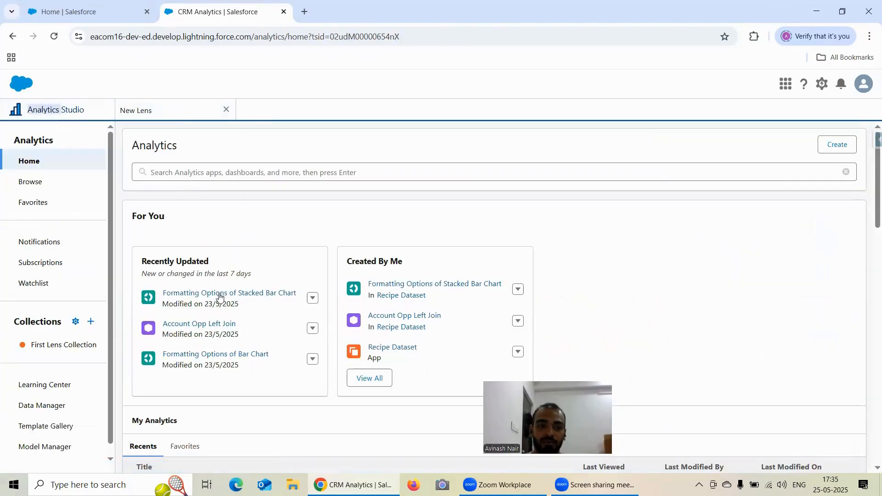
click(230, 292)
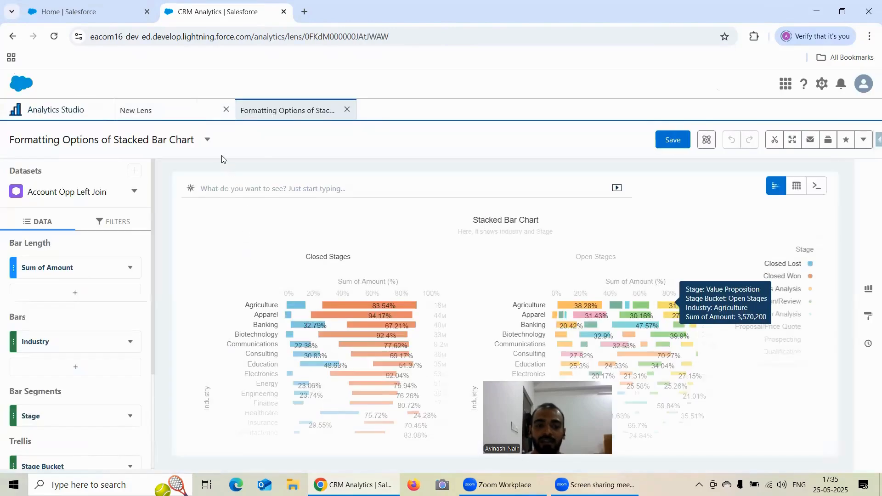
click(187, 111)
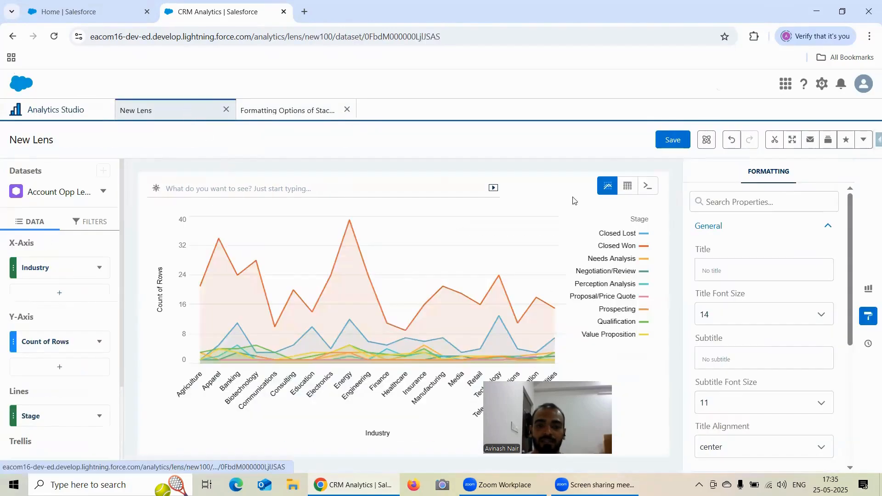
text(Line Chart)
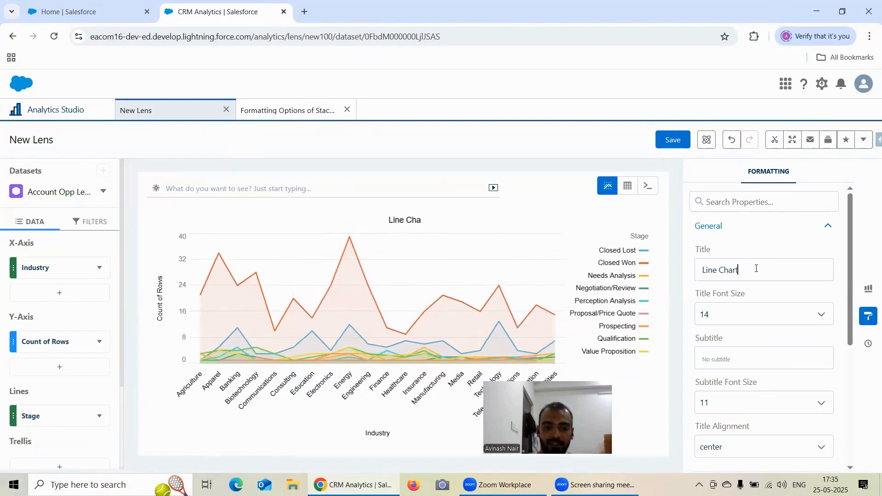
Expand the Line Chart group of formatting properties
scroll(765, 250, down, 2)
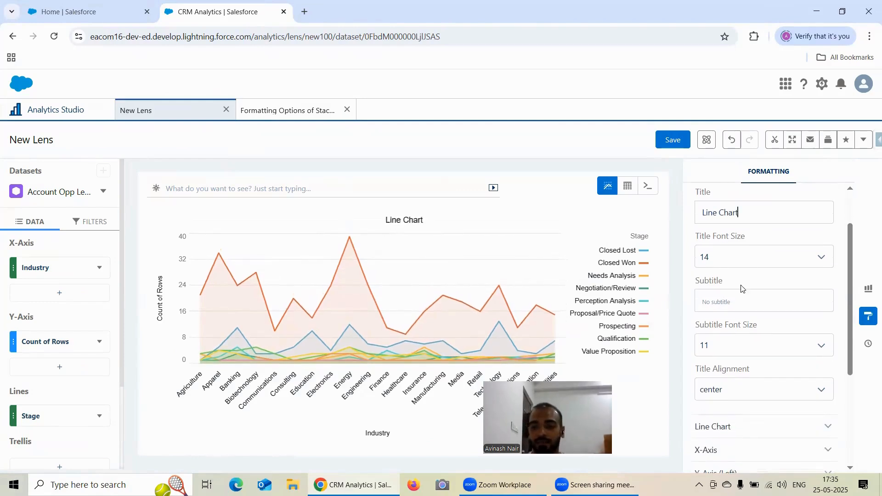
scroll(741, 289, down, 5)
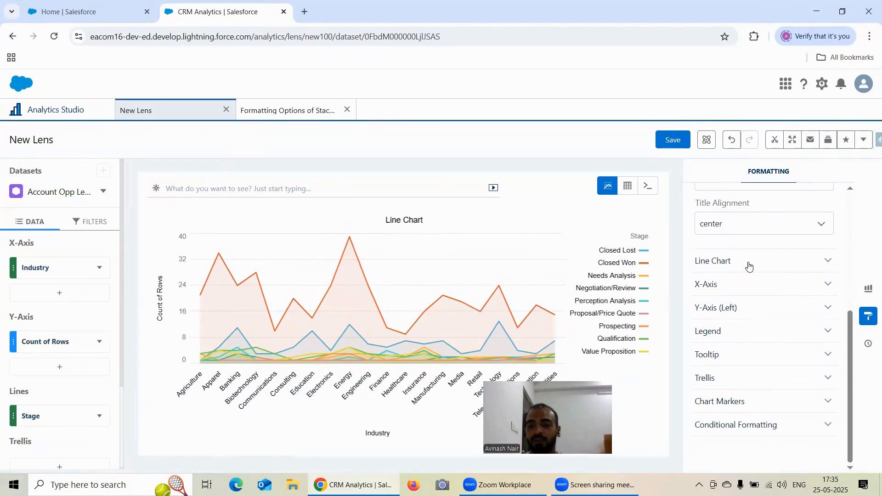
click(748, 264)
scroll(779, 252, down, 2)
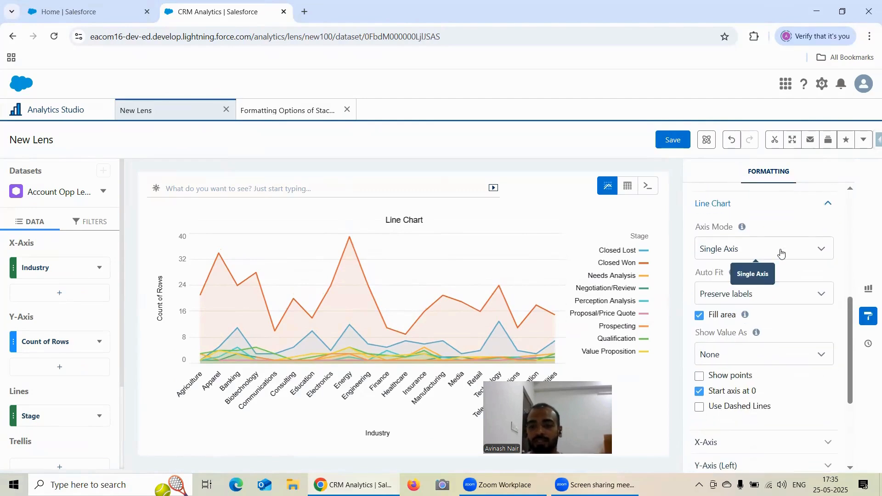
Try the Dual Axis and Small Multiples axis modes on the line chart and return to Single Axis
click(732, 252)
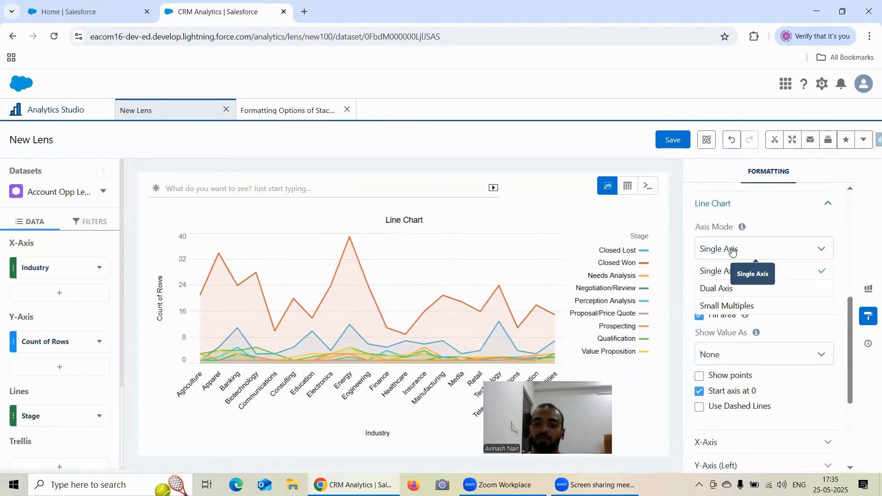
click(736, 293)
click(731, 250)
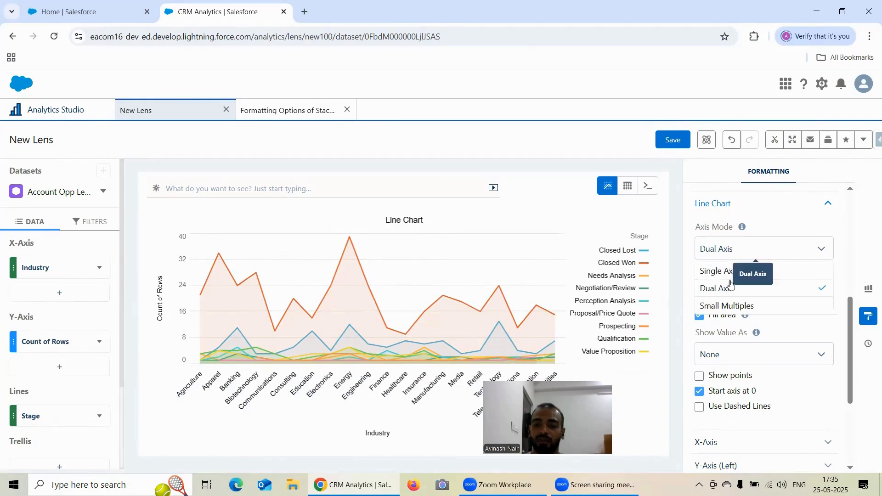
click(731, 307)
click(738, 251)
click(733, 271)
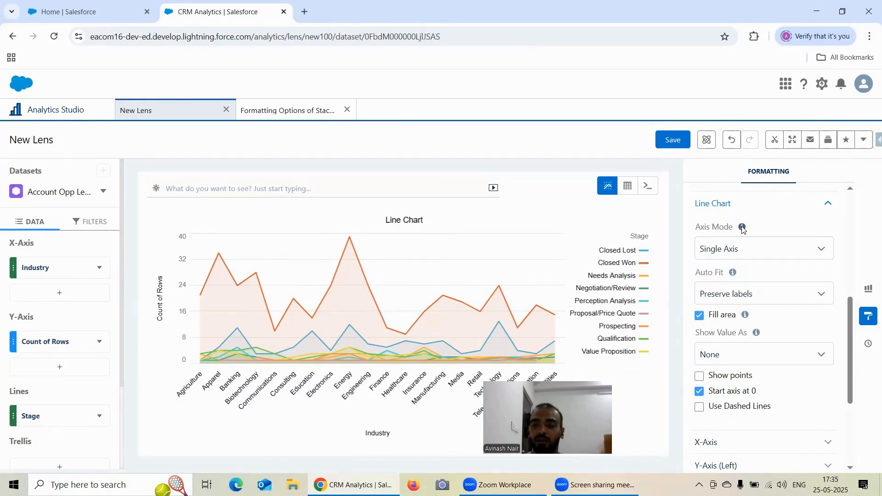
mouse_move(744, 228)
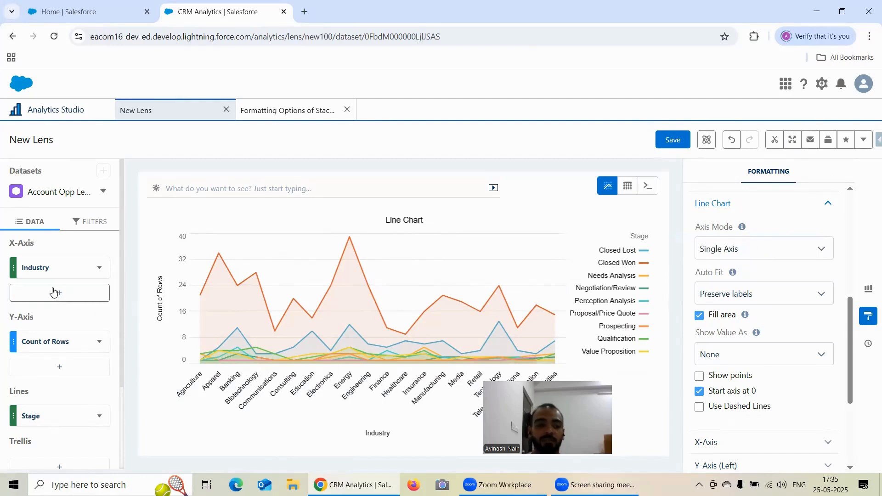
Replace the Y-axis row count with the sum of Amount and add the average of Amount as a second measure
click(50, 342)
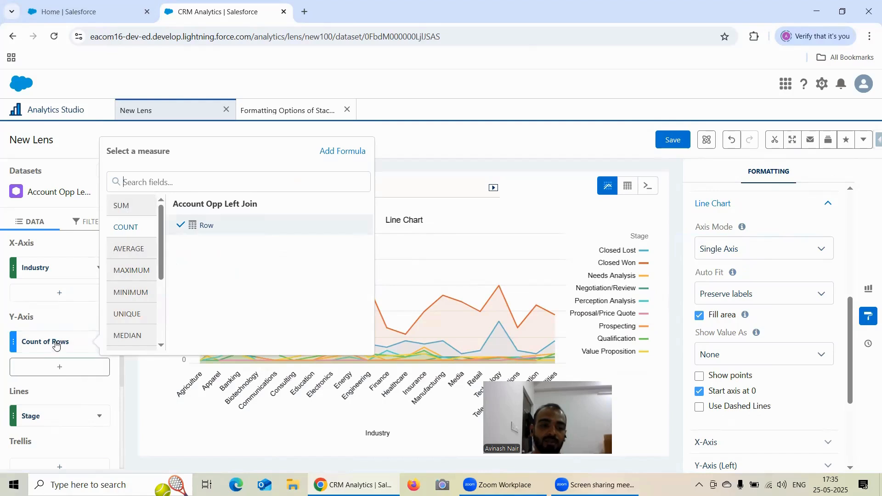
click(131, 206)
click(205, 234)
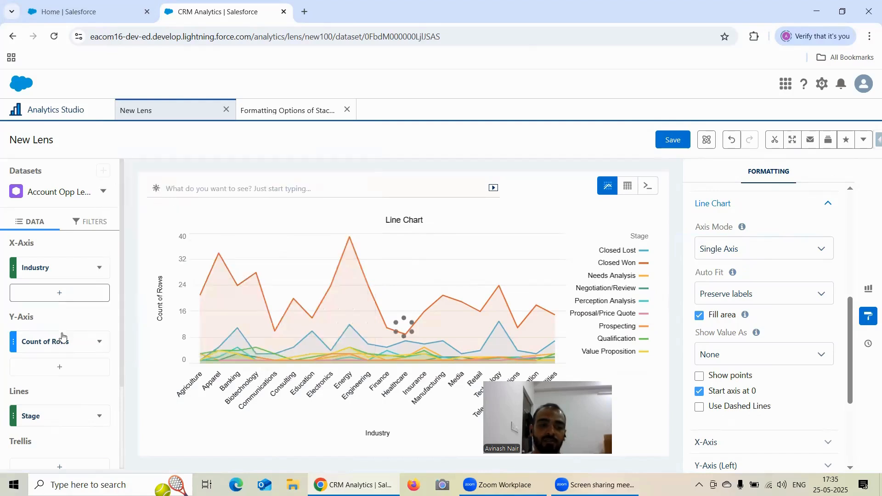
click(59, 366)
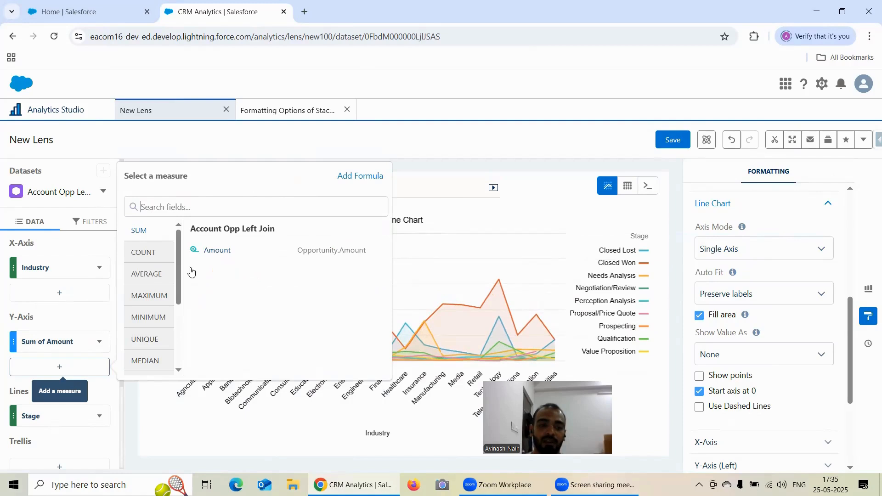
click(147, 273)
click(222, 250)
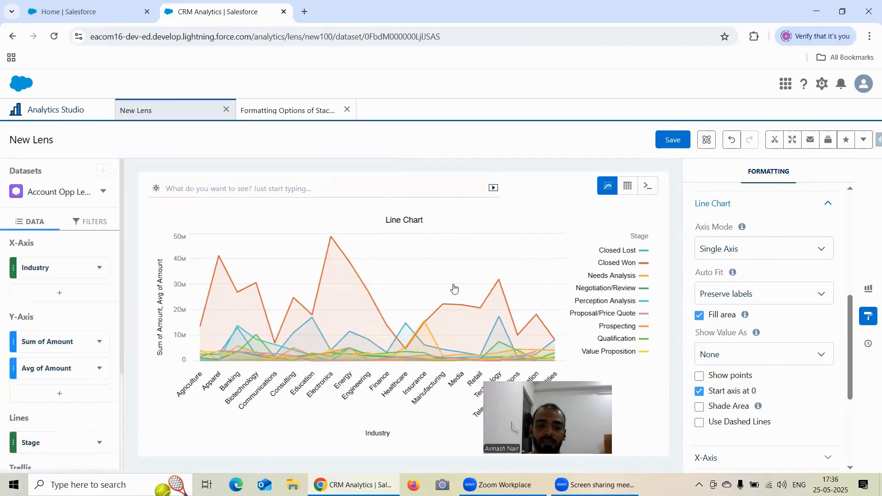
Set the line chart's axis mode to Dual Axis and examine the Closed Won points for Technology and Electronics
click(737, 254)
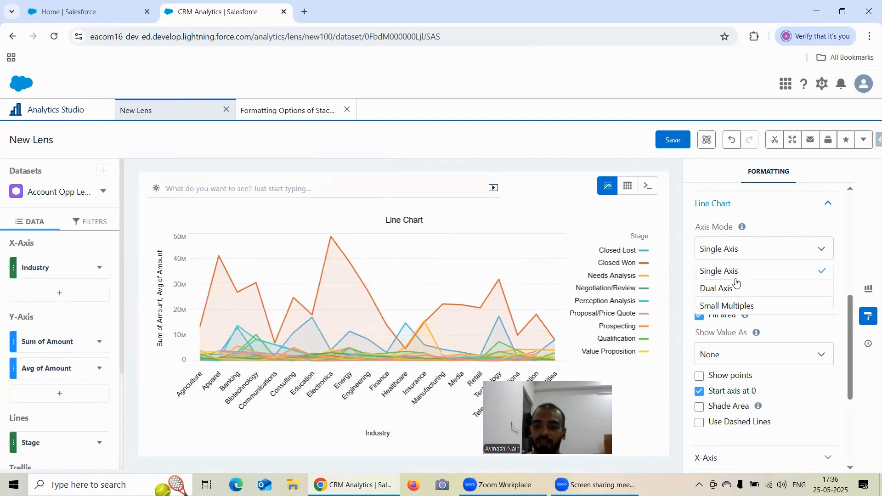
click(737, 288)
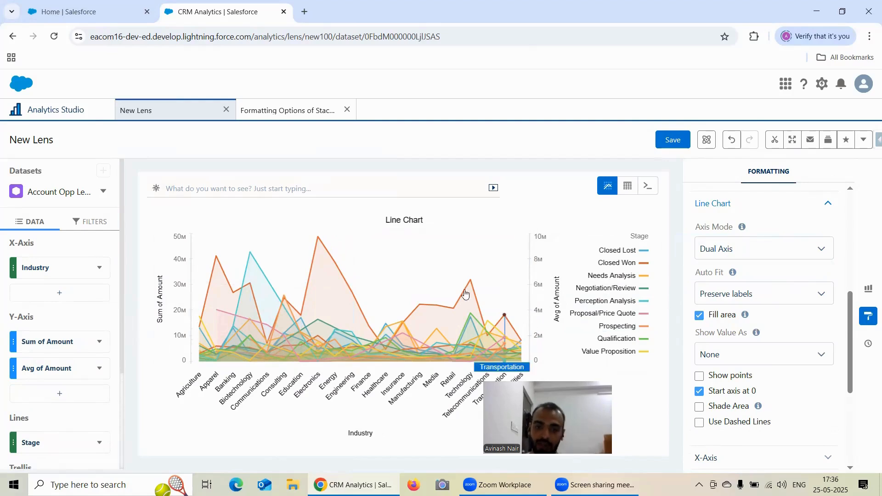
mouse_move(466, 296)
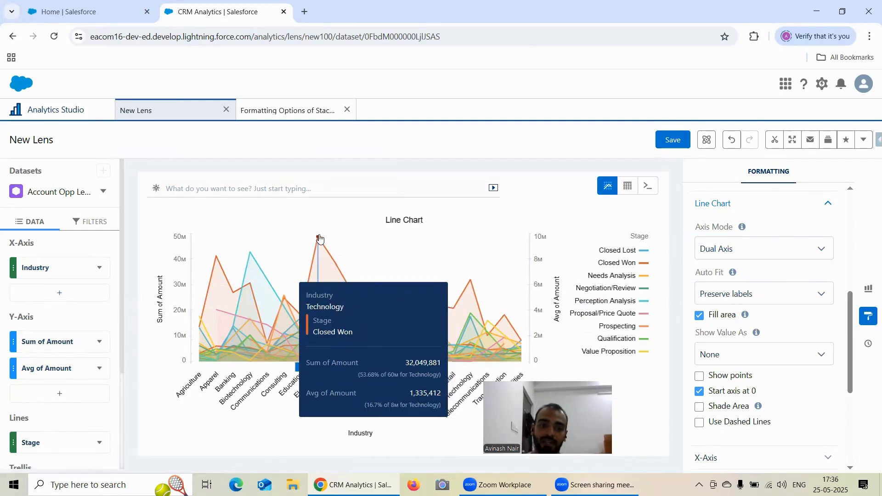
mouse_move(321, 239)
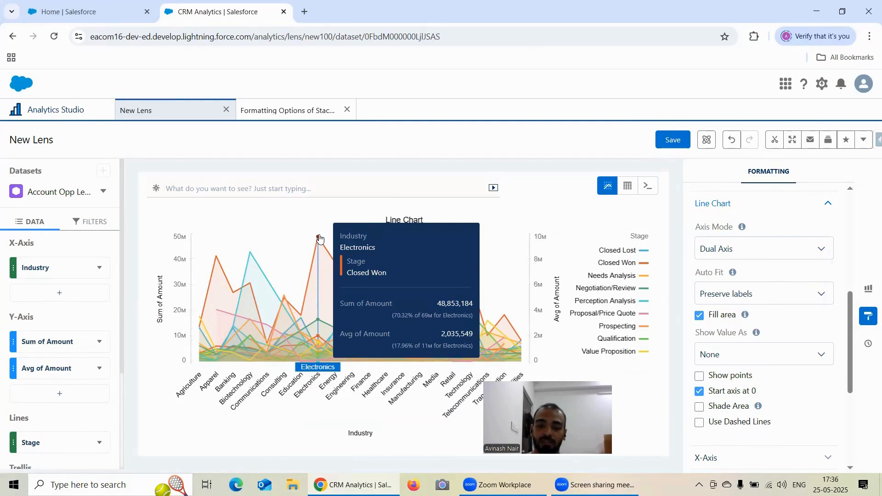
Try the Small Multiples axis mode on the line chart, return to Single Axis and examine the Electronics and Apparel points
click(748, 252)
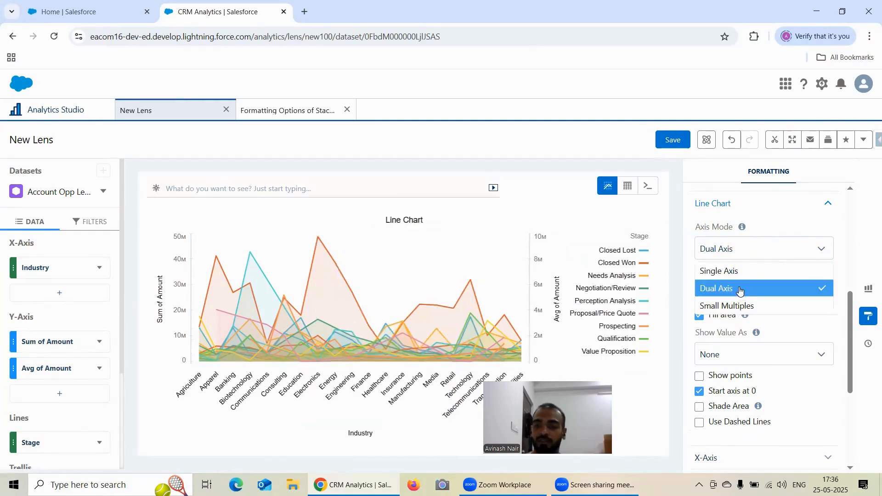
click(738, 305)
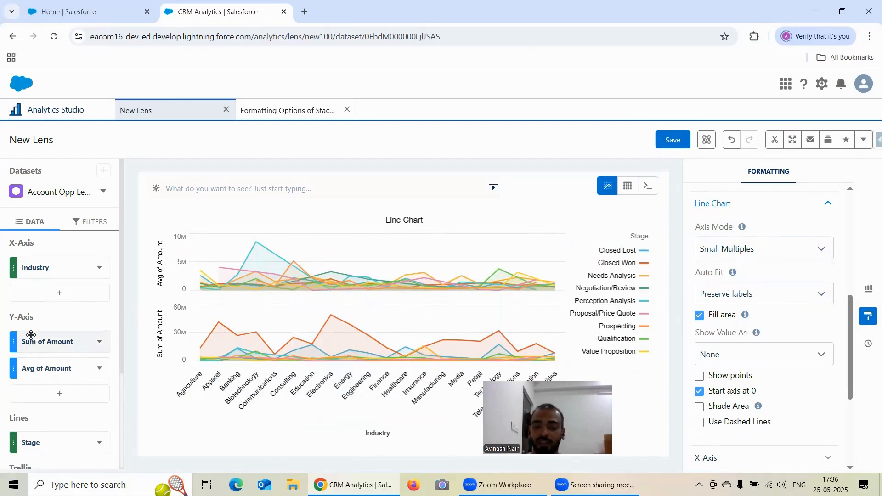
click(731, 250)
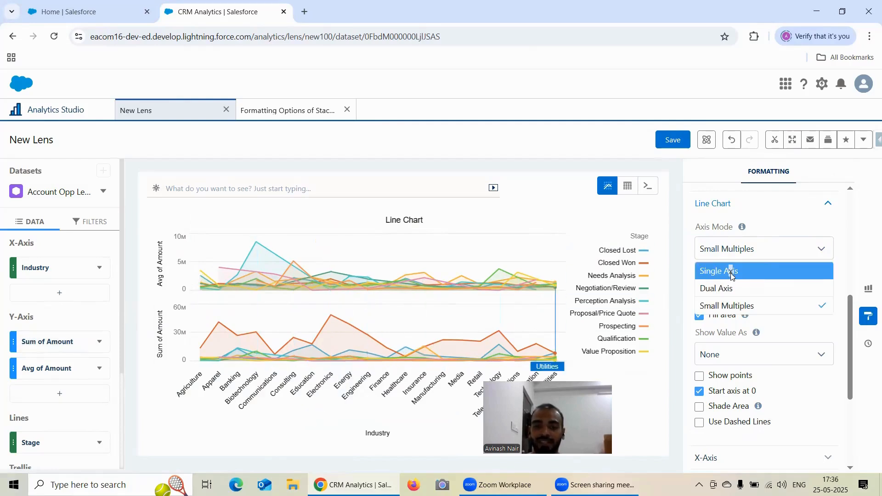
click(732, 274)
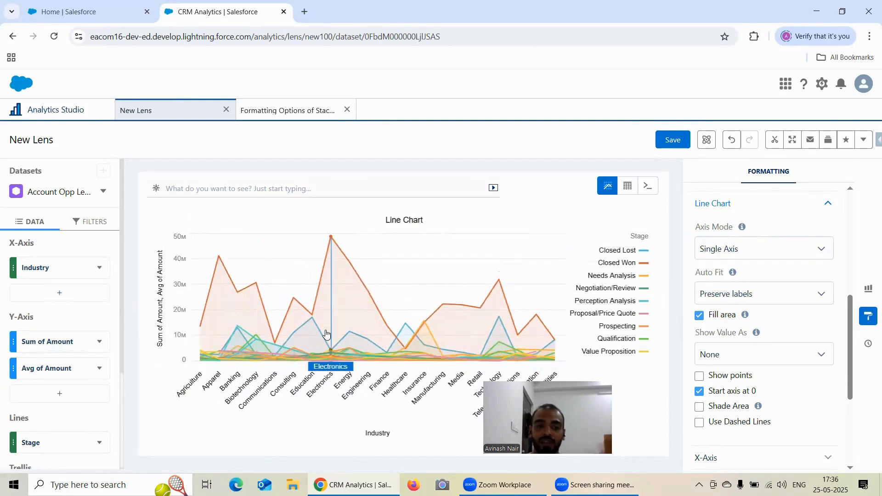
mouse_move(327, 334)
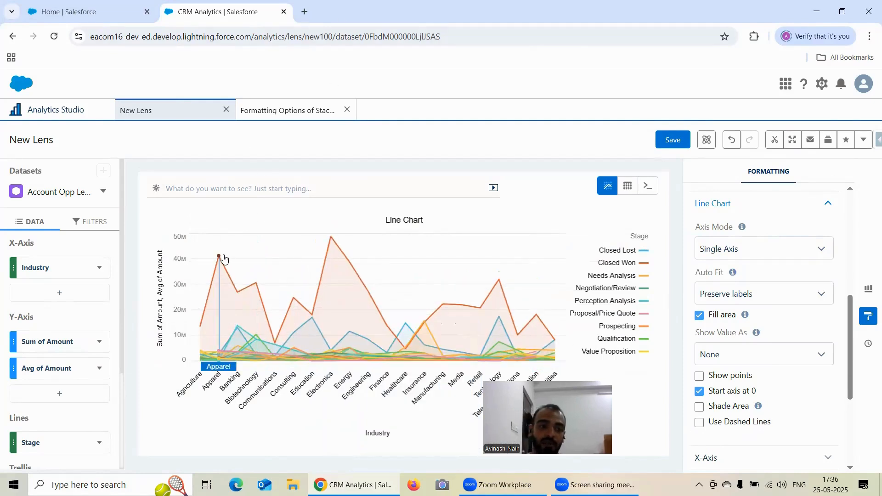
mouse_move(219, 258)
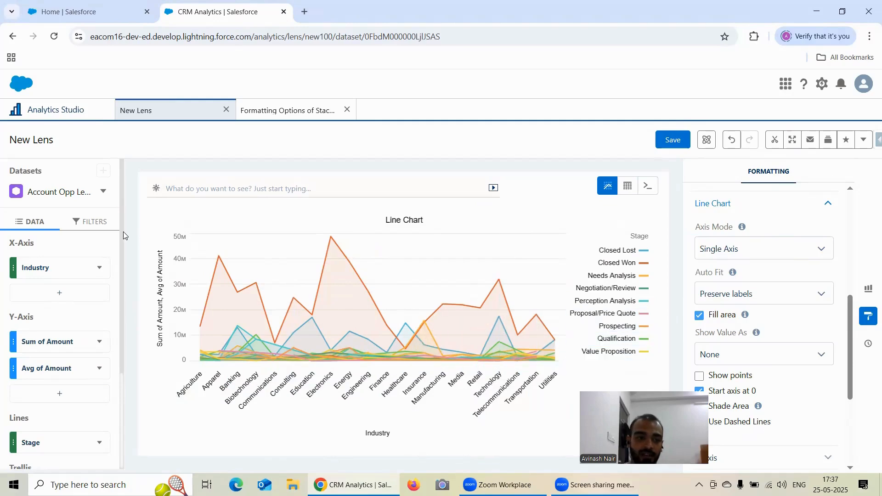
Filter the lens by Stage equals Closed Won and return to the data configuration
click(82, 221)
click(61, 268)
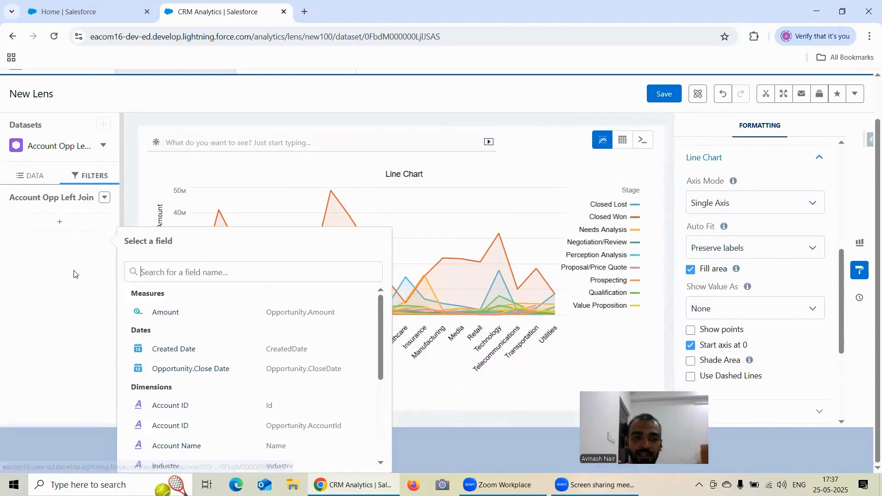
scroll(194, 415, down, 2)
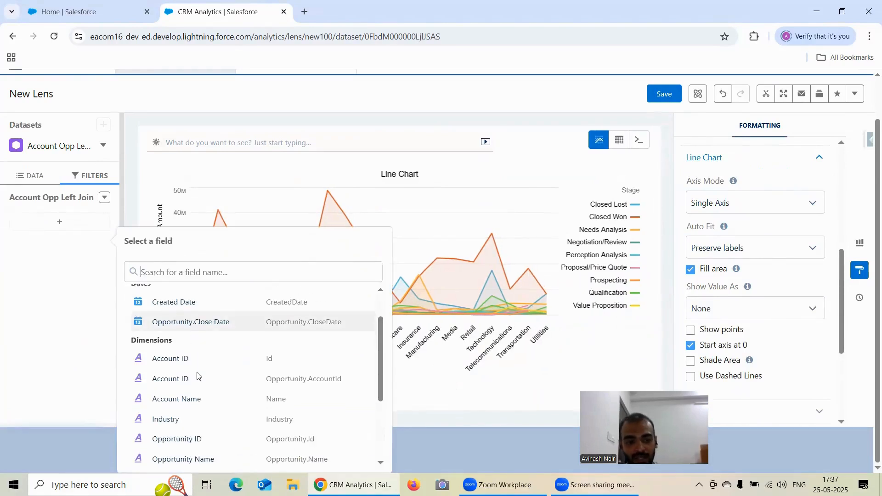
scroll(189, 427, down, 4)
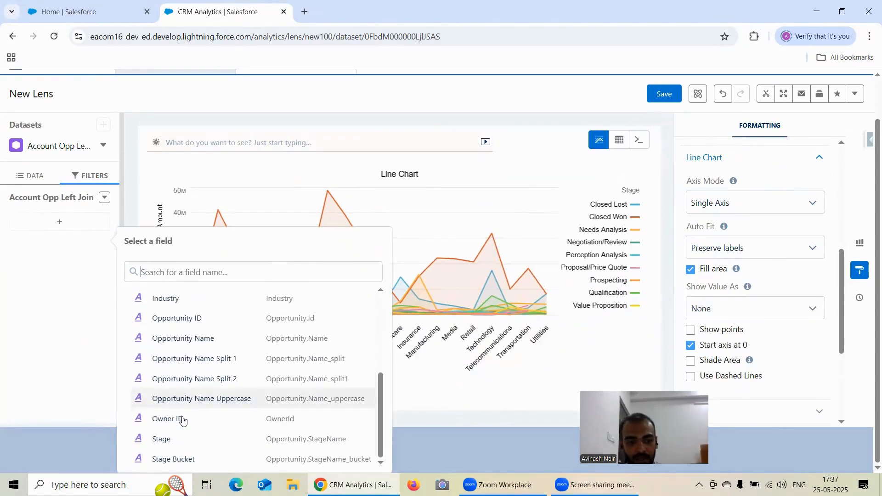
click(179, 442)
click(183, 360)
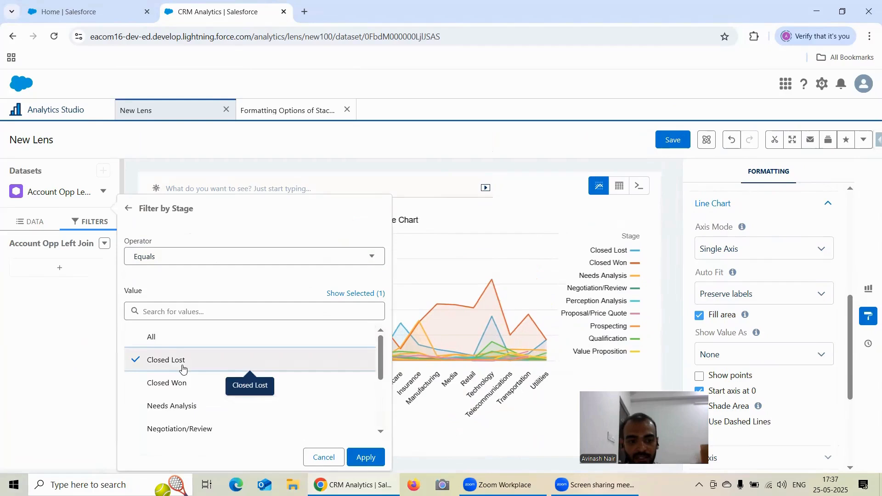
click(184, 360)
click(188, 383)
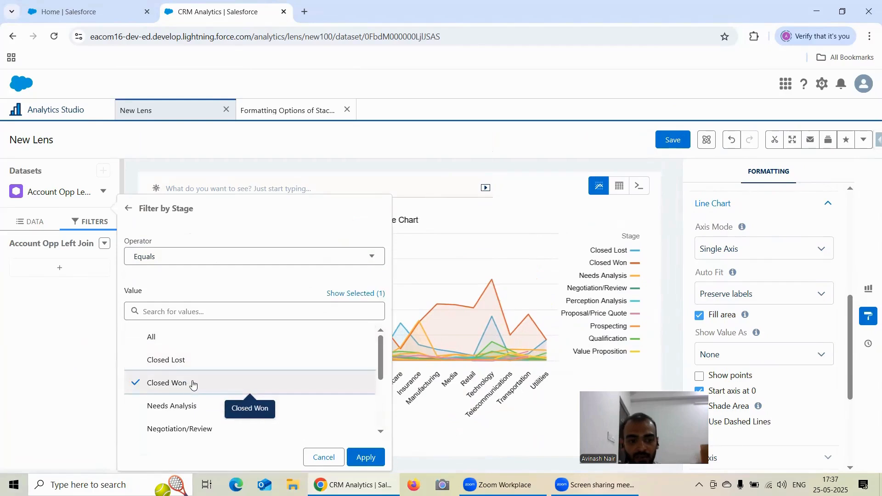
click(365, 454)
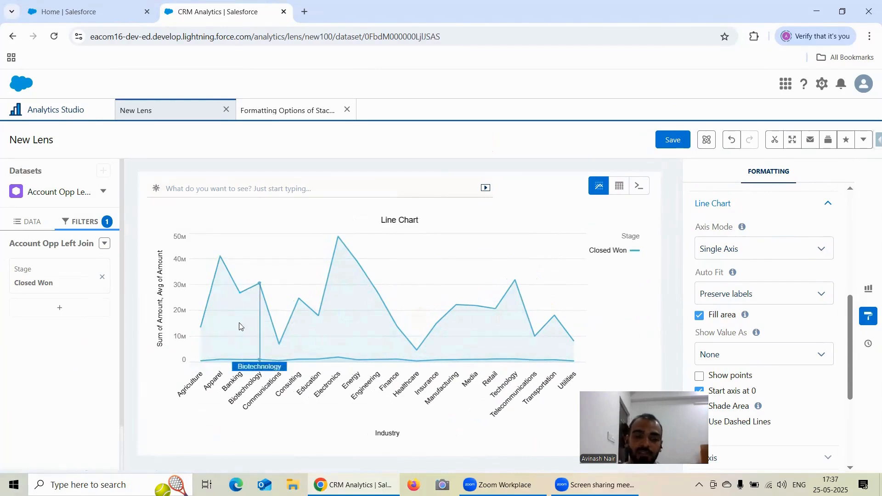
click(27, 222)
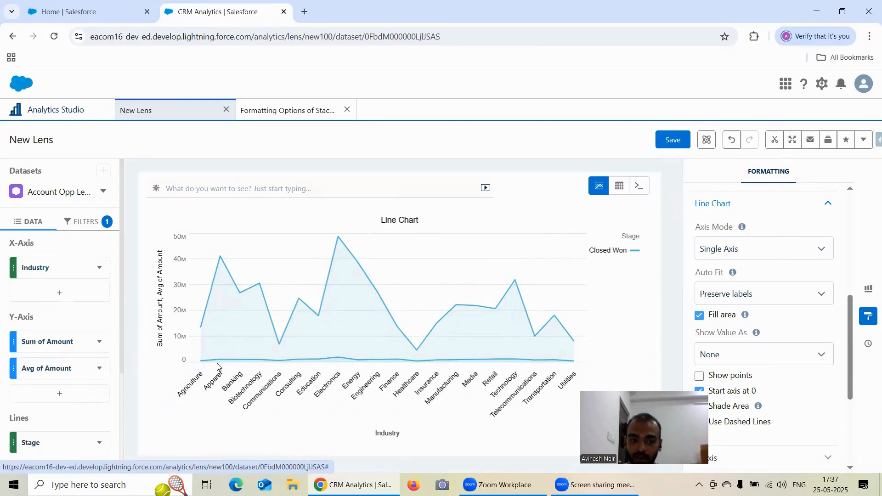
Compare the Dual Axis and Small Multiples modes on the filtered chart and switch back to Single Axis
mouse_move(219, 364)
click(725, 254)
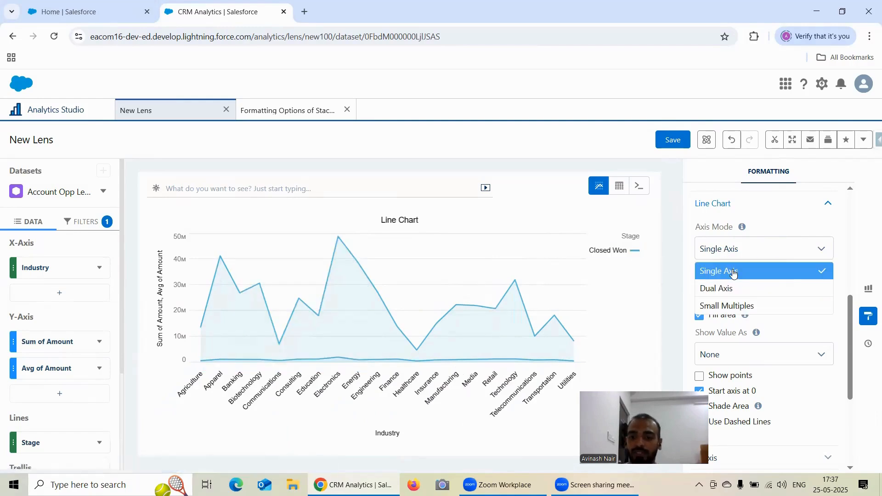
click(733, 285)
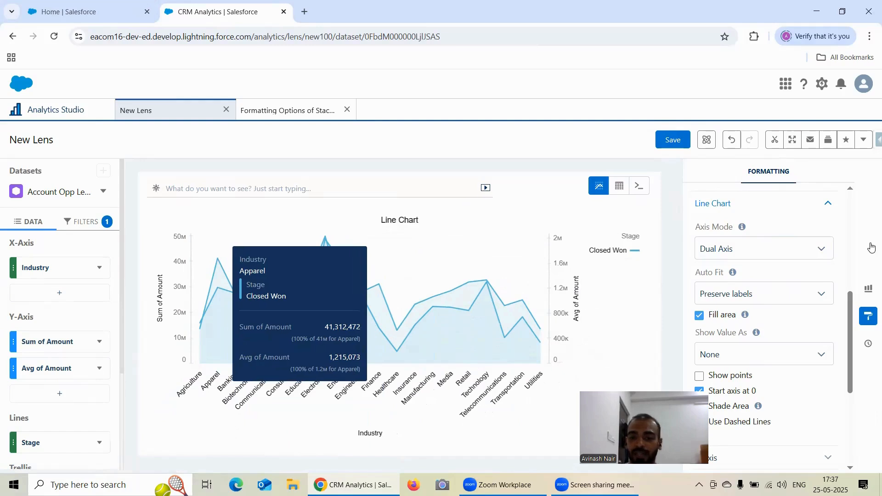
click(720, 250)
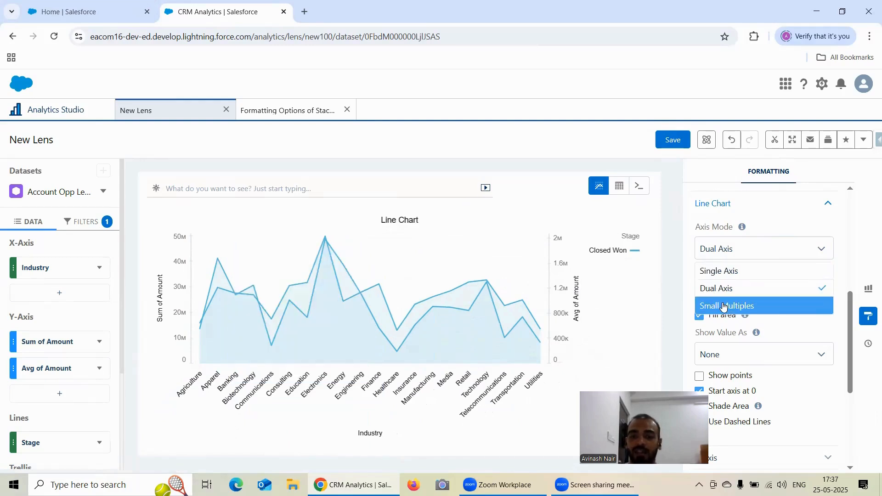
click(722, 305)
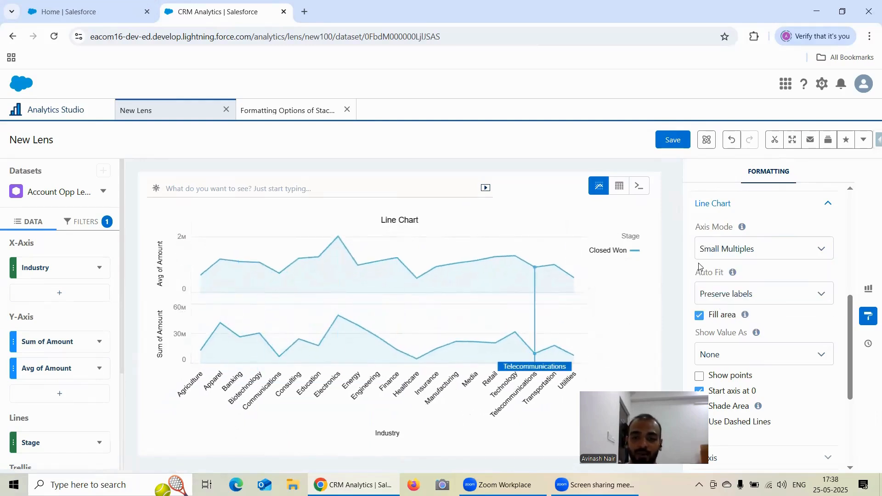
scroll(698, 261, down, 2)
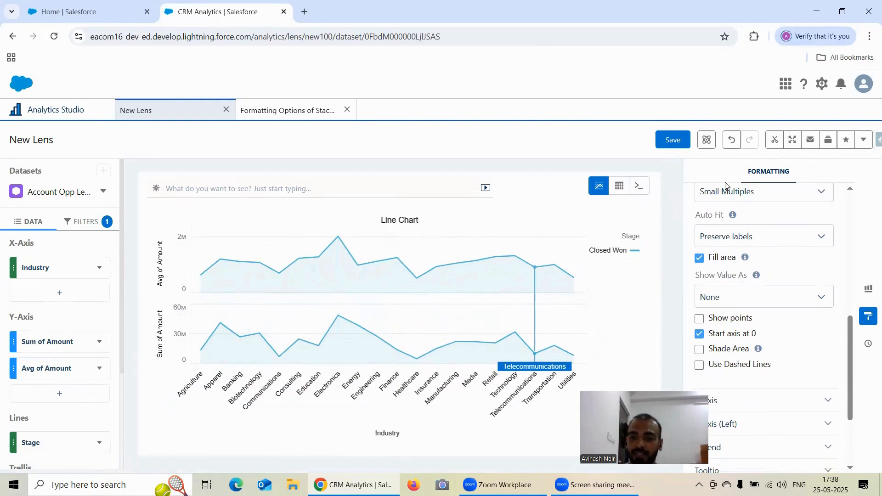
click(725, 191)
click(718, 213)
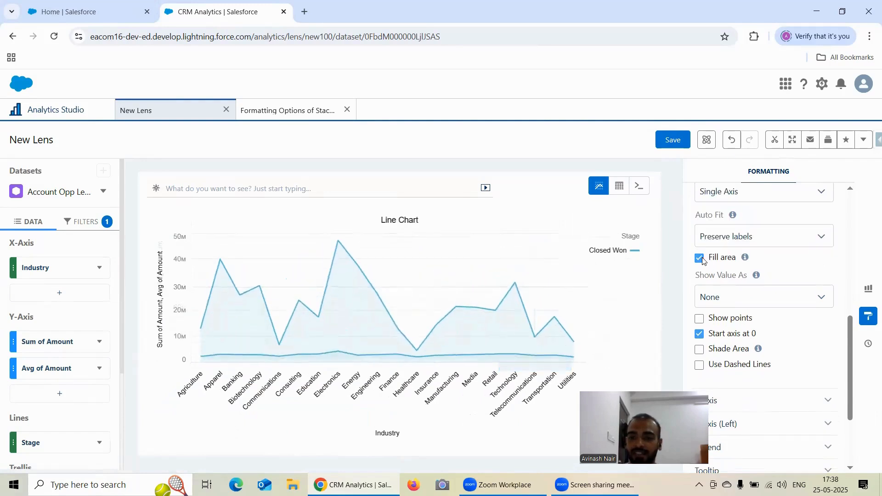
Toggle the area fill off and on in Single Axis mode and switch the chart to Dual Axis
mouse_move(747, 261)
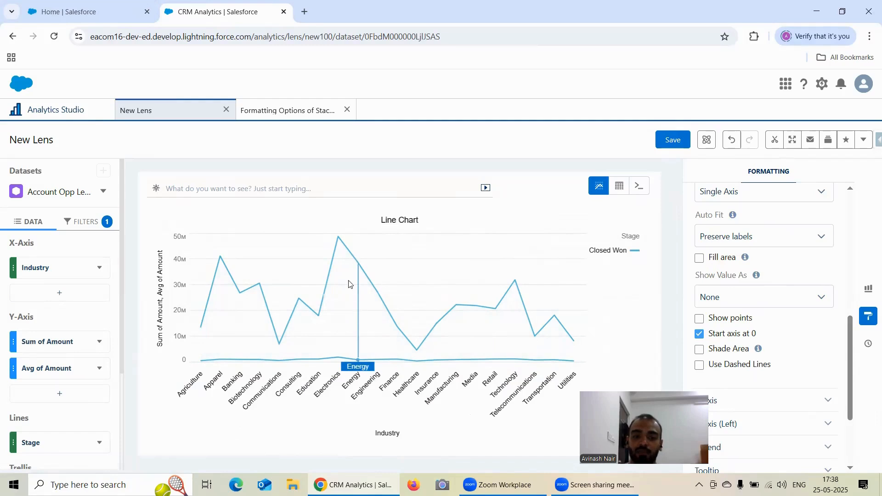
click(700, 258)
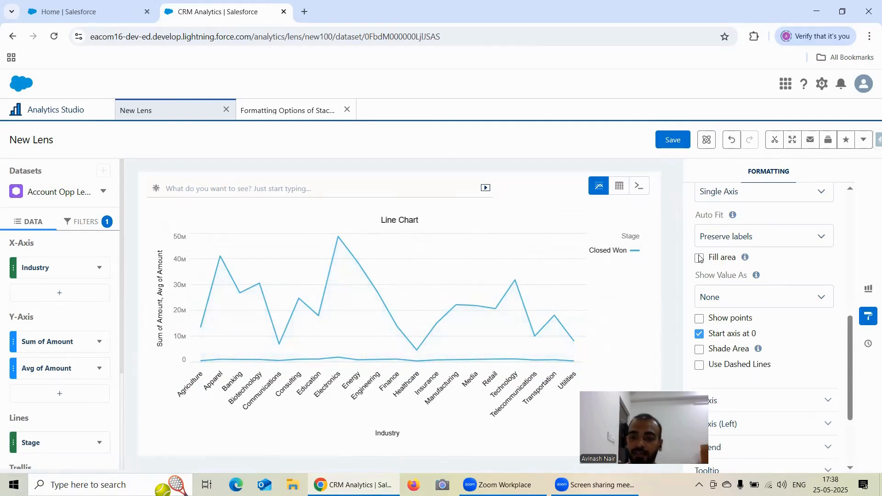
click(714, 203)
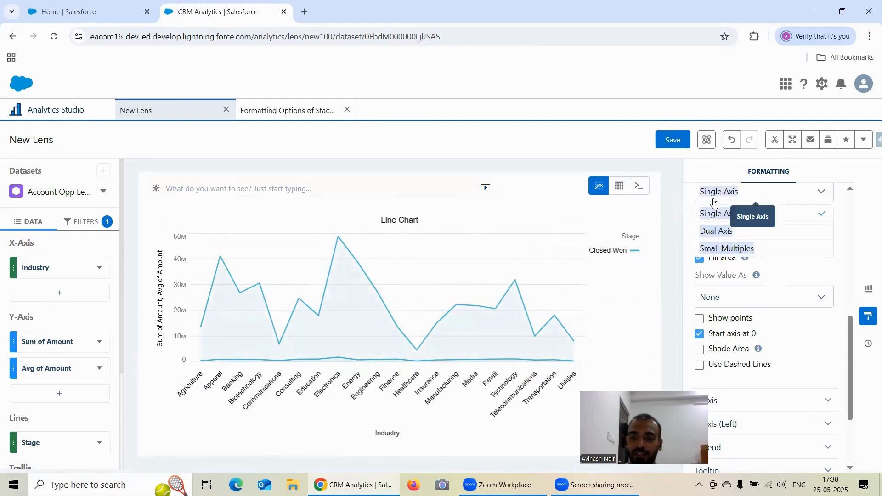
click(719, 230)
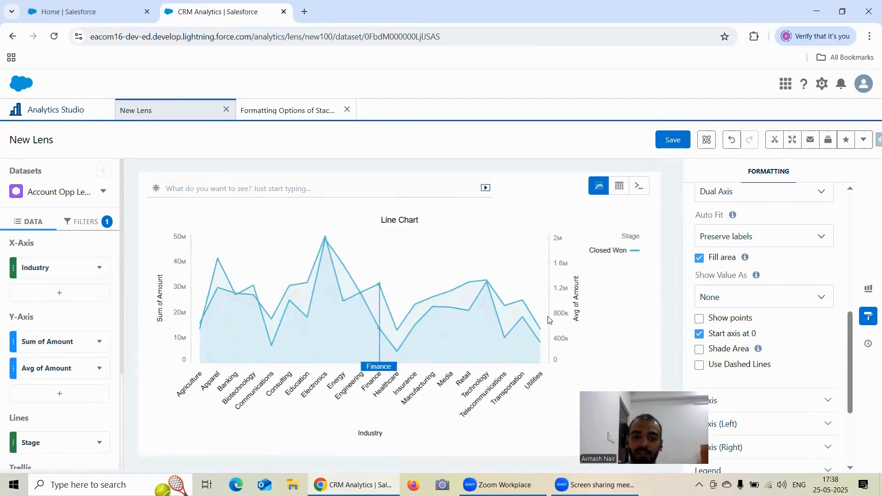
Set the line chart's axis mode to Small Multiples and enable Fill area
click(716, 197)
click(716, 250)
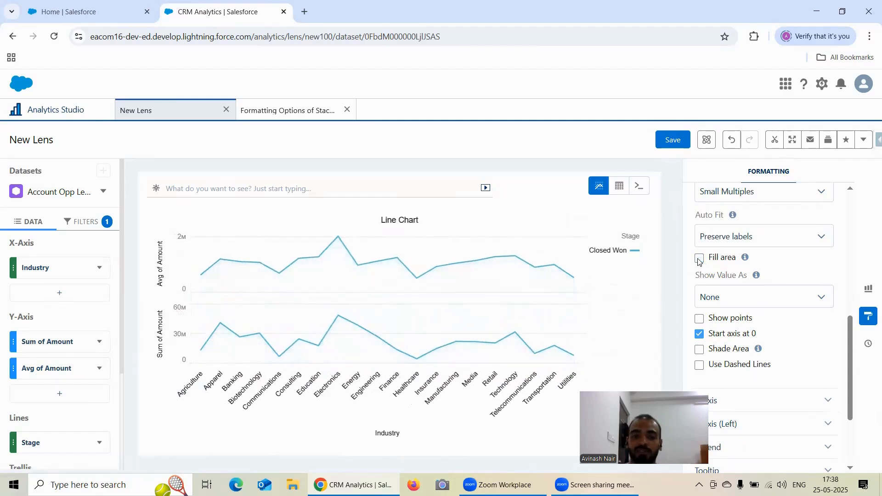
click(699, 260)
Try Compact Number for the chart's value labels, set them to Number and enable Shade Area
scroll(714, 246, down, 1)
click(718, 244)
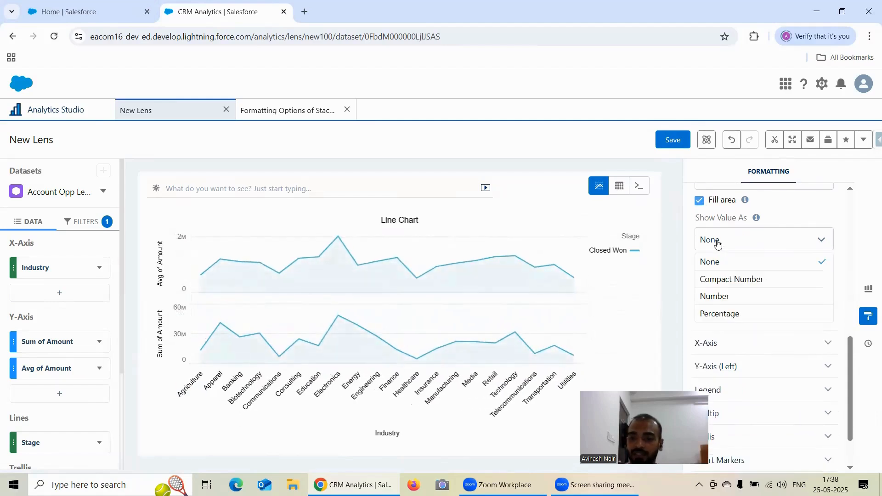
click(735, 281)
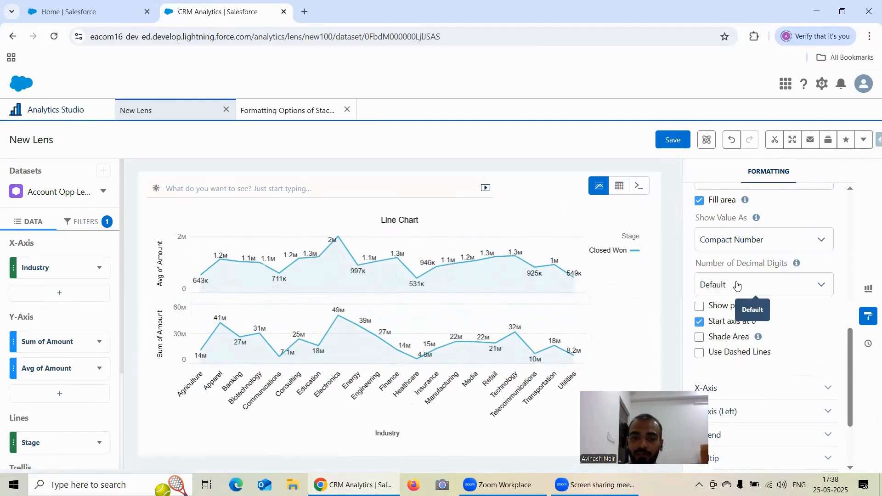
click(734, 244)
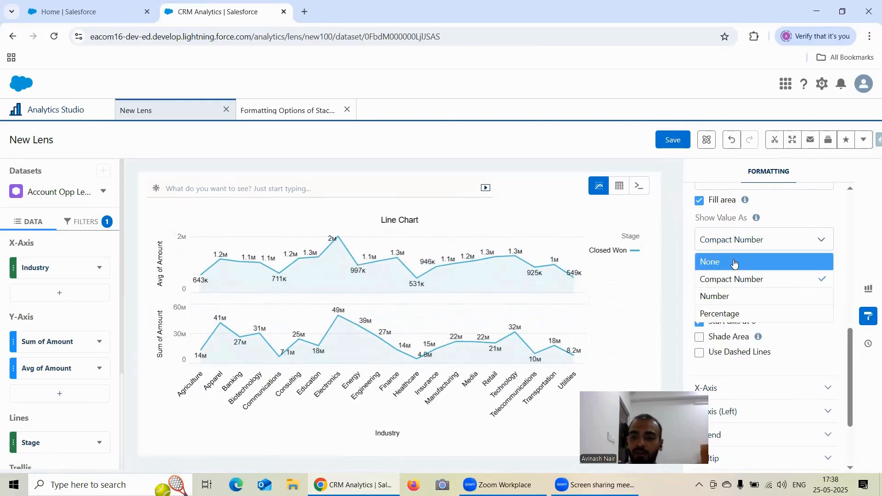
double_click(735, 294)
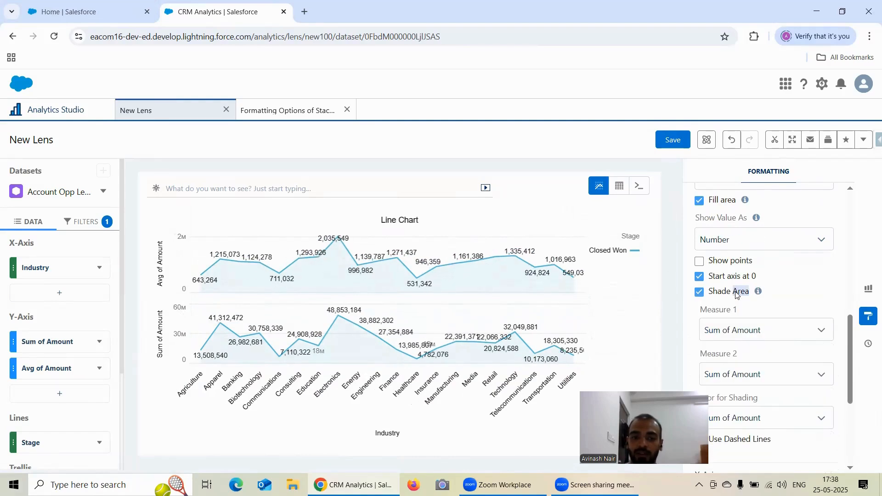
click(736, 255)
Try Percentage for the value labels, dismiss the antivirus notification and set the labels to Compact Number
click(735, 246)
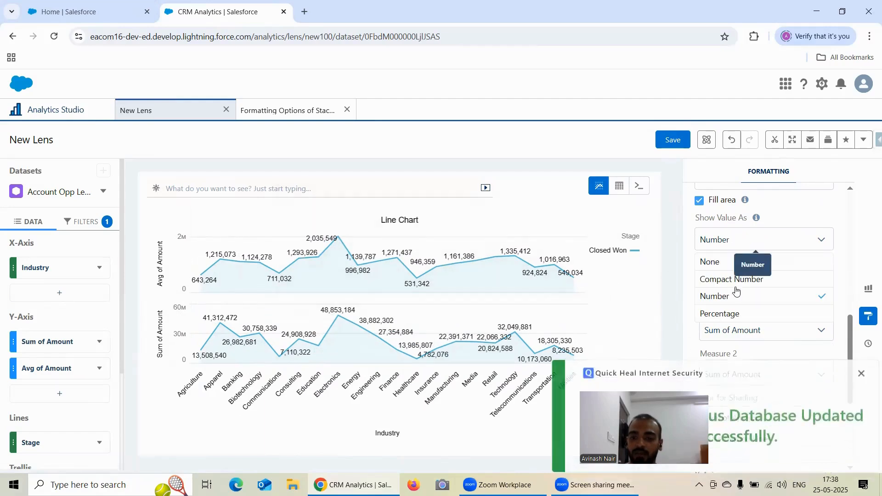
click(744, 314)
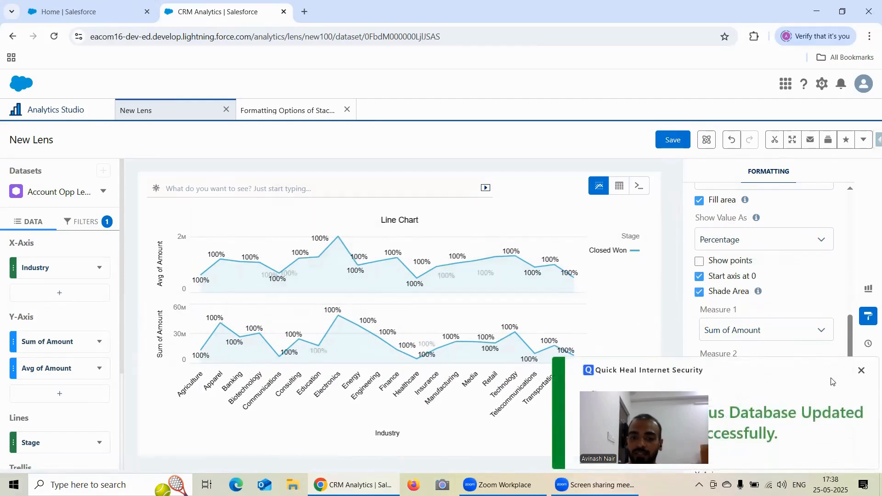
click(862, 370)
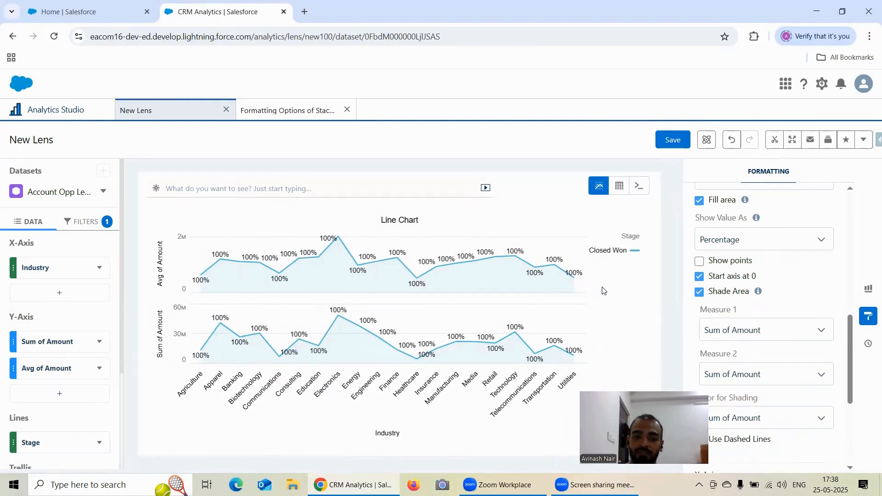
click(727, 241)
click(724, 278)
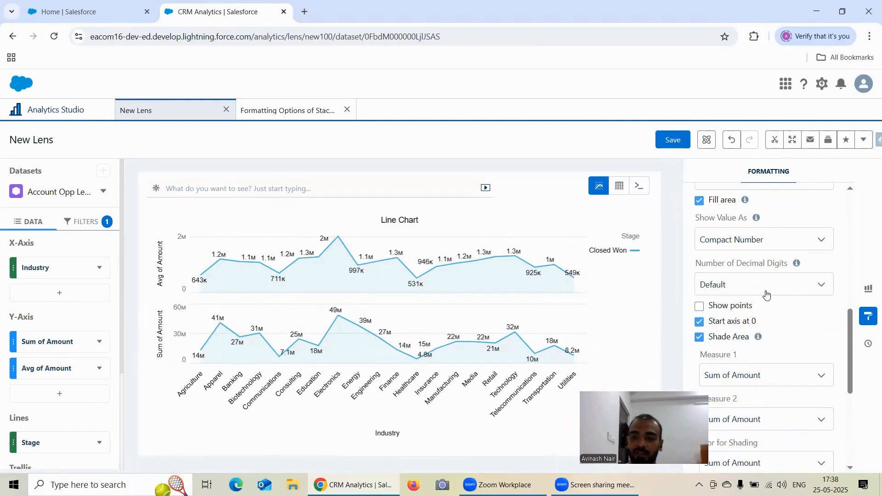
Set the area shading's Measure 1 to Avg of Amount and keep Sum of Amount for Measure 2
scroll(806, 265, down, 1)
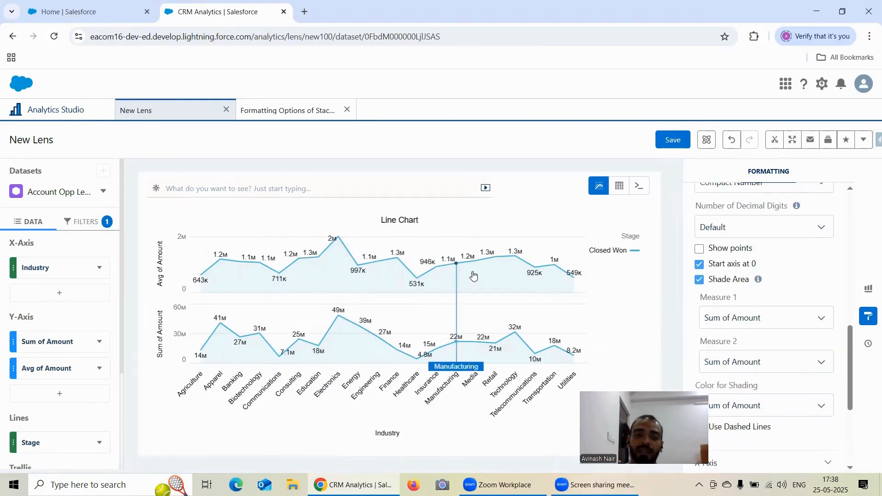
scroll(732, 270, down, 1)
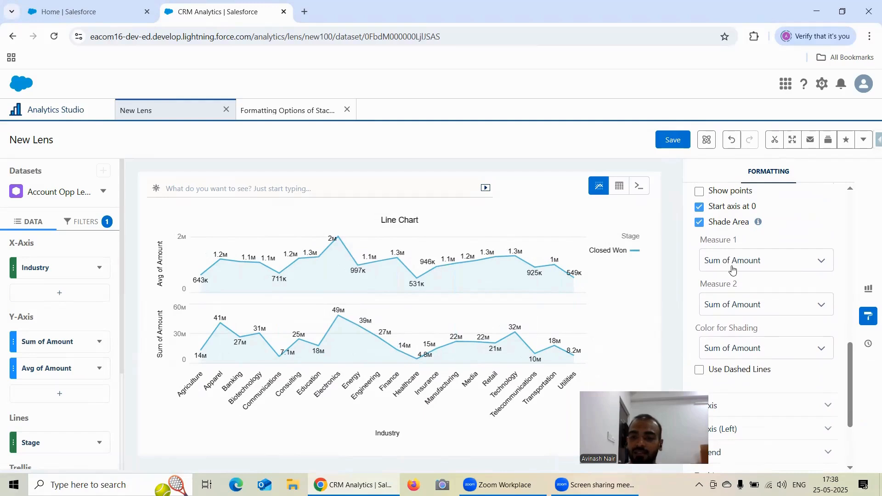
click(732, 265)
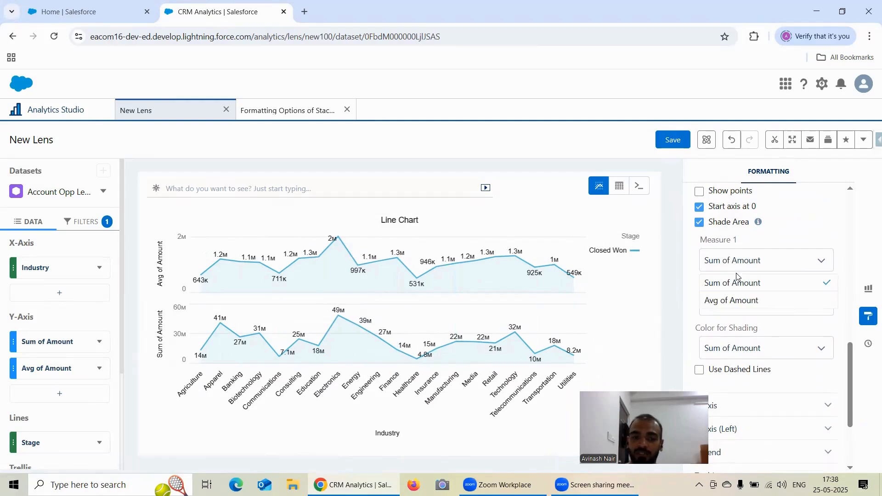
click(750, 305)
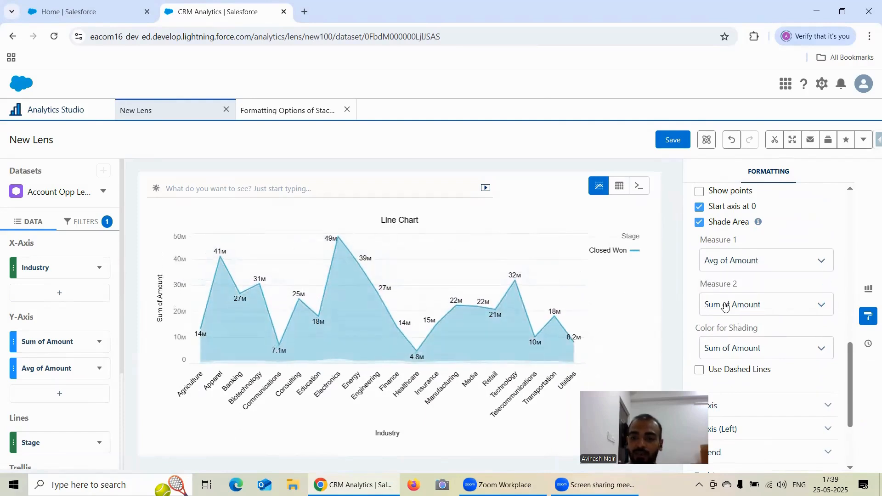
click(724, 307)
click(797, 326)
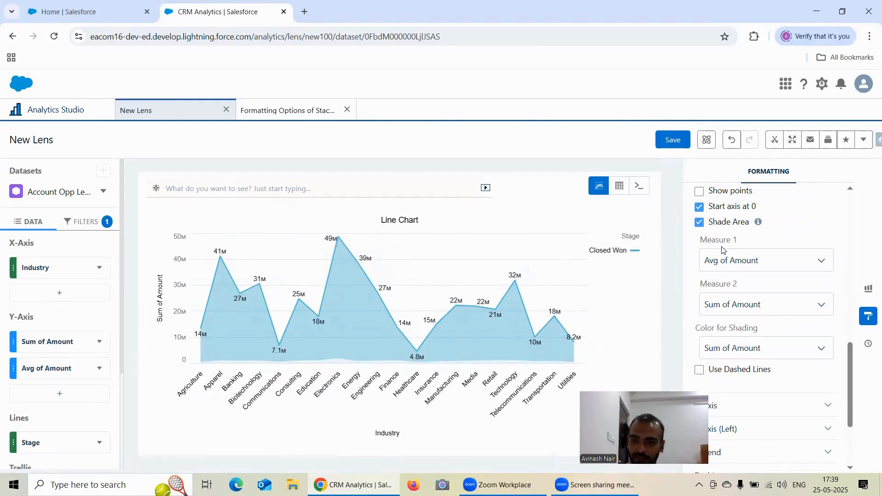
Switch the shading's Measure 1 to Sum of Amount and back to Avg of Amount, reselecting Sum of Amount for Measure 2
scroll(768, 254, down, 1)
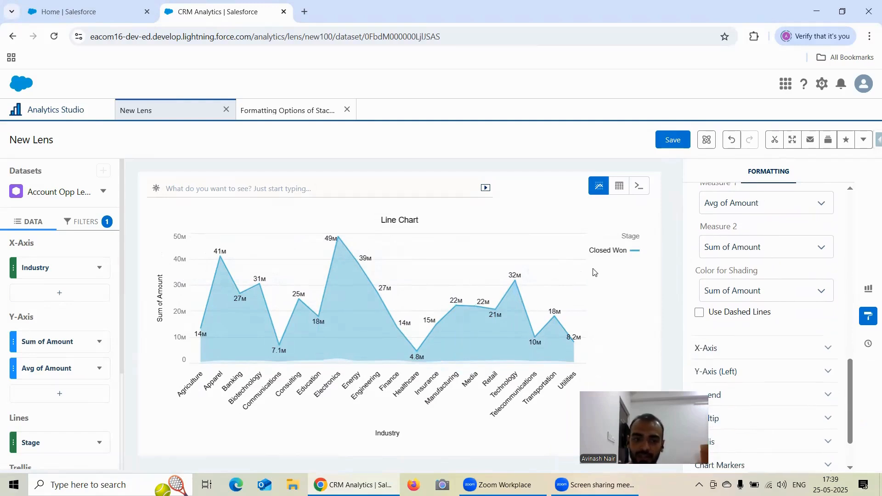
scroll(702, 226, up, 1)
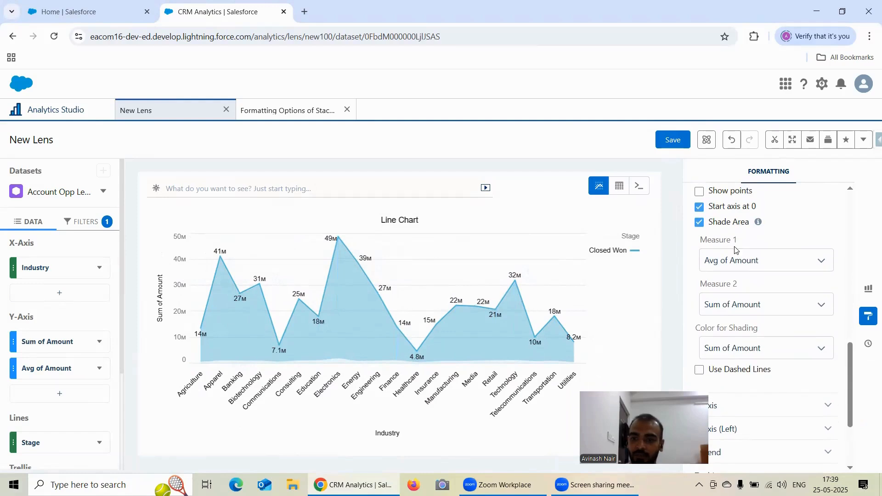
click(738, 271)
click(735, 283)
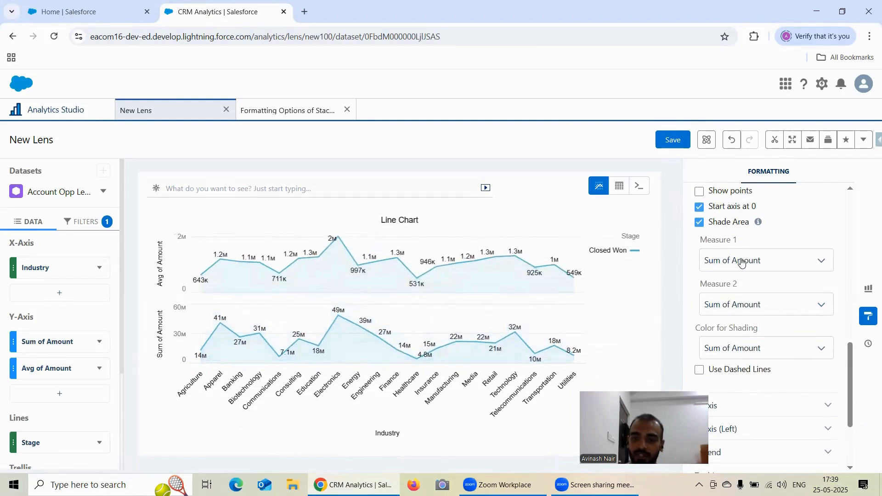
click(741, 261)
click(731, 299)
click(755, 305)
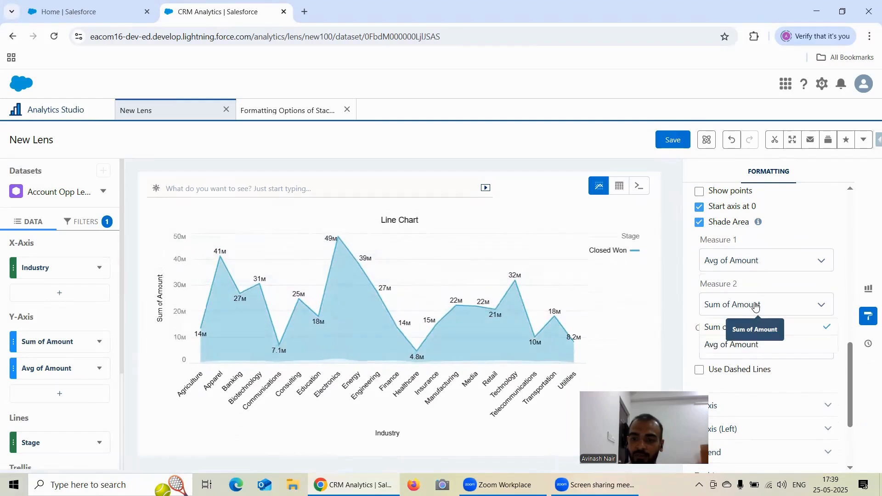
click(758, 327)
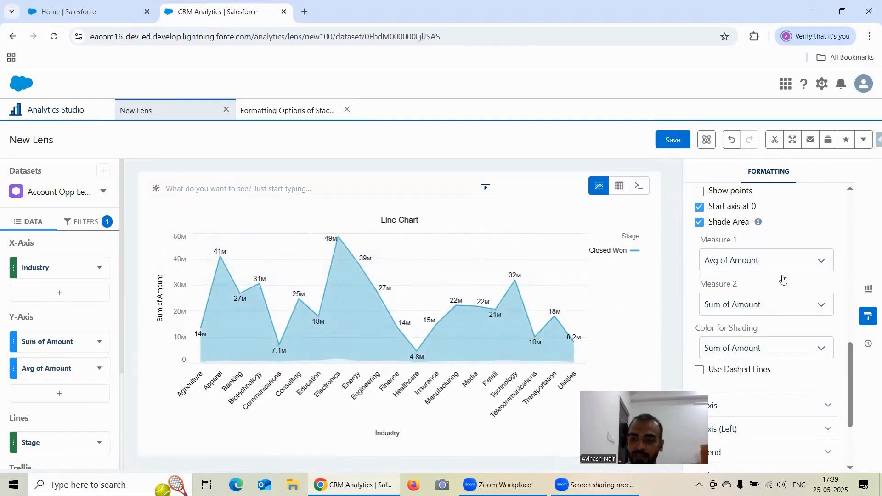
Set the Color for Shading to Avg of Amount
scroll(783, 280, down, 1)
click(744, 294)
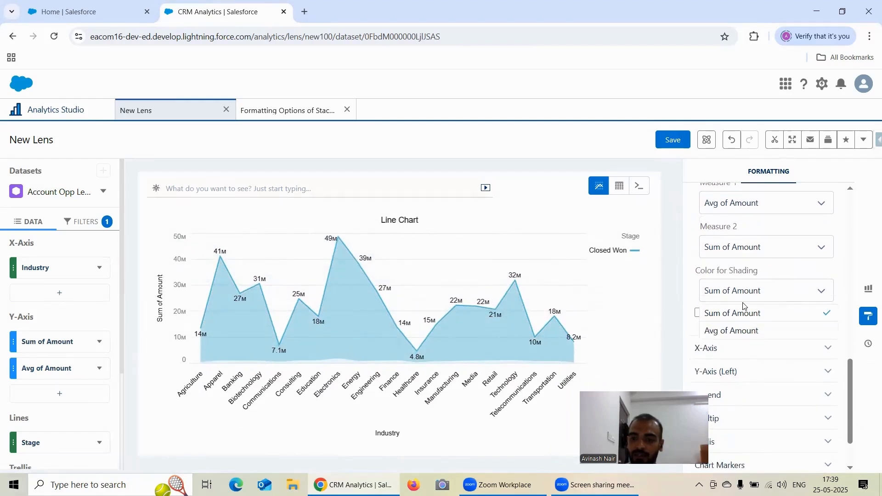
scroll(744, 305, up, 3)
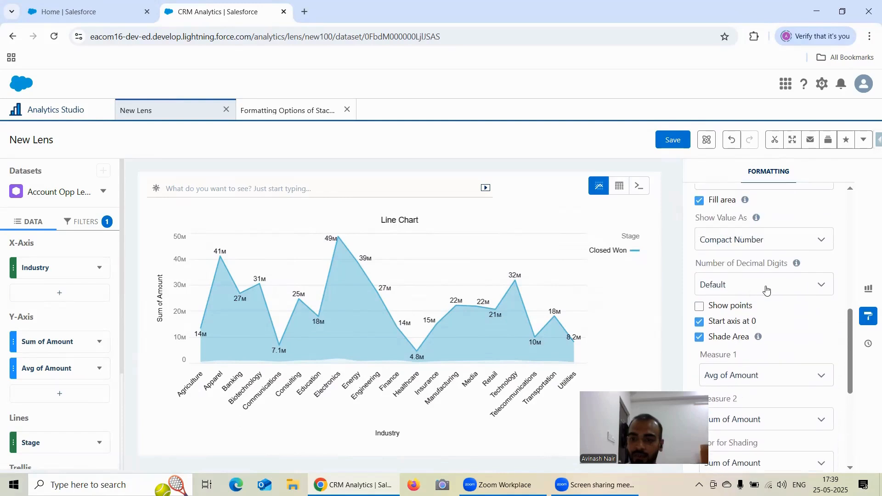
scroll(809, 307, up, 1)
scroll(811, 308, down, 2)
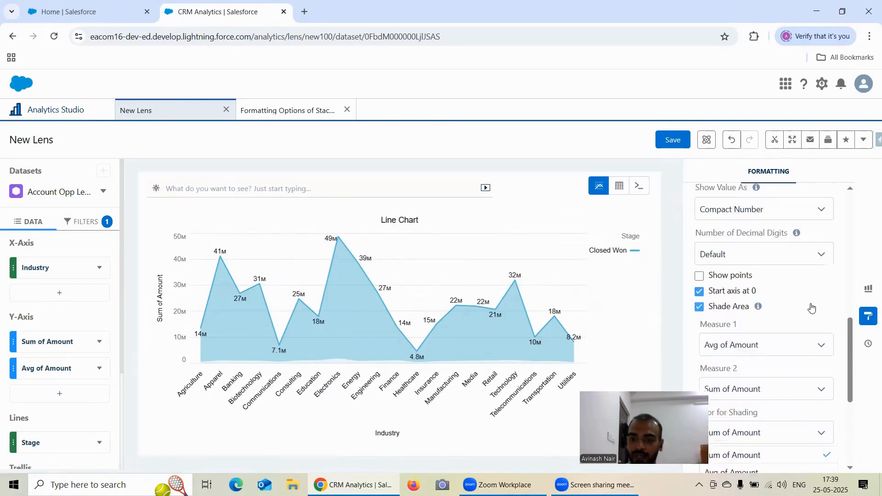
scroll(811, 307, down, 2)
scroll(779, 317, down, 1)
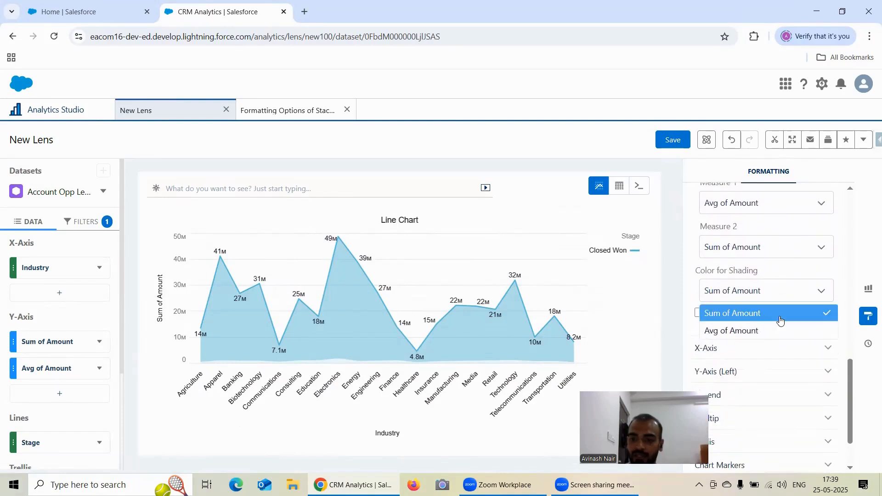
click(751, 336)
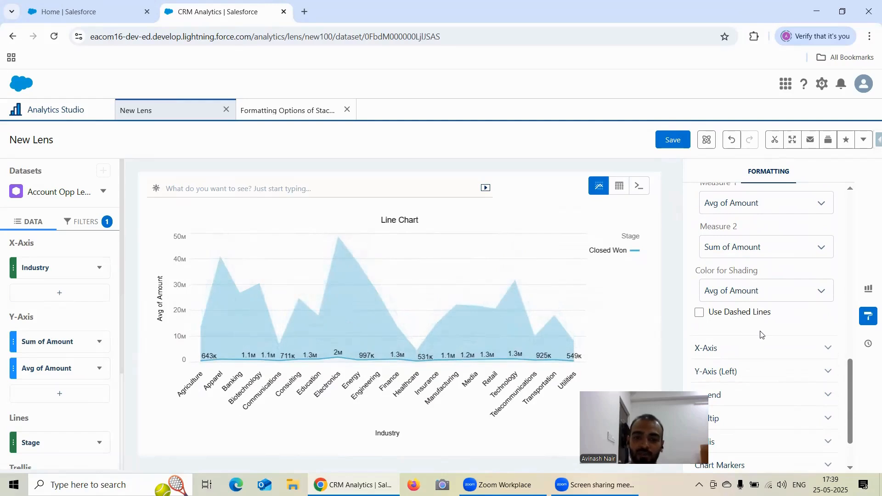
Change the line chart's axis mode to Single Axis
scroll(753, 315, up, 5)
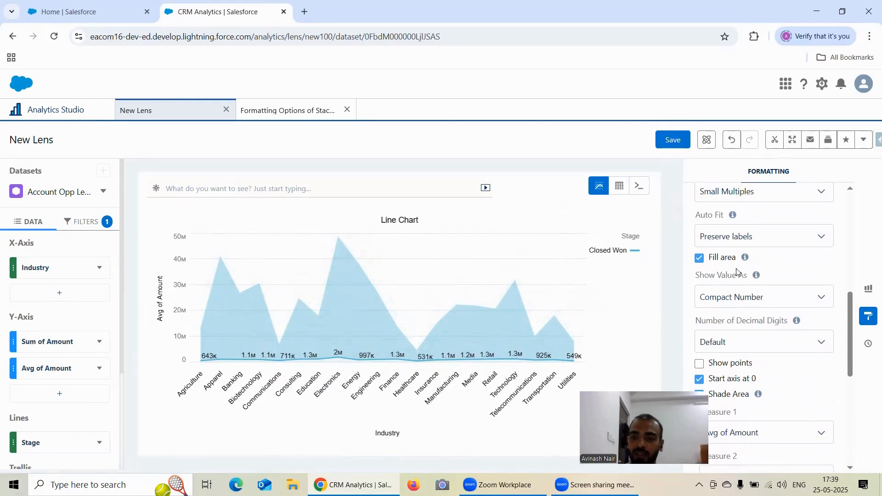
scroll(732, 238, up, 1)
click(731, 246)
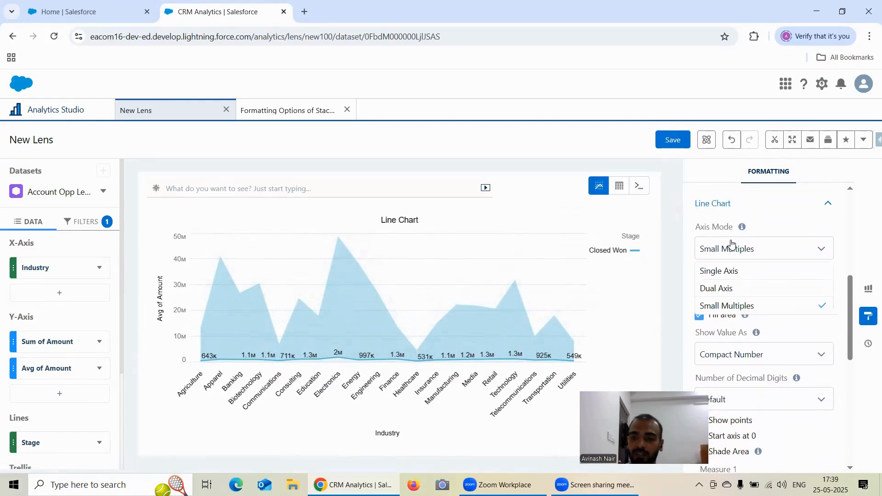
click(728, 271)
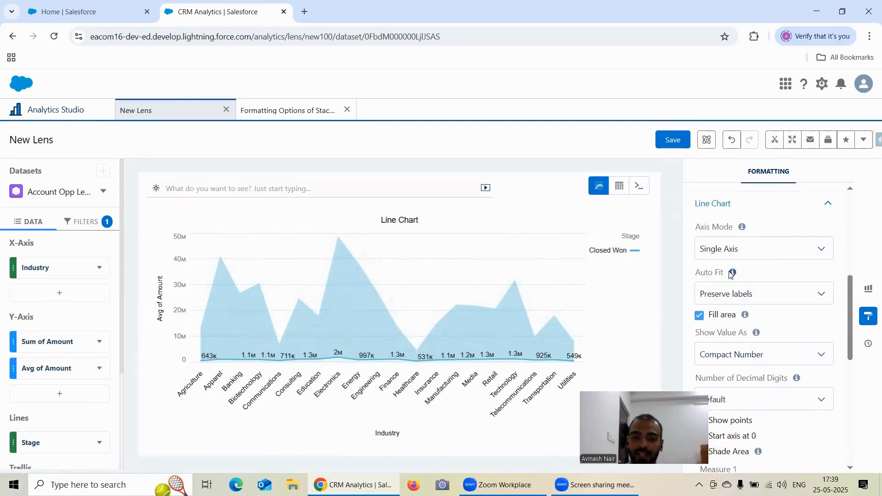
Set the area shading's Measure 1 to Sum of Amount and Measure 2 to Avg of Amount
scroll(749, 287, down, 3)
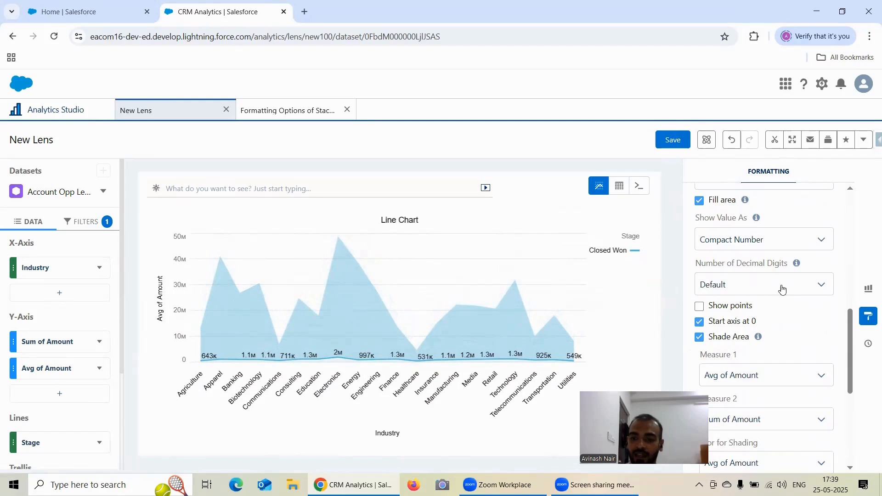
scroll(760, 288, down, 1)
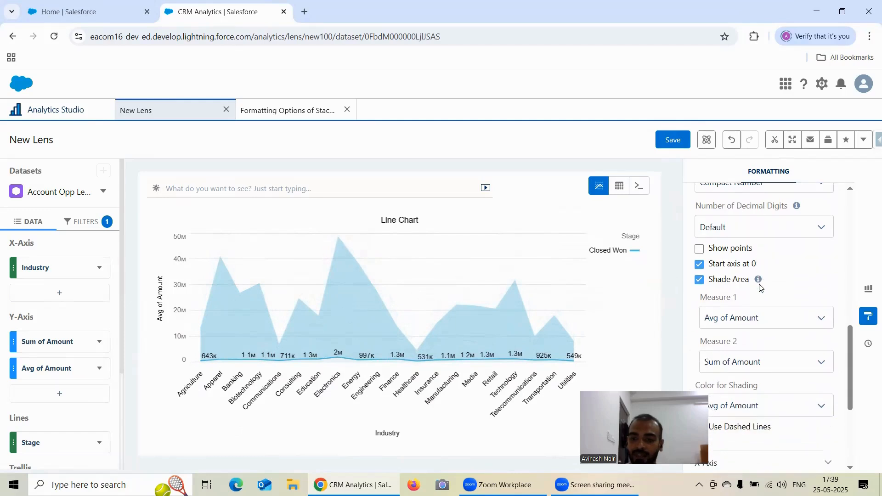
click(749, 317)
click(745, 338)
click(745, 362)
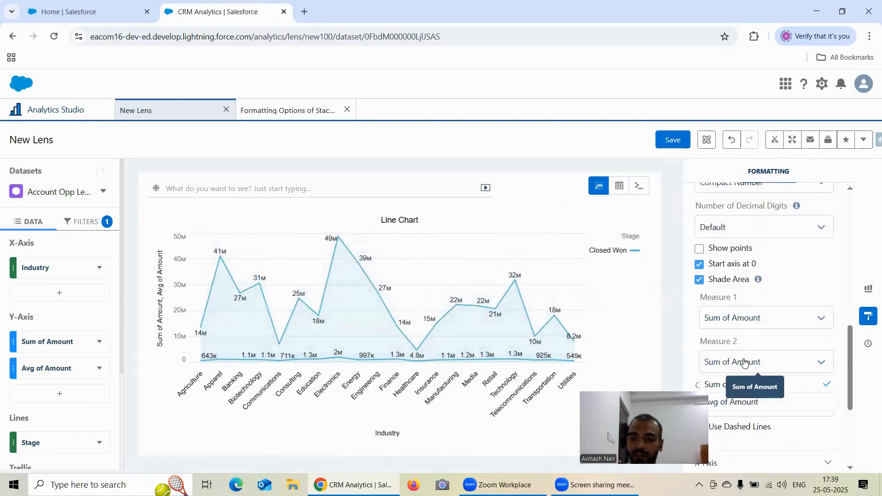
click(744, 362)
scroll(765, 375, down, 2)
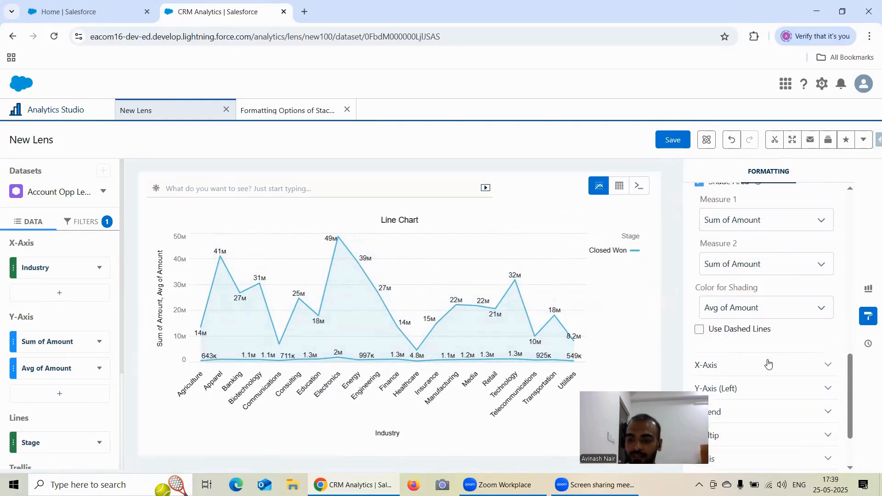
click(747, 248)
click(745, 287)
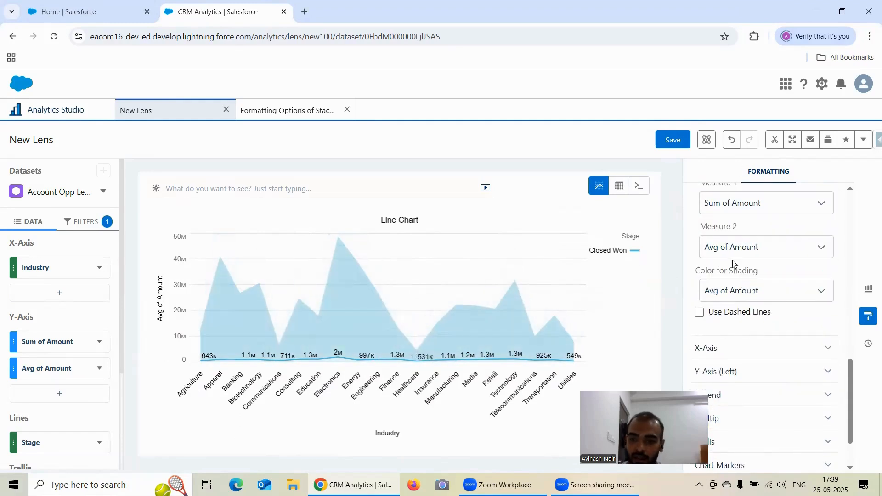
Enable Show points on the line chart and set its value labels to None
scroll(726, 271, up, 2)
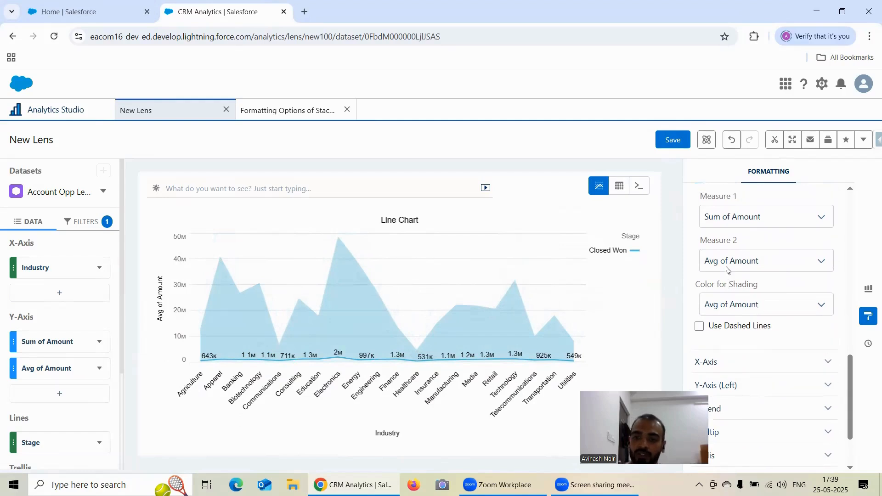
scroll(800, 252, down, 2)
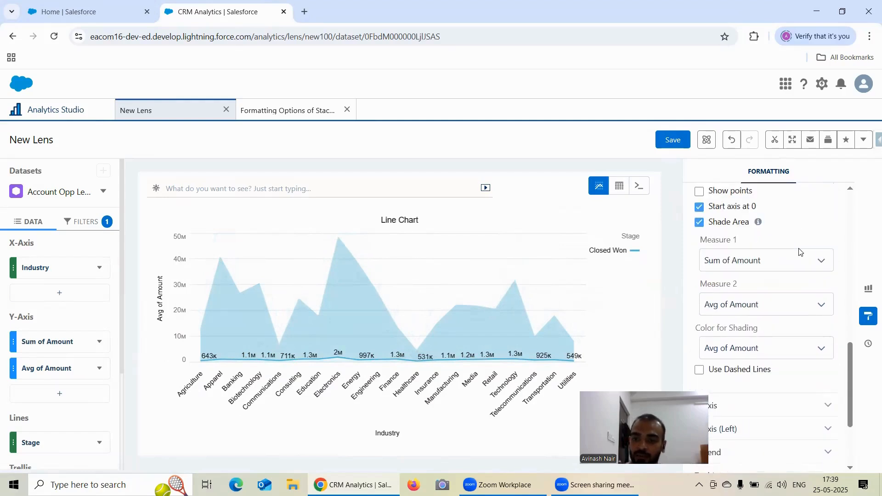
scroll(799, 251, up, 3)
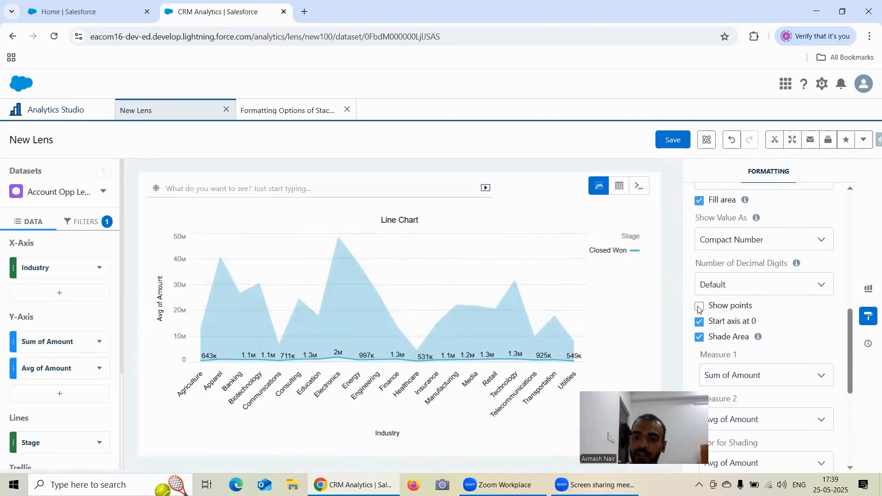
click(699, 307)
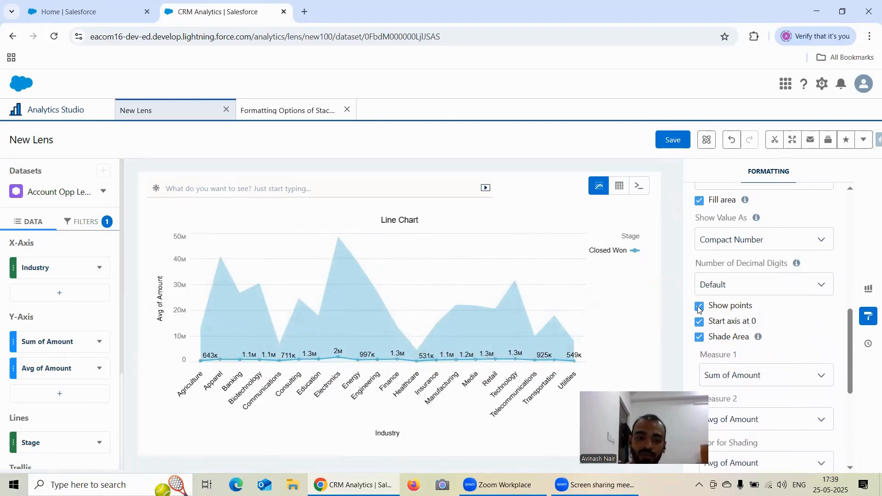
click(753, 238)
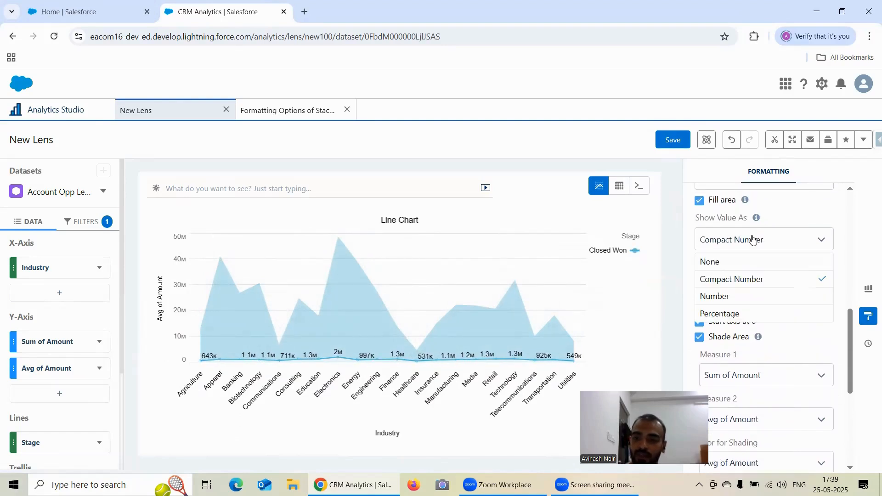
click(735, 262)
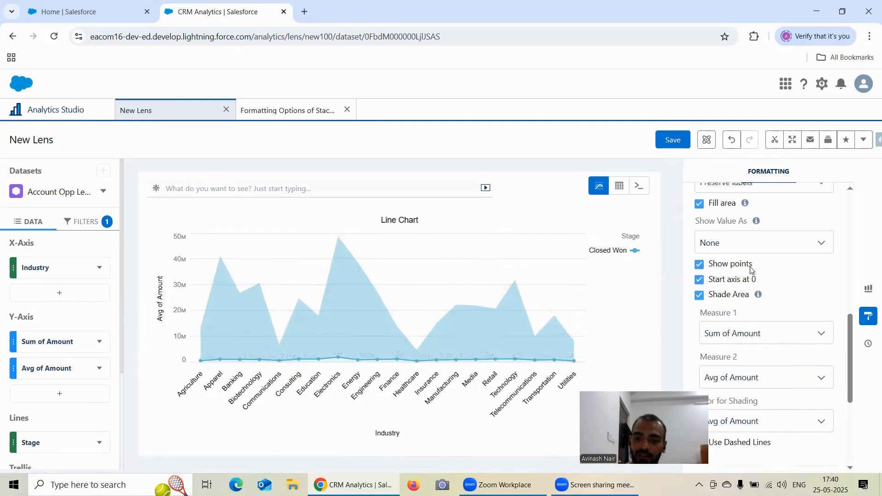
Set the Color for Shading to Sum of Amount
scroll(752, 268, up, 2)
scroll(751, 270, up, 1)
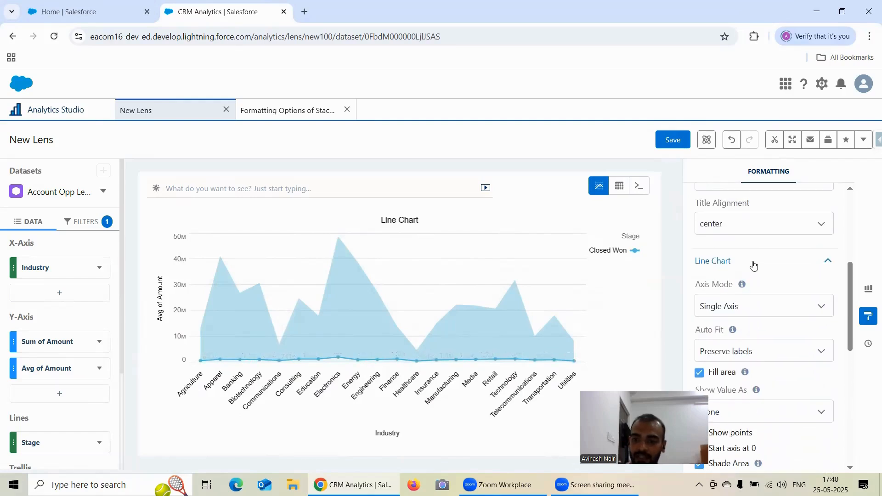
scroll(773, 258, down, 2)
scroll(773, 258, down, 2)
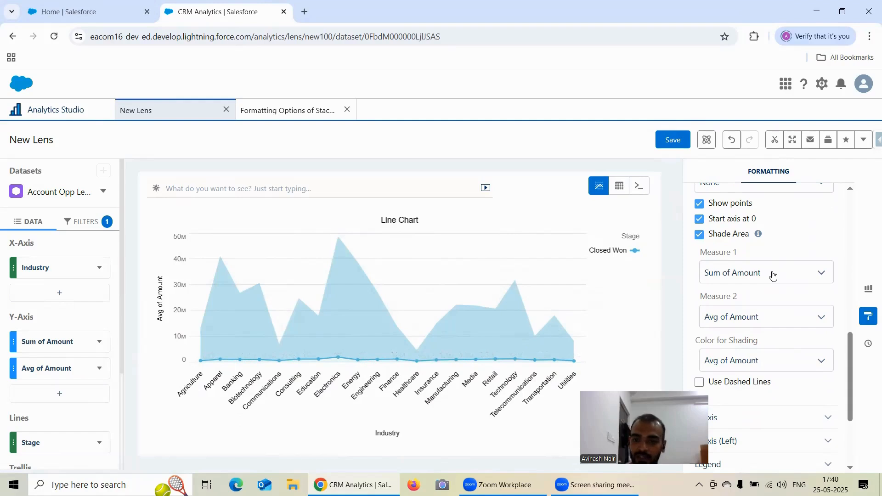
scroll(767, 275, down, 1)
click(740, 305)
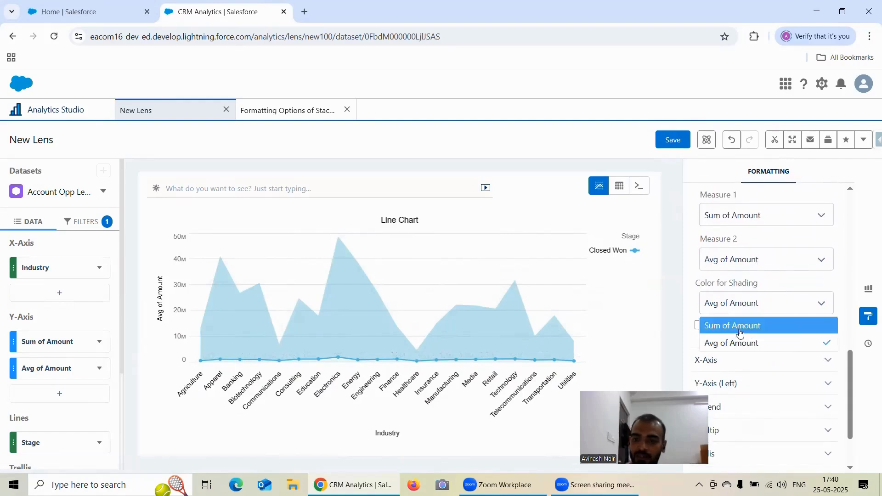
click(740, 329)
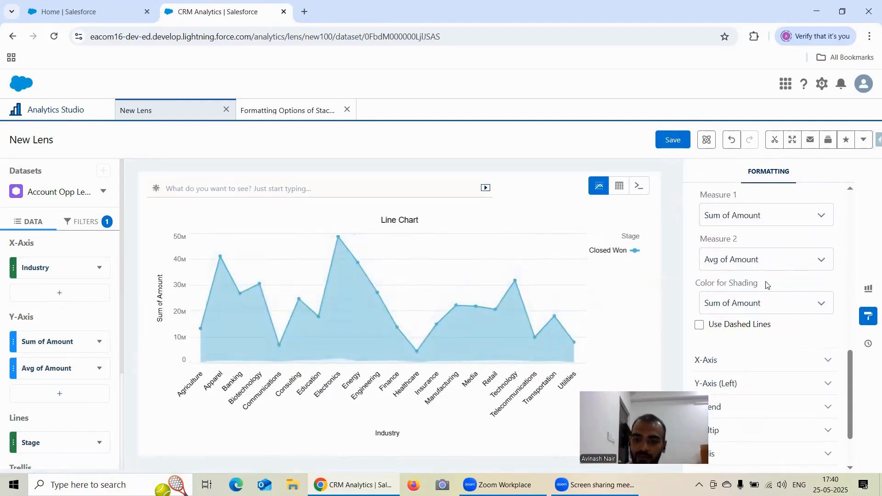
Try the line chart's Auto Fit as None, and return it to Preserve labels
scroll(766, 284, down, 1)
scroll(766, 284, up, 5)
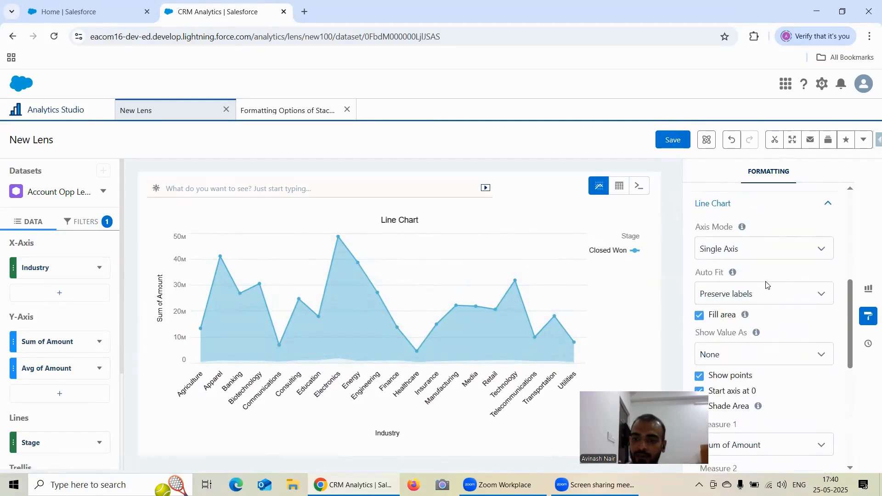
scroll(766, 285, up, 3)
scroll(766, 284, down, 3)
scroll(746, 271, down, 1)
click(720, 236)
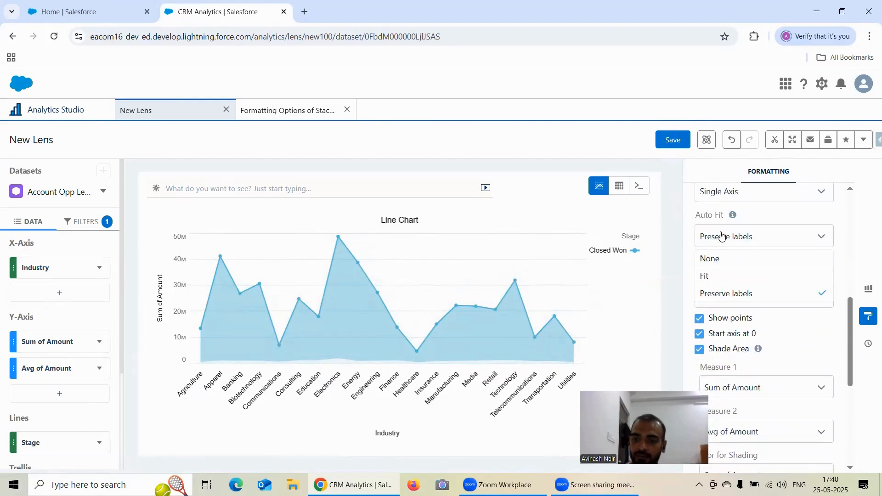
click(719, 256)
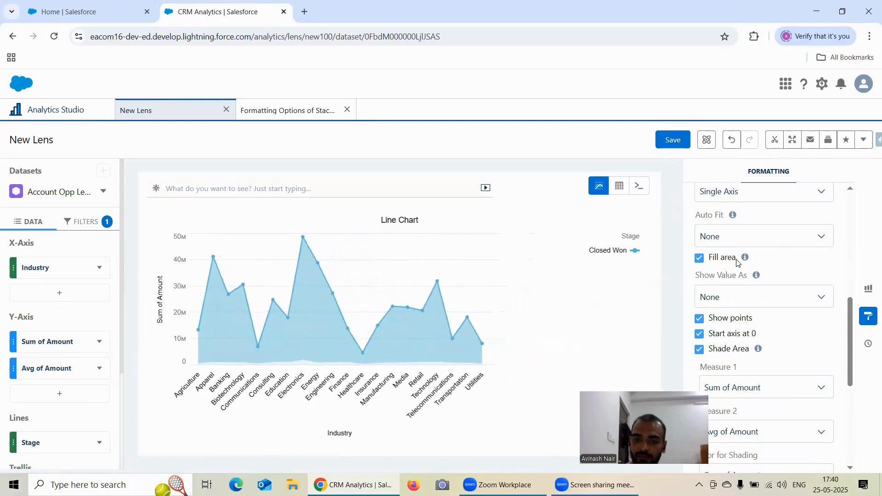
click(729, 243)
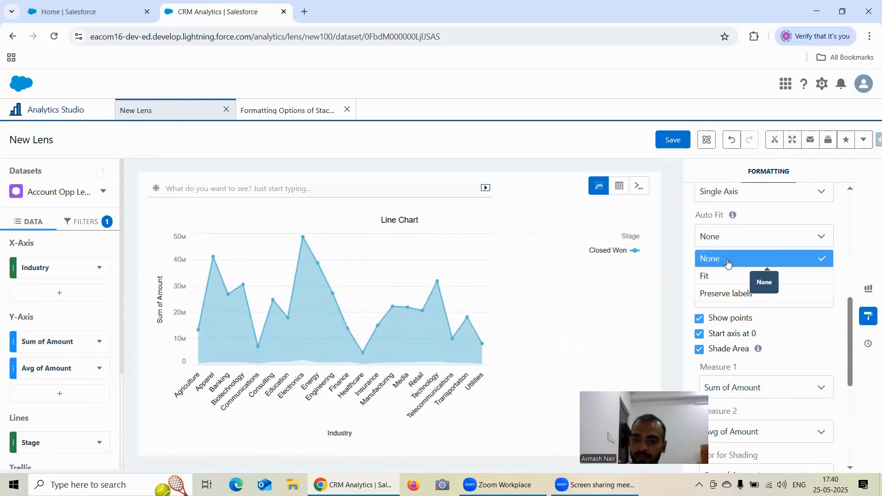
click(730, 297)
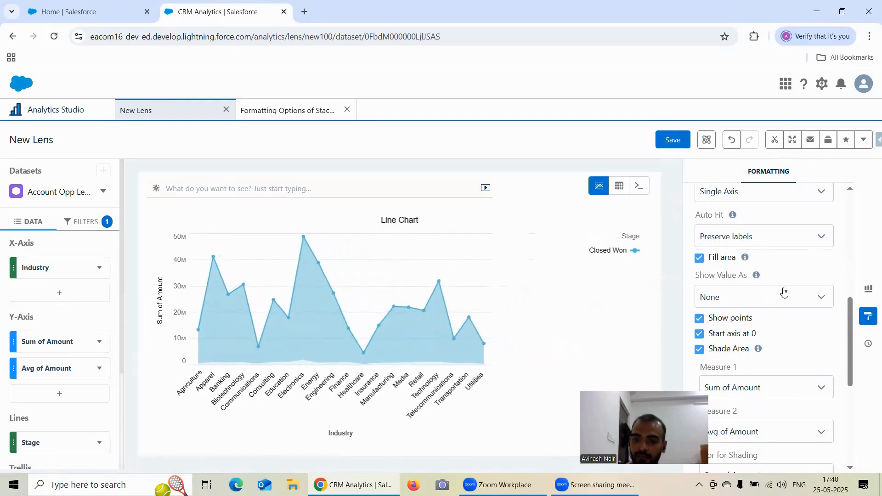
Turn off Show points, Start axis at 0 and Shade Area for the line chart
click(745, 299)
click(744, 303)
scroll(735, 266, down, 1)
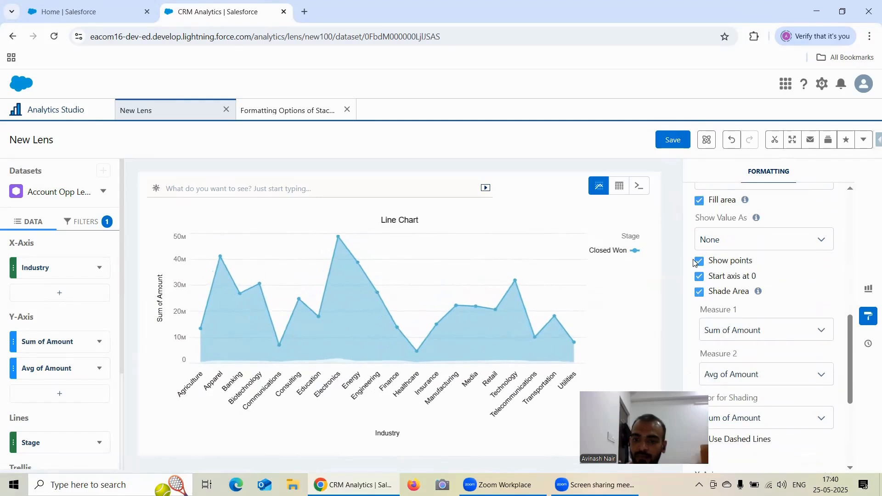
click(700, 292)
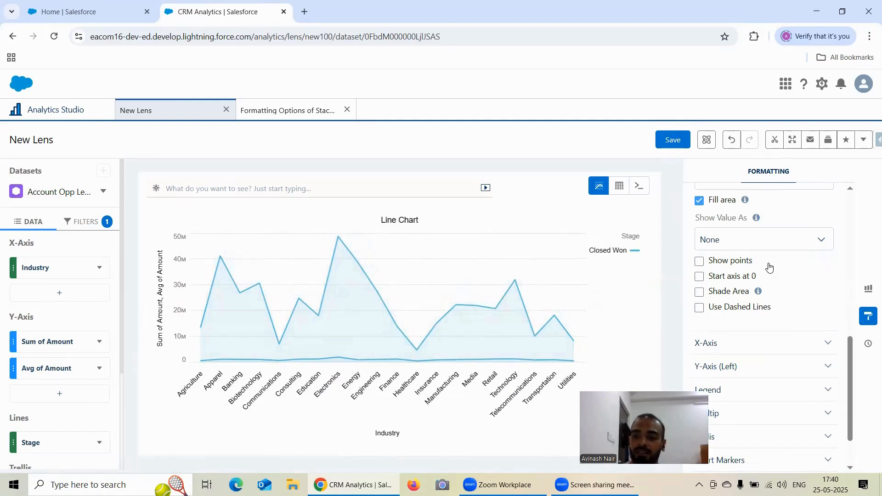
Change the line chart's Axis Mode to Dual Axis
scroll(770, 268, up, 3)
click(740, 253)
click(734, 289)
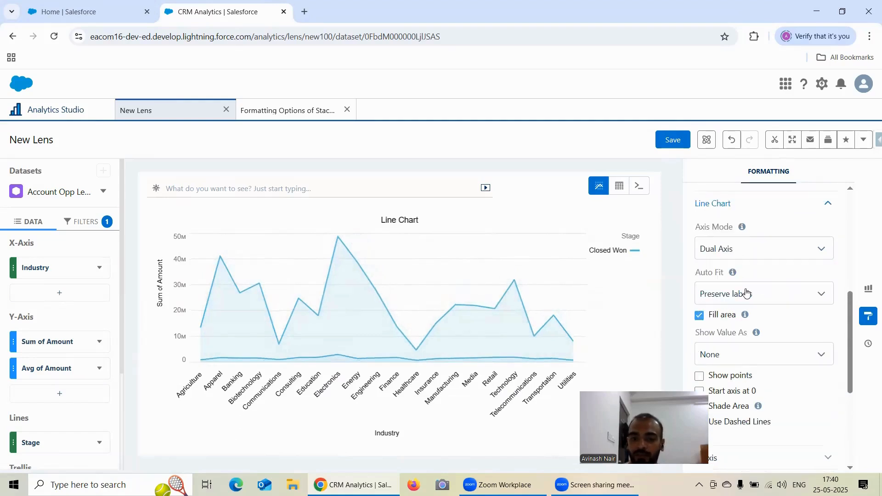
Try the Start axis at 0 option on the dual-axis chart and turn it off again
scroll(746, 294, down, 1)
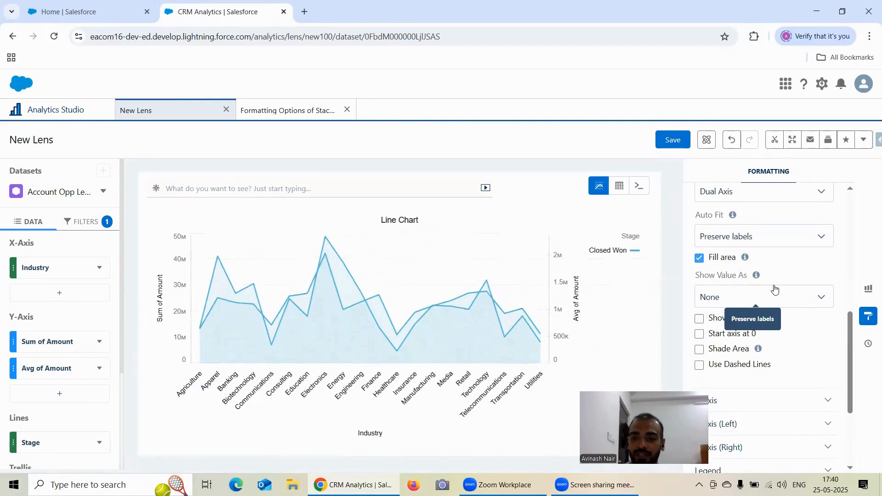
click(736, 301)
click(785, 268)
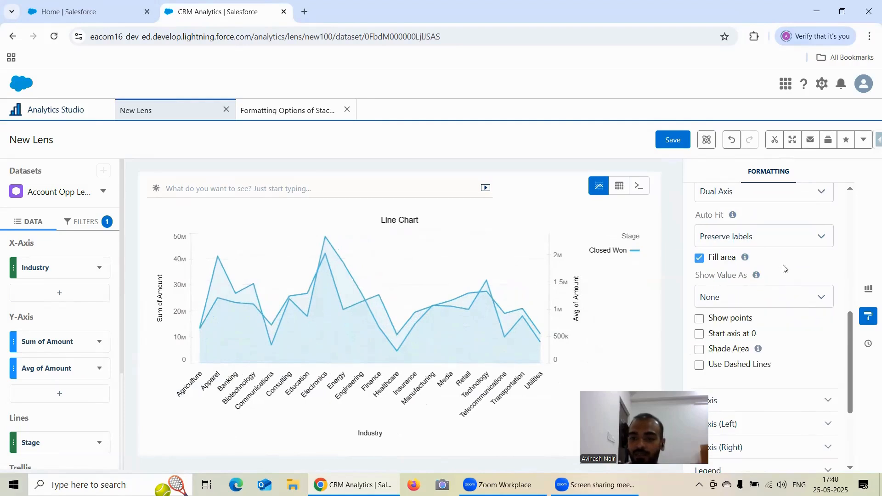
scroll(801, 262, down, 1)
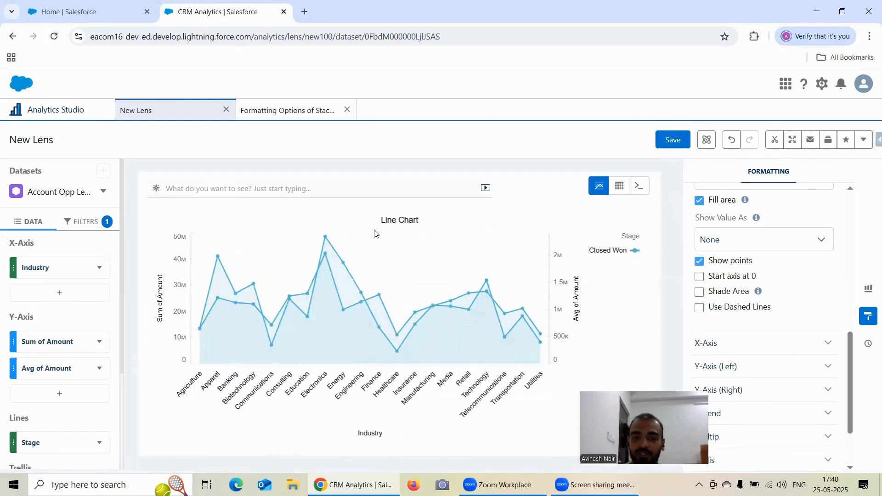
click(698, 277)
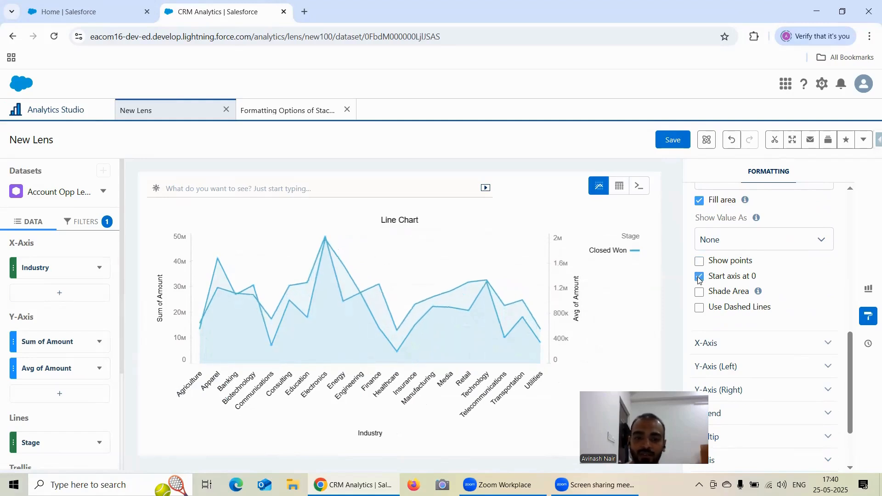
click(699, 277)
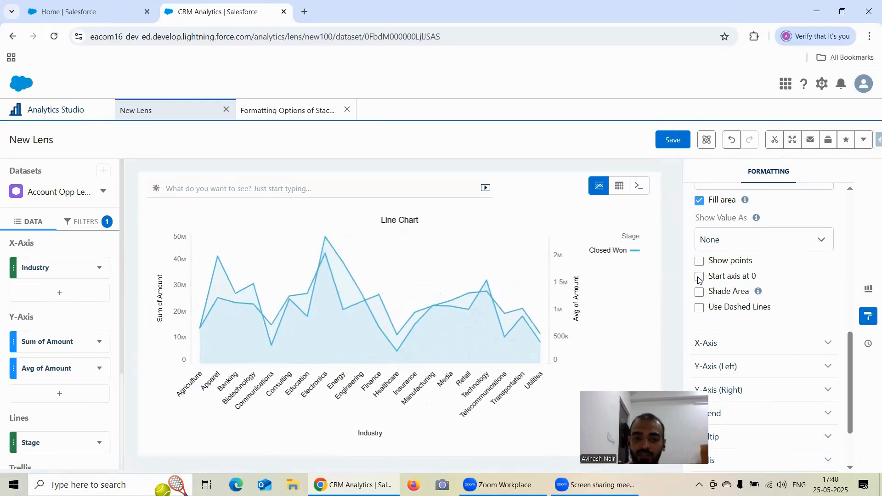
Read the Shade Area help text and compare the dual-axis chart with area shading switched on and off
mouse_move(758, 293)
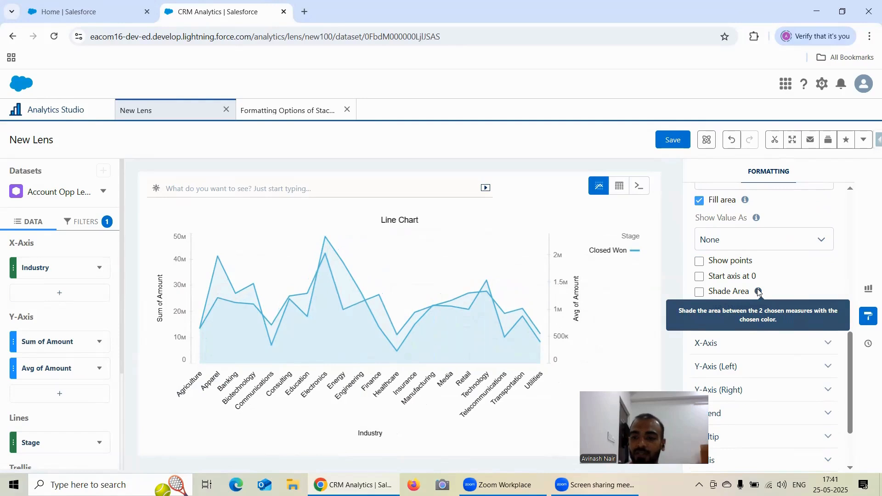
click(698, 293)
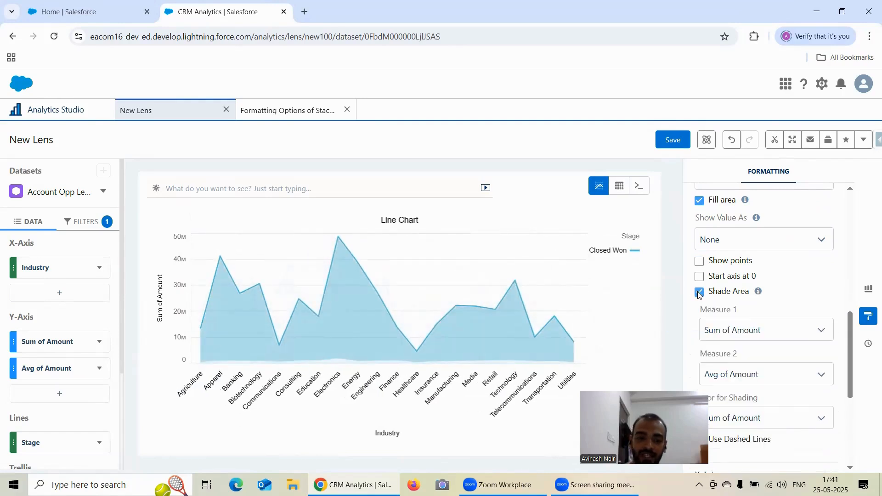
click(699, 293)
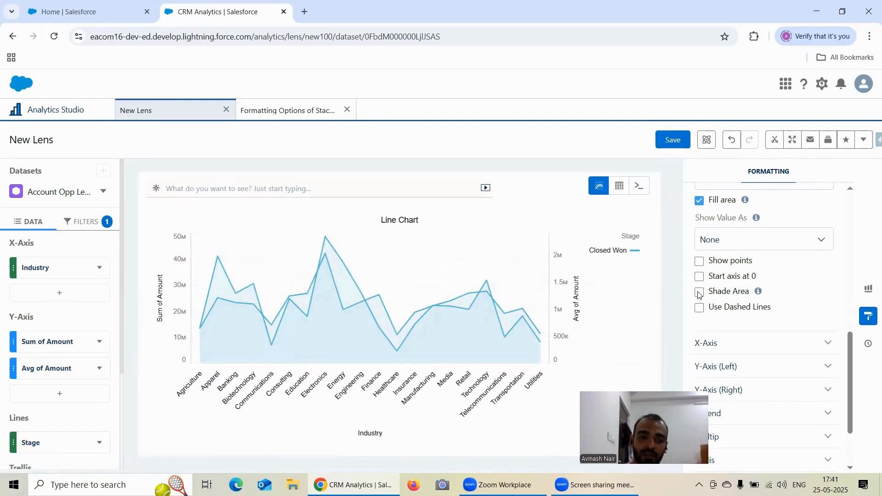
click(699, 293)
click(698, 292)
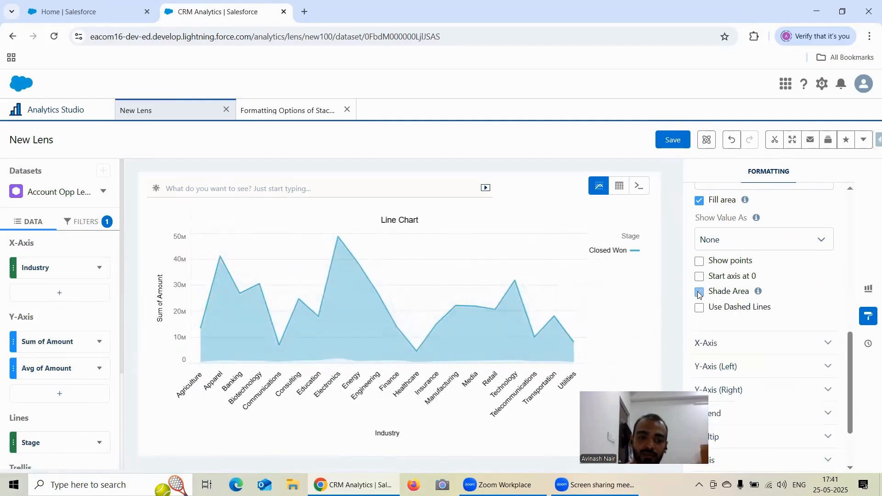
click(698, 292)
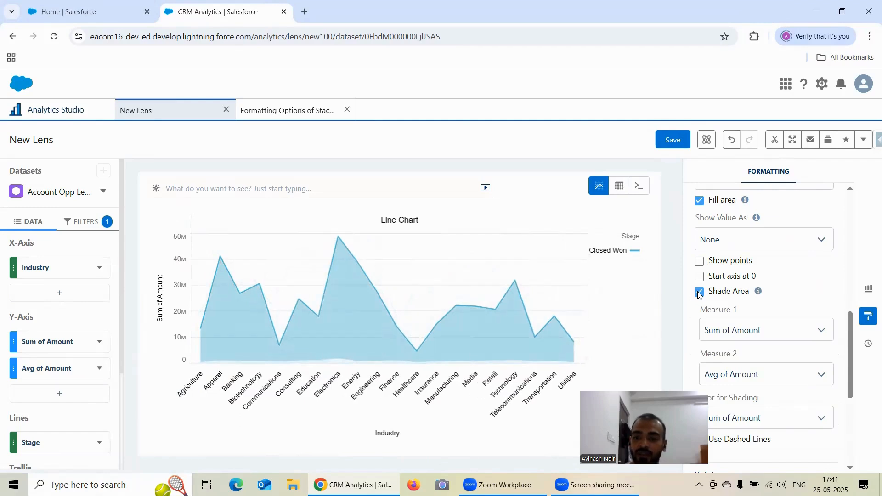
click(699, 292)
mouse_move(757, 292)
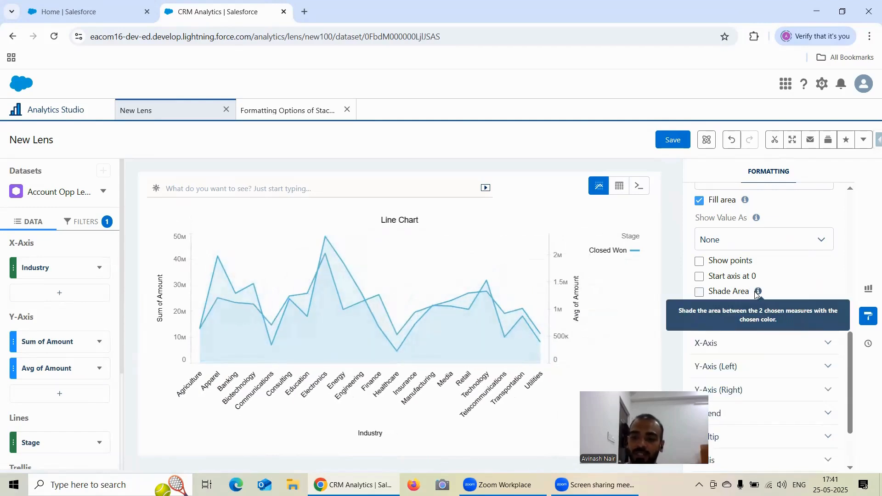
Enable Shade Area, with Measure 1 set to Avg of Amount and Measure 2 set to Sum of Amount
click(699, 292)
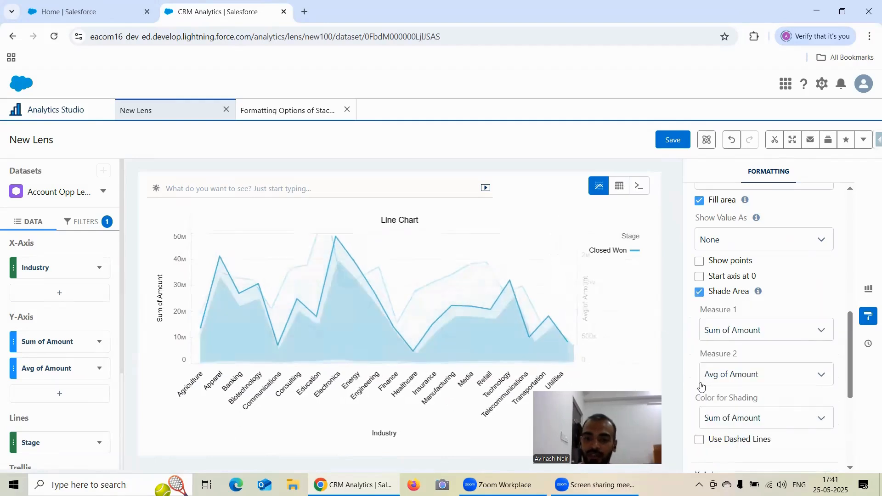
scroll(765, 316, down, 1)
click(736, 272)
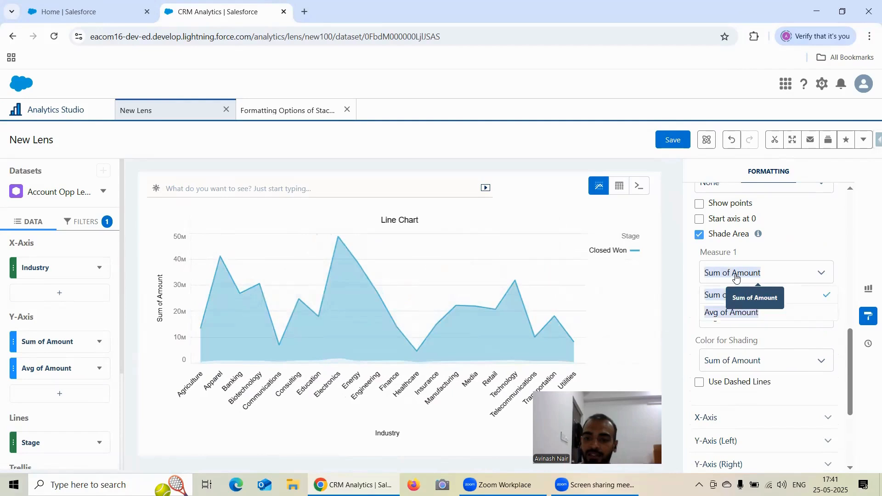
click(745, 316)
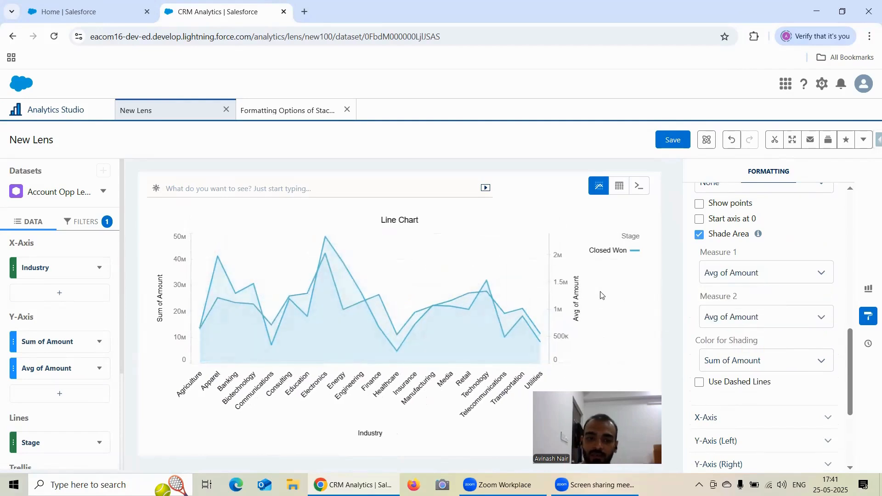
click(745, 316)
click(749, 338)
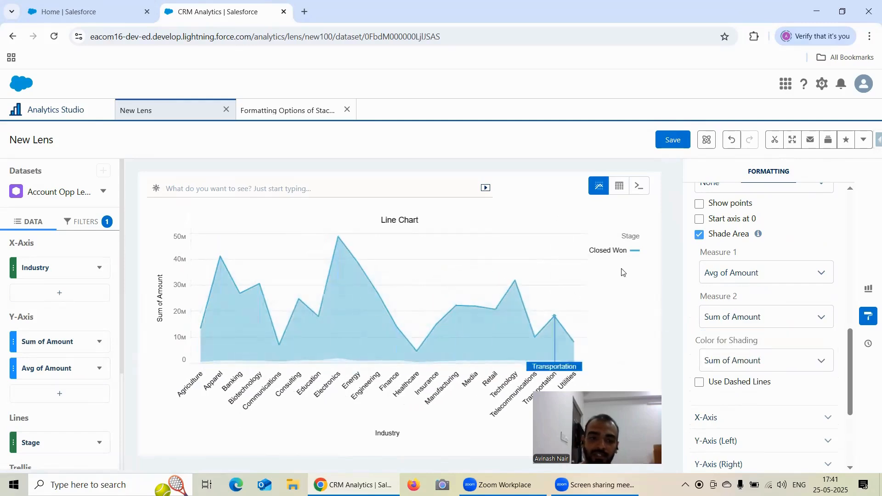
click(750, 280)
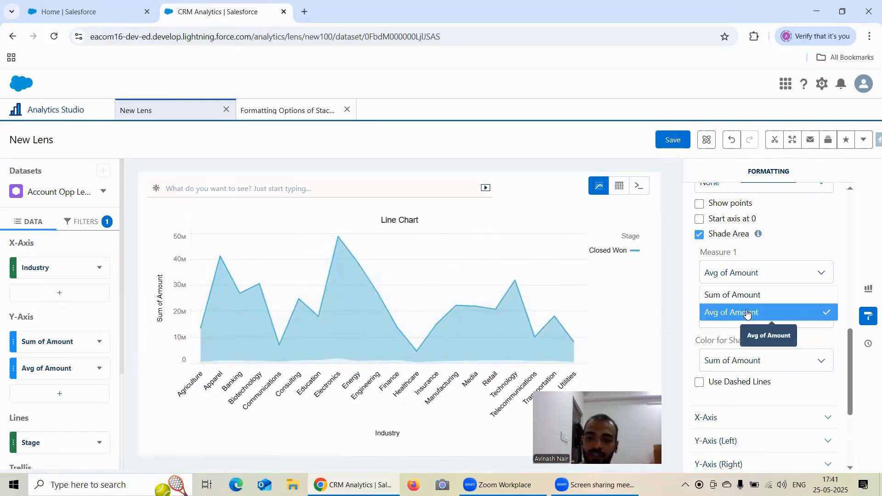
click(748, 311)
Set the Color for Shading to Avg of Amount and inspect the Consulting data point on the chart
scroll(780, 300, down, 1)
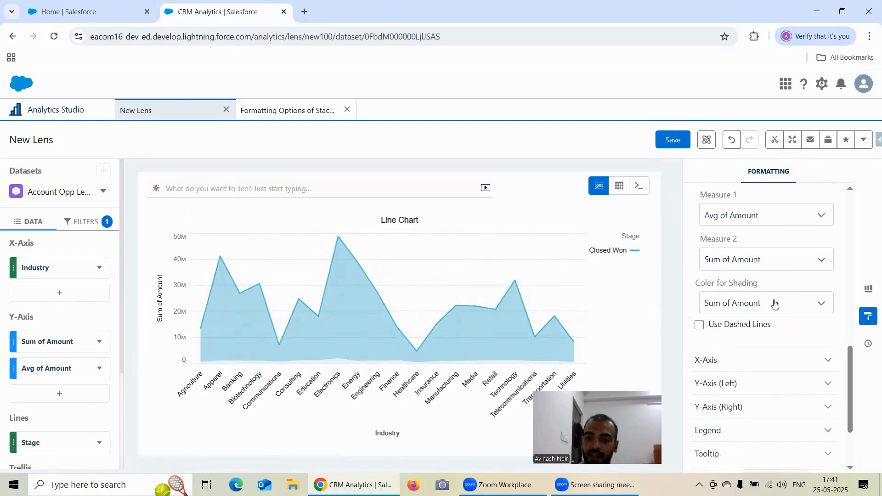
click(736, 305)
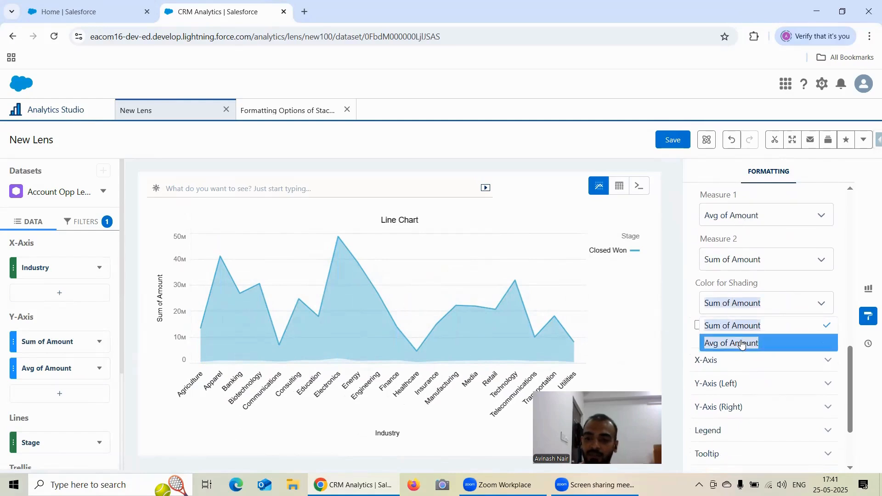
click(776, 343)
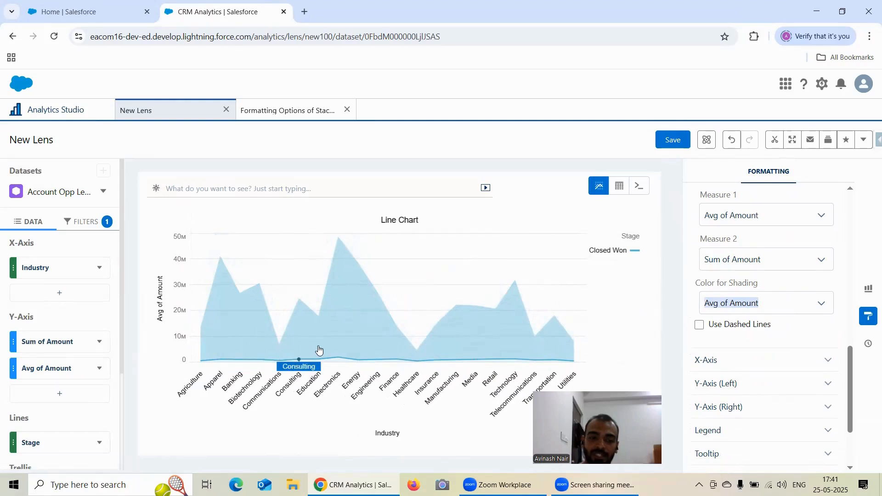
mouse_move(319, 350)
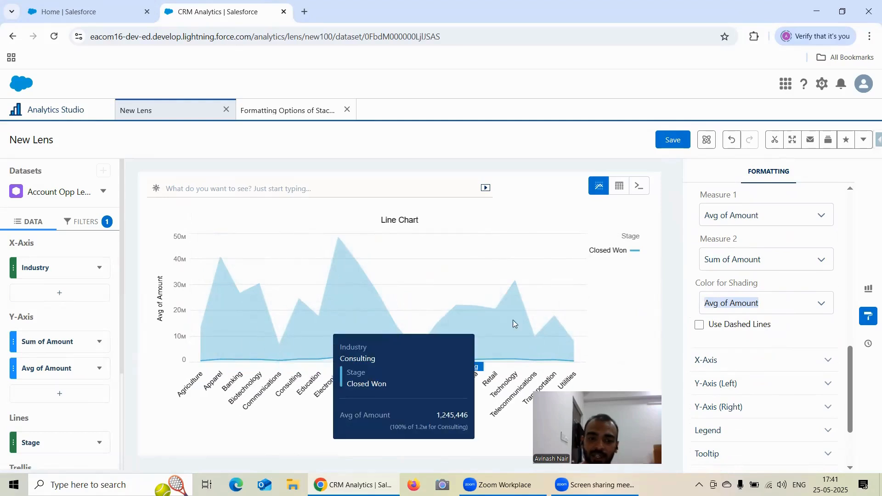
Enable Use Dashed Lines for Avg of Amount, comparing the line style on and off, and check the available dashed-line measures
scroll(774, 286, down, 2)
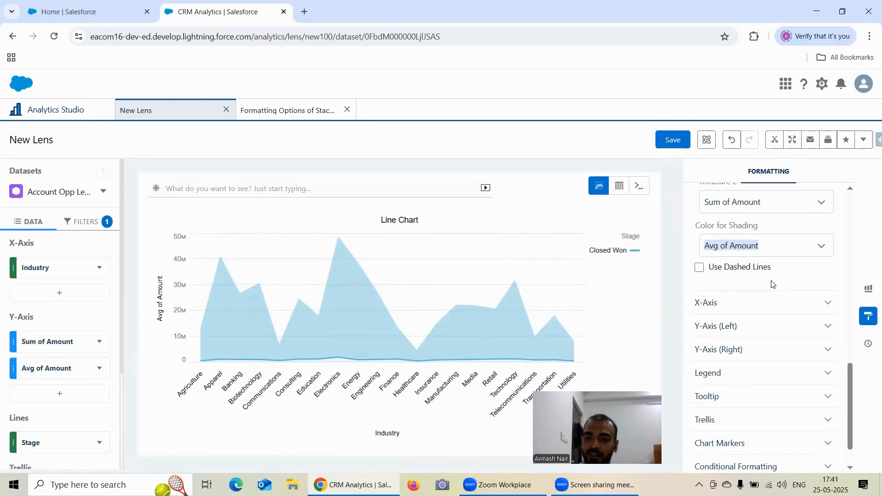
click(698, 267)
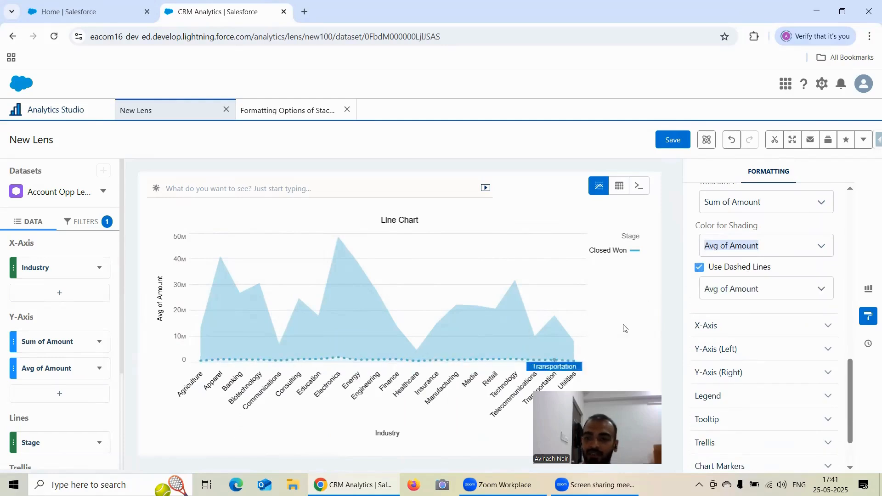
scroll(768, 269, down, 2)
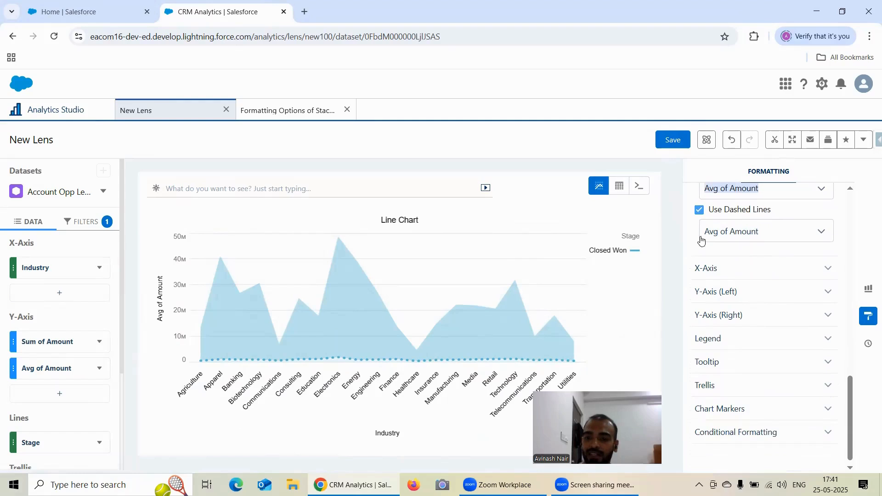
click(699, 210)
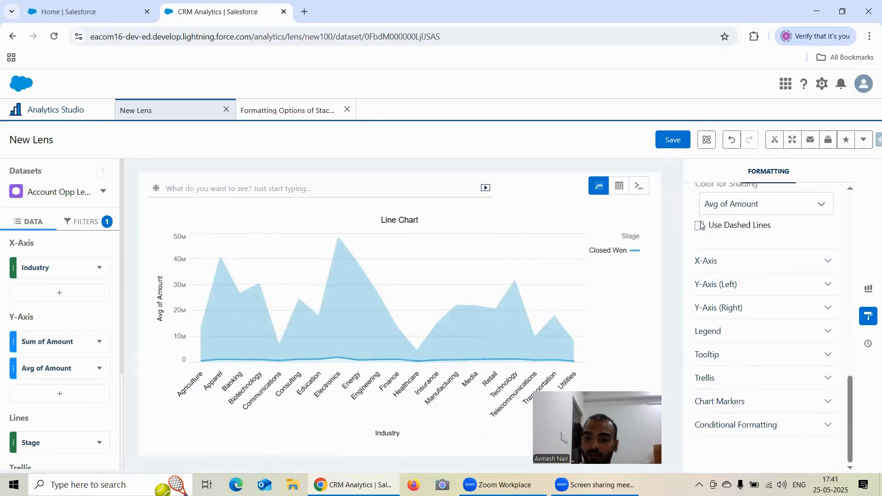
click(699, 226)
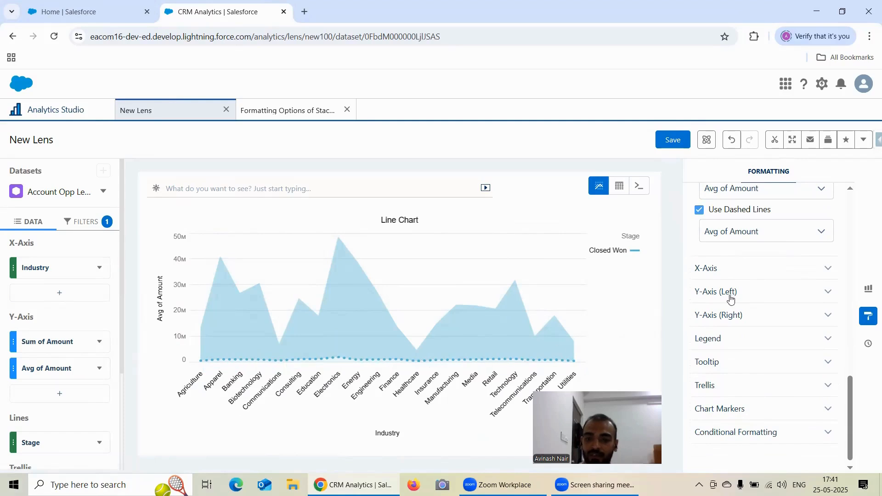
click(730, 233)
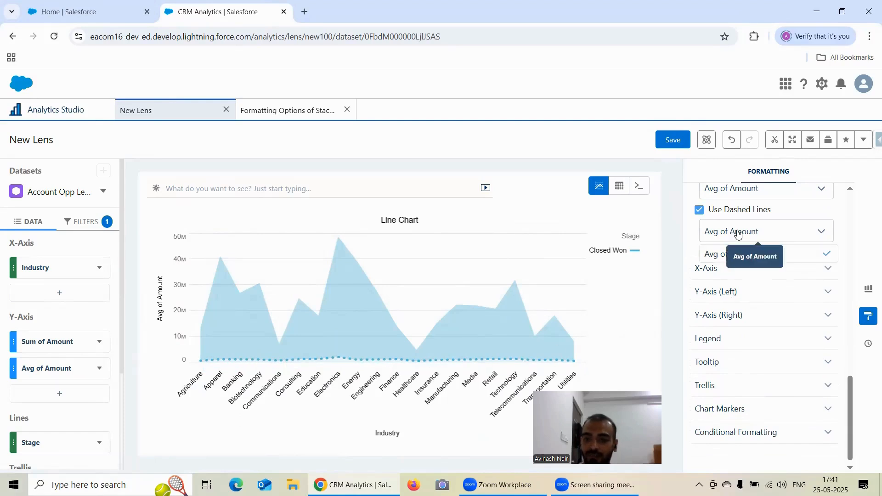
double_click(738, 233)
Switch the Color for Shading back to Sum of Amount while keeping dashed lines enabled
scroll(741, 237, up, 1)
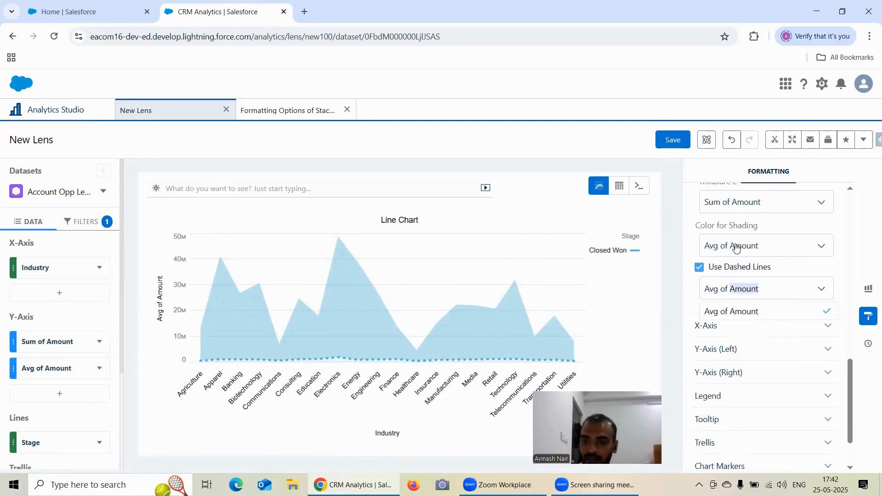
click(736, 248)
click(735, 268)
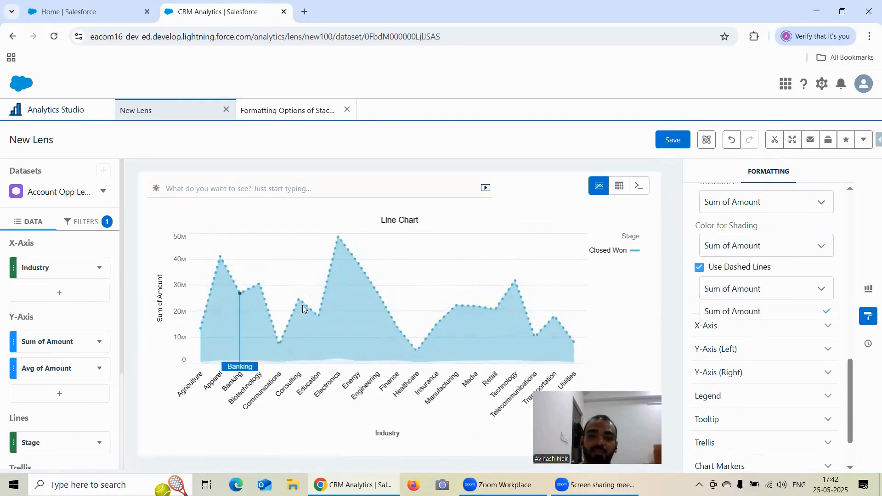
Set the Color for Shading to Avg of Amount
scroll(715, 255, up, 1)
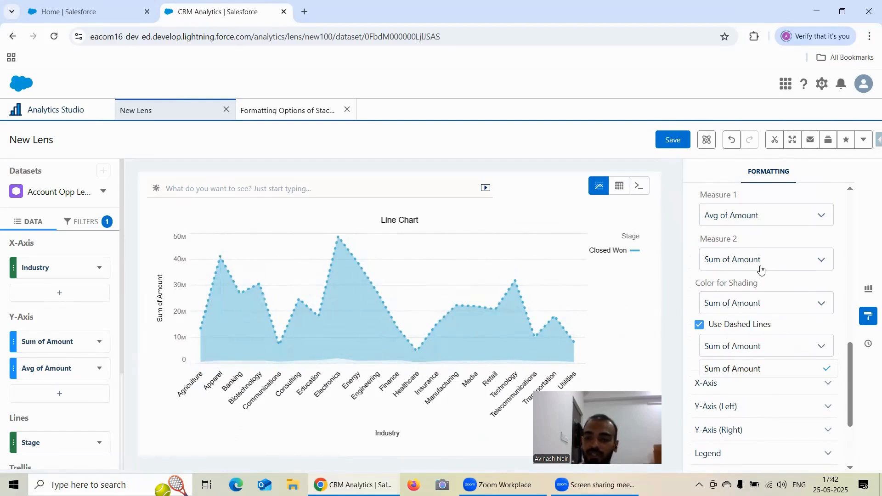
scroll(761, 271, down, 1)
click(746, 253)
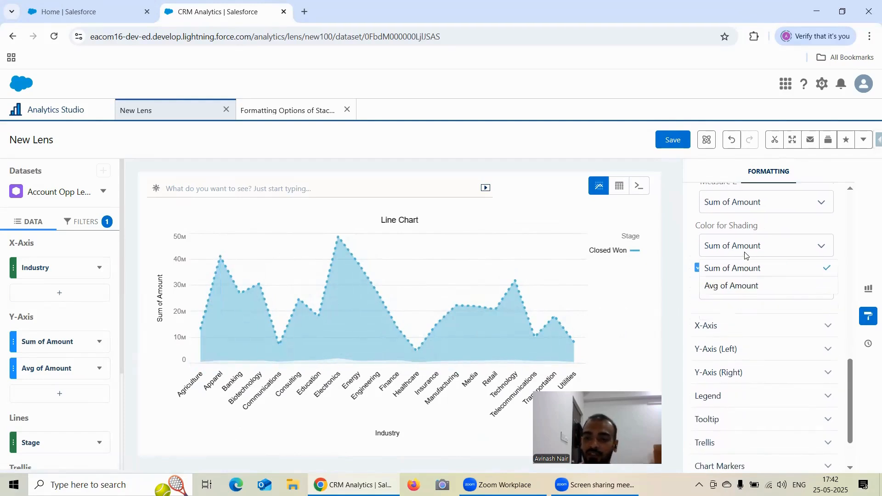
click(743, 287)
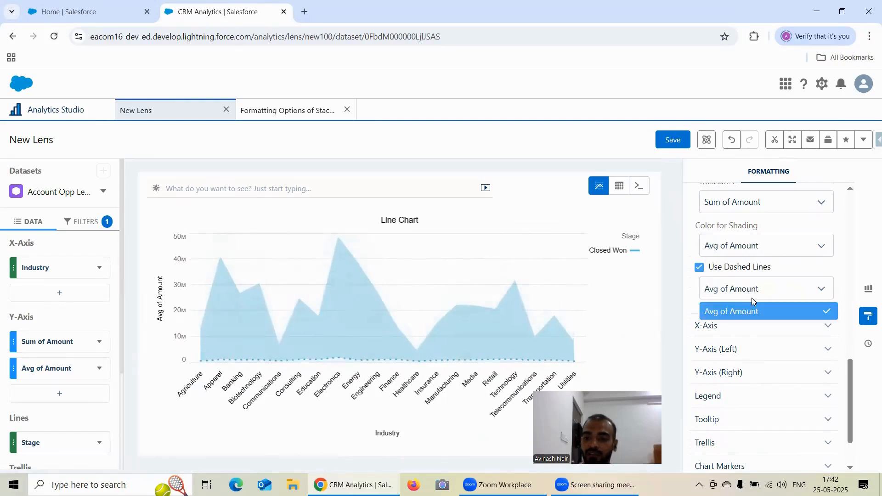
scroll(792, 260, down, 1)
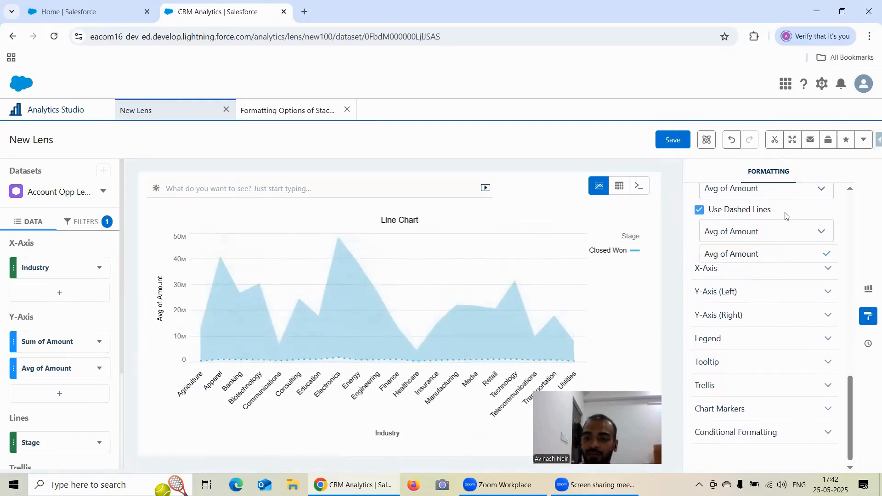
Turn off Shade Area, toggling Use Dashed Lines and the shading off and on to compare the chart, and leave dashed lines enabled
scroll(770, 216, up, 2)
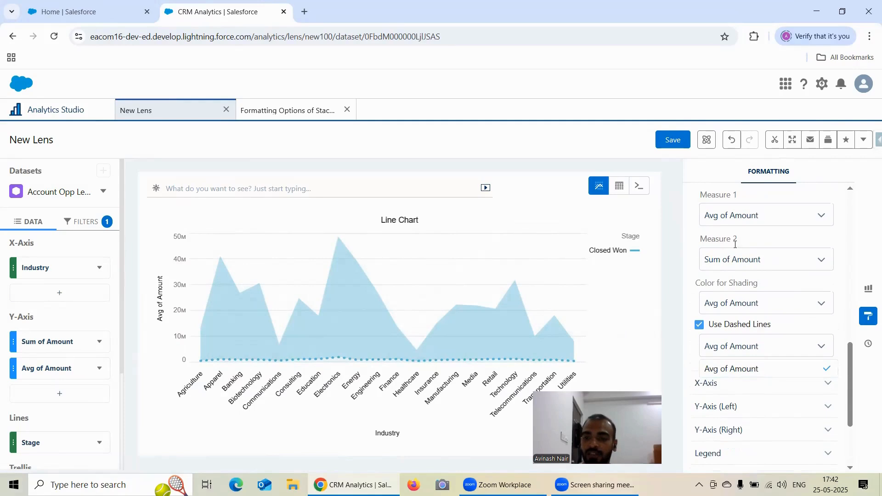
scroll(735, 244, up, 2)
scroll(750, 248, down, 1)
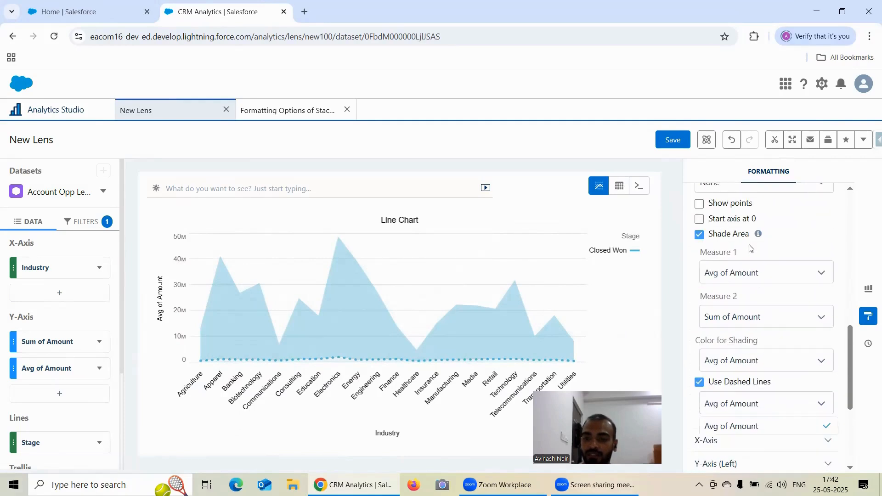
click(700, 236)
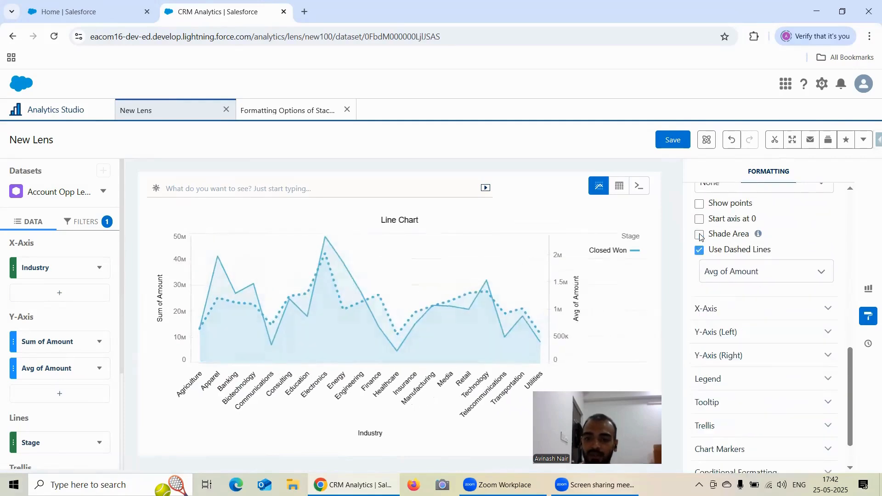
click(700, 251)
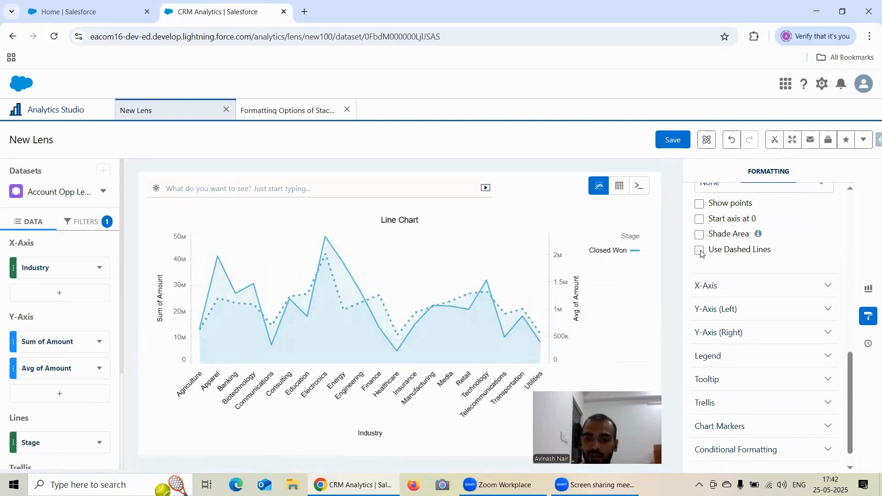
click(699, 252)
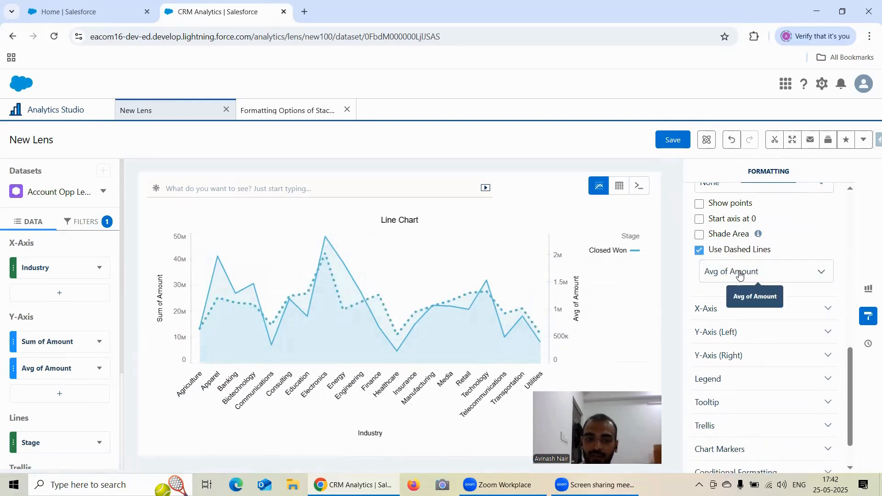
click(700, 236)
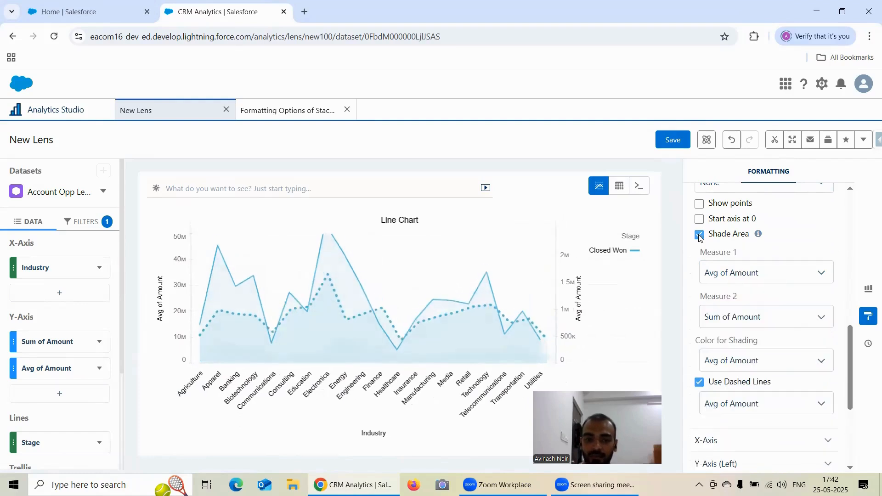
click(700, 235)
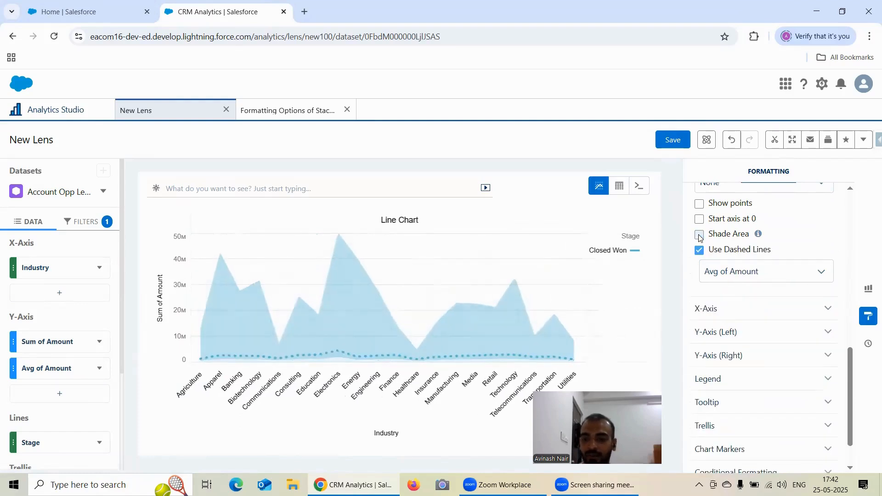
Add Sum of Amount to the dashed-line measures alongside Avg of Amount, and review the selected measures
click(758, 272)
click(750, 295)
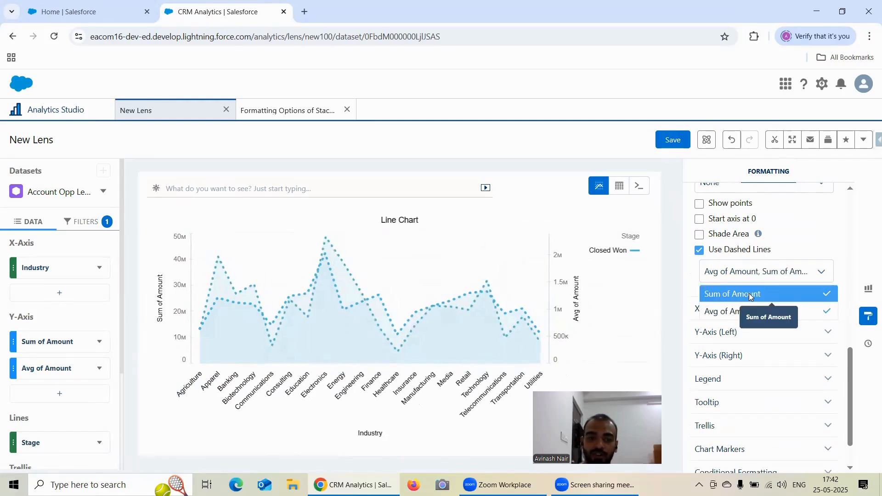
click(822, 239)
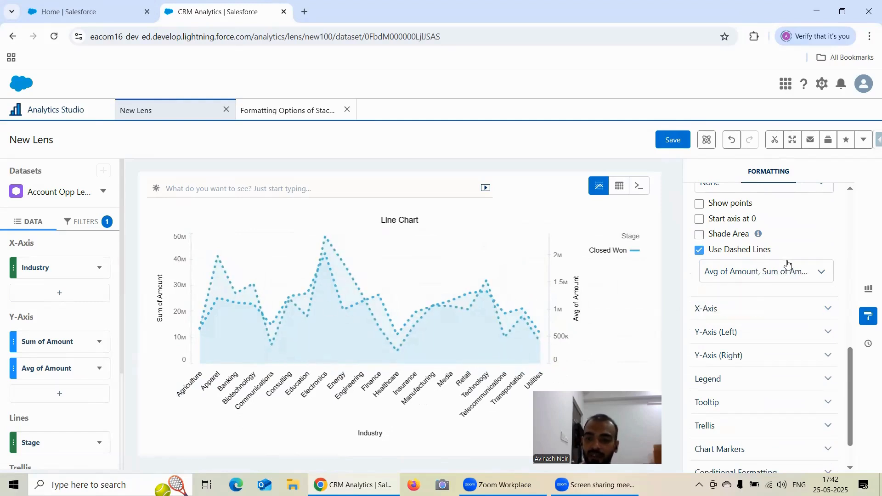
click(745, 279)
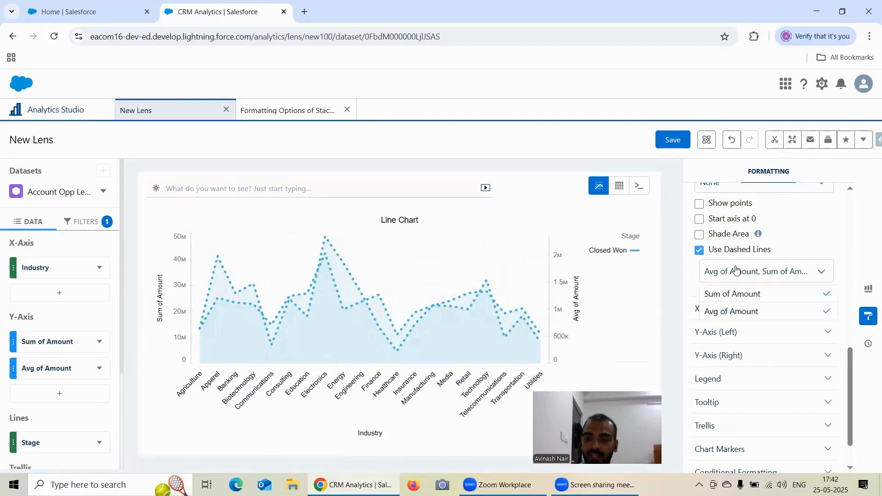
click(803, 223)
Switch Show axis and Show title for the X-Axis off and back on to compare the chart
scroll(820, 225, down, 1)
click(734, 266)
scroll(773, 243, down, 1)
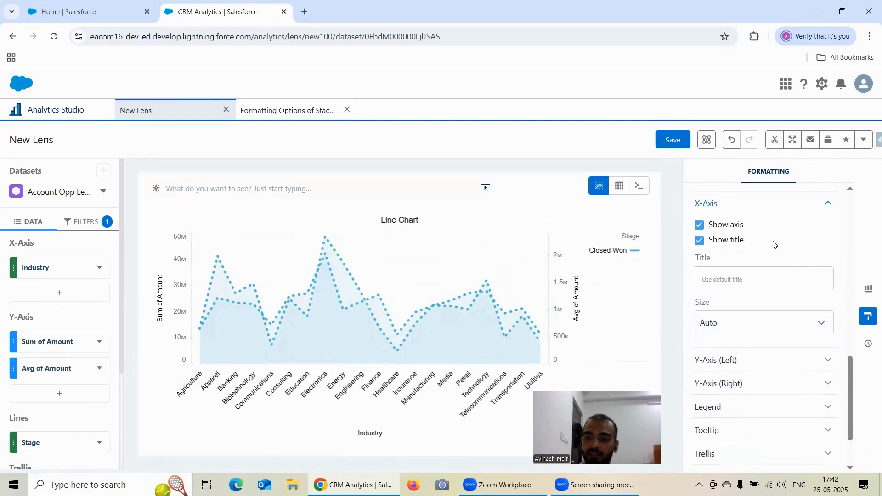
click(700, 225)
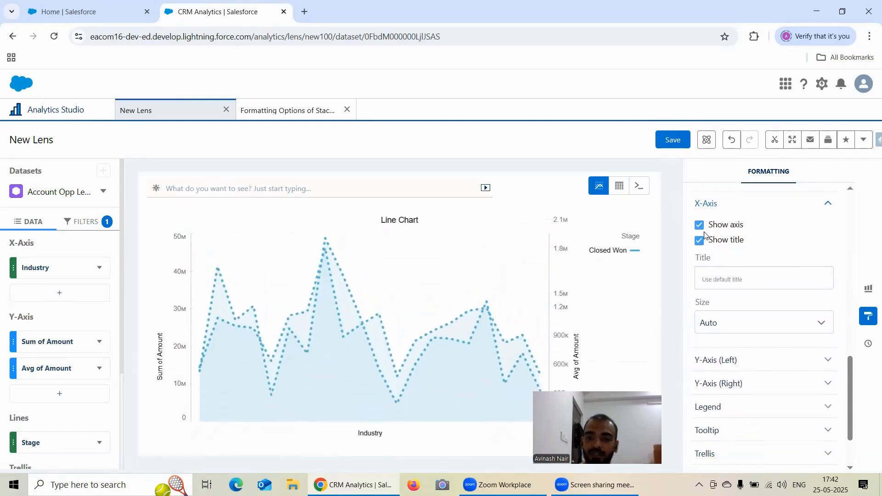
click(700, 225)
click(699, 242)
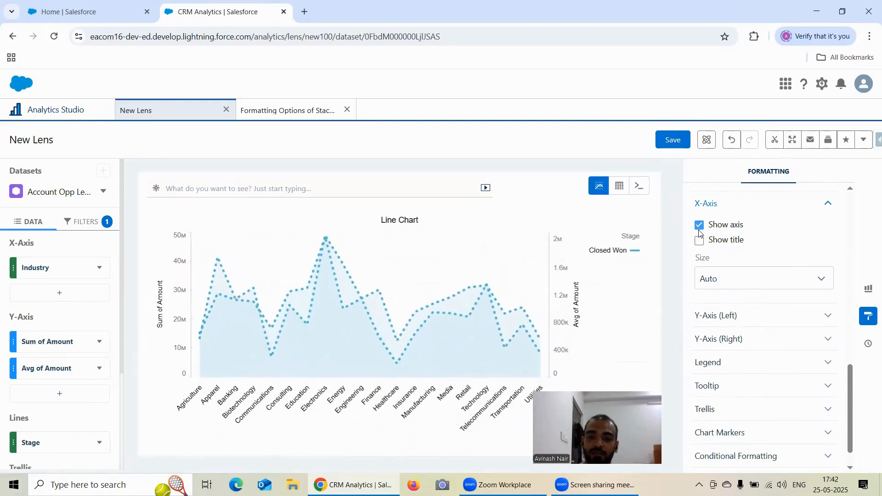
click(700, 241)
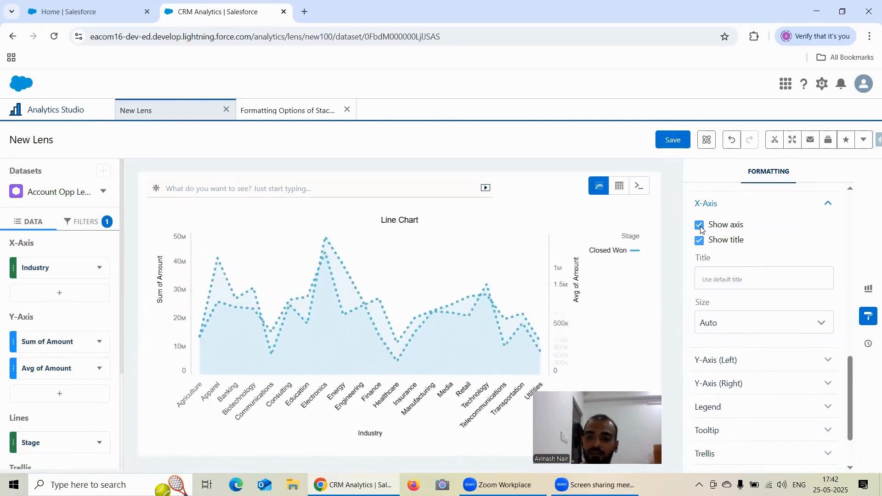
Hide the title of the left Y-axis and enable Add custom domain for that axis
scroll(806, 248, down, 2)
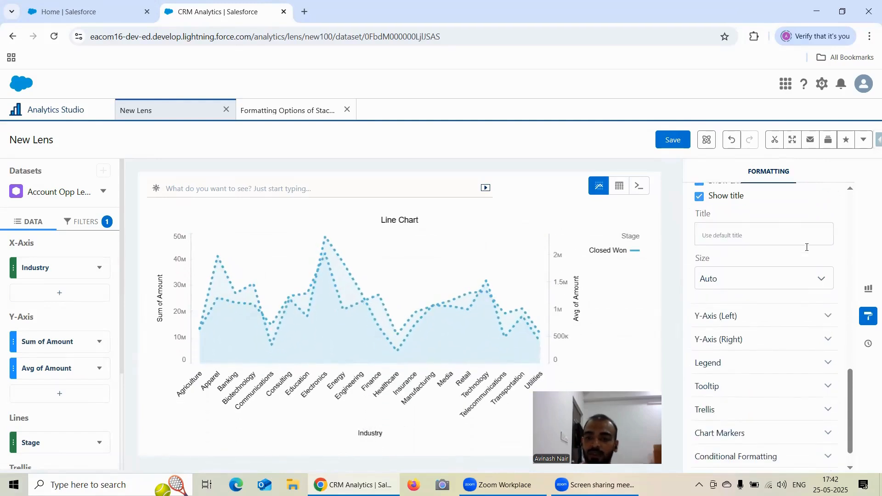
click(748, 285)
scroll(762, 257, down, 3)
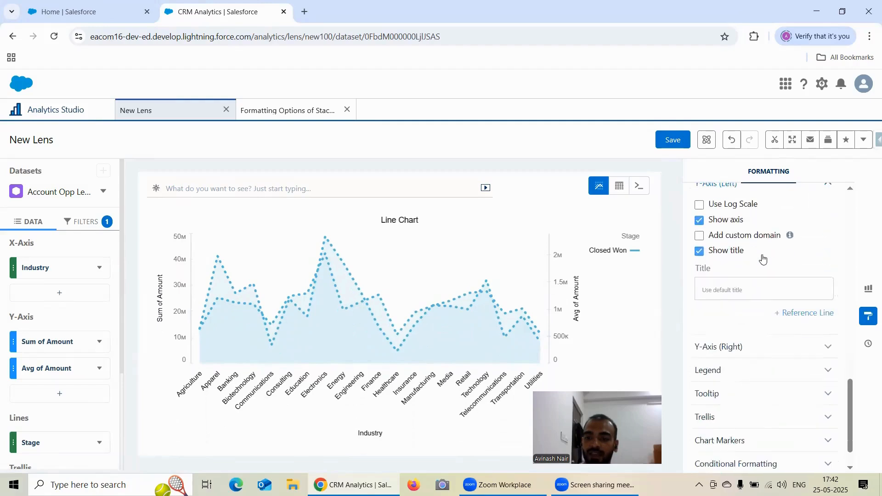
click(702, 240)
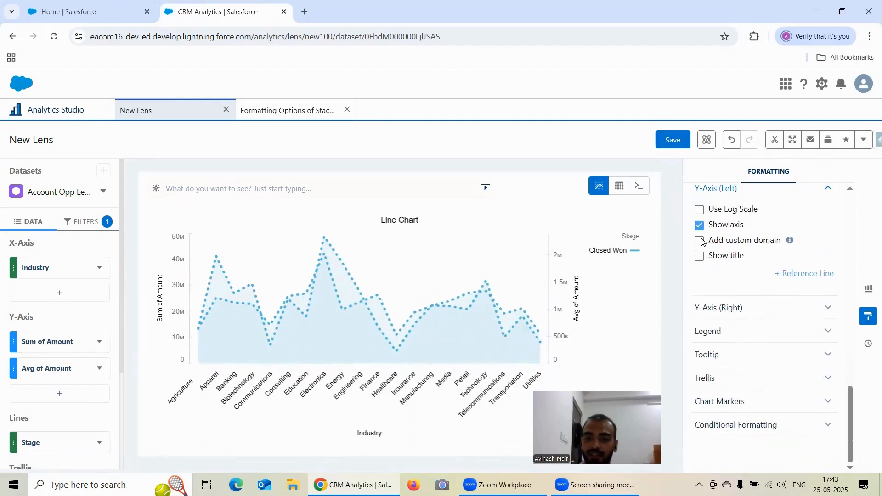
click(701, 241)
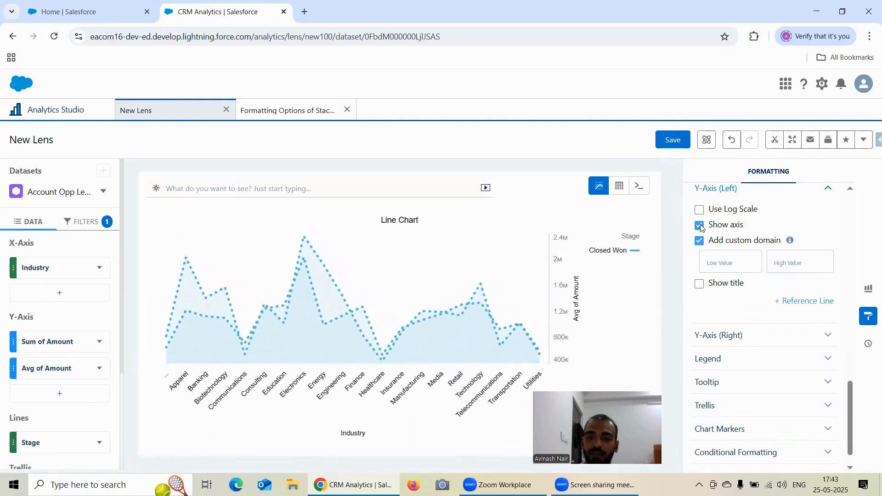
Hide the axes of the left Y-axis, the X-axis and the right Y-axis on the line chart
scroll(707, 257, up, 3)
click(700, 341)
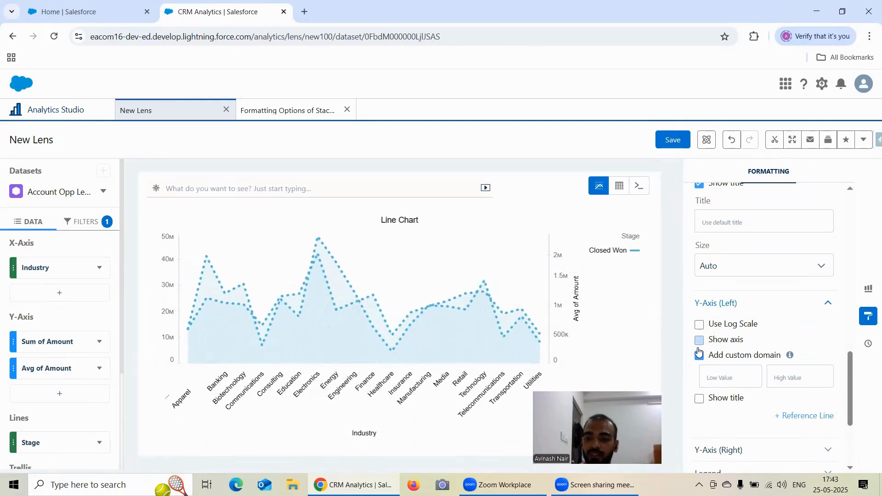
scroll(726, 308, up, 5)
click(700, 342)
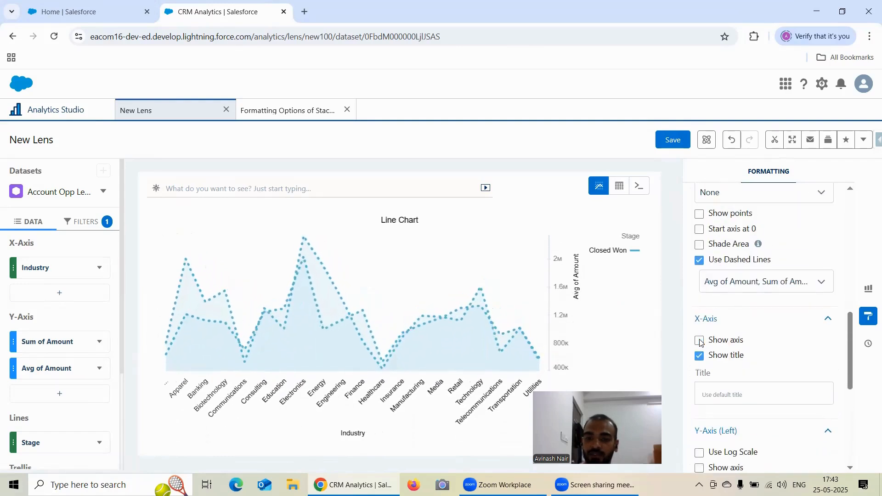
scroll(713, 323, down, 2)
scroll(735, 312, down, 5)
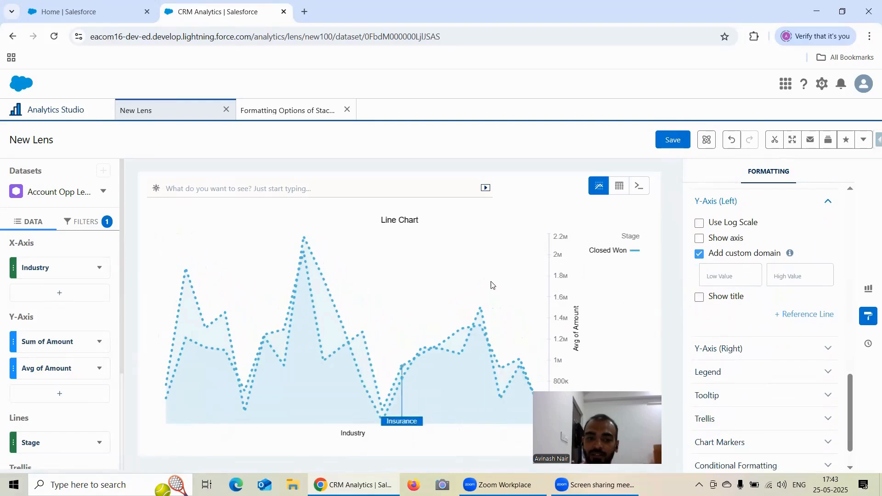
scroll(758, 294, down, 1)
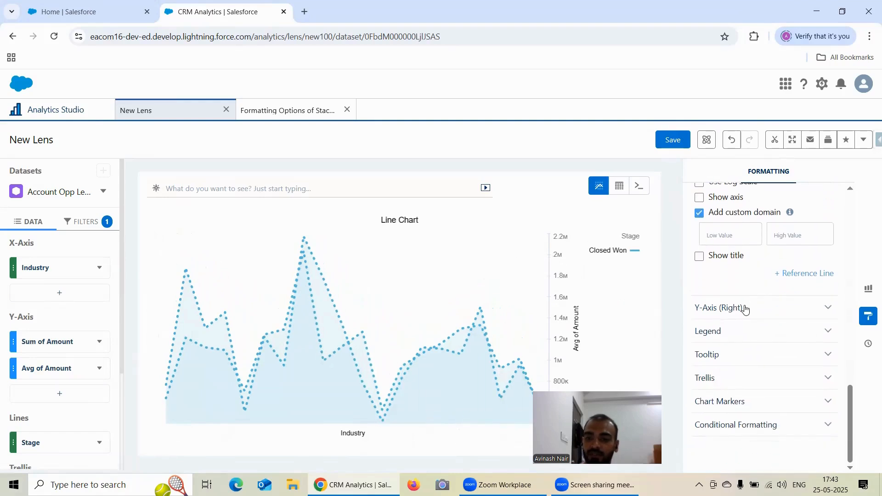
click(750, 309)
scroll(758, 322, down, 1)
click(699, 289)
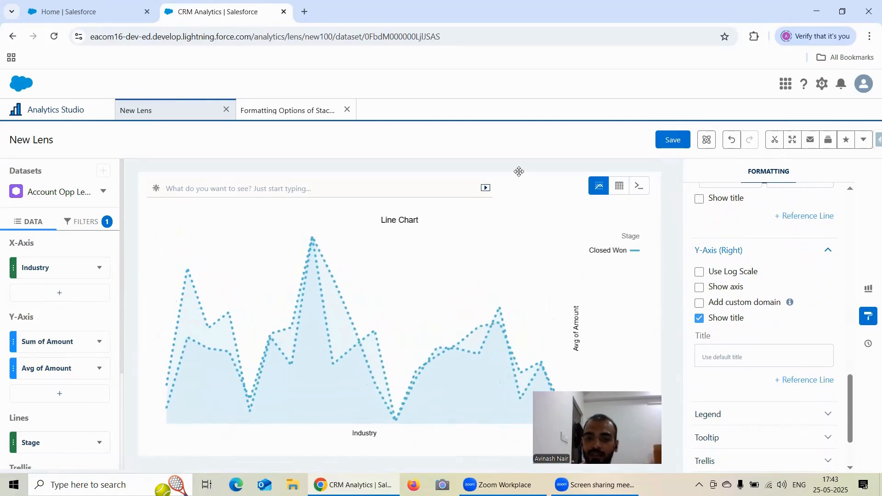
Show the right Y-axis, left Y-axis and X-axis on the chart again
drag(519, 171, 508, 146)
click(709, 285)
scroll(707, 287, up, 4)
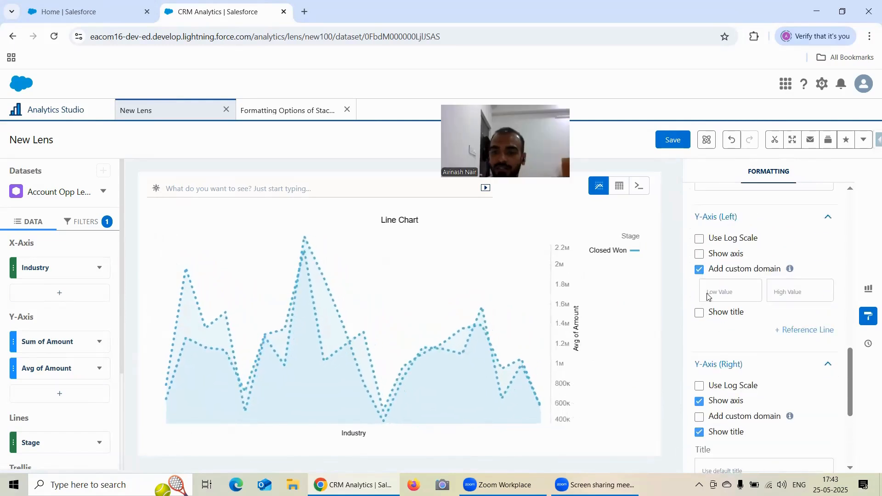
click(700, 312)
scroll(701, 312, up, 3)
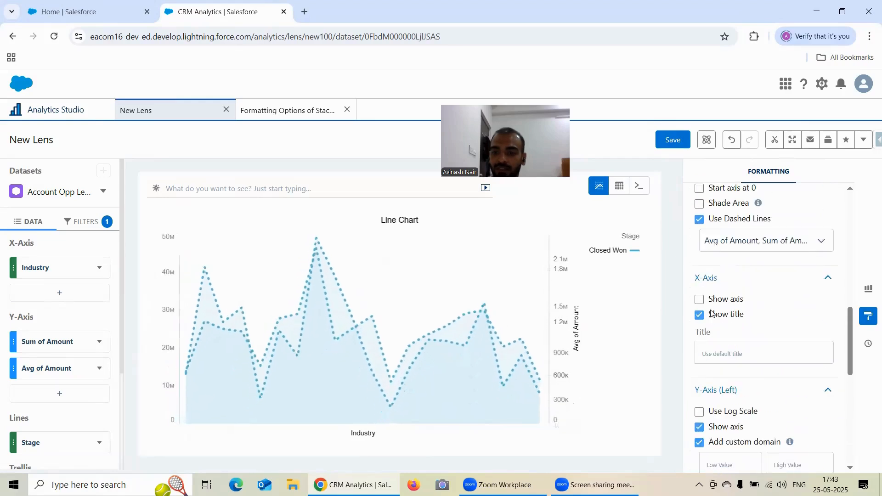
click(704, 301)
Expand the Legend and Tooltip formatting sections and review their available options
scroll(788, 276, down, 8)
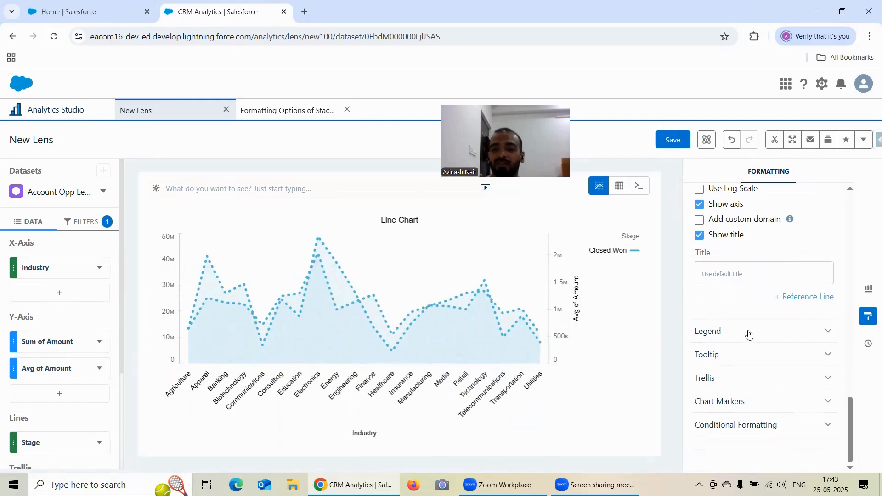
click(748, 331)
scroll(773, 268, down, 2)
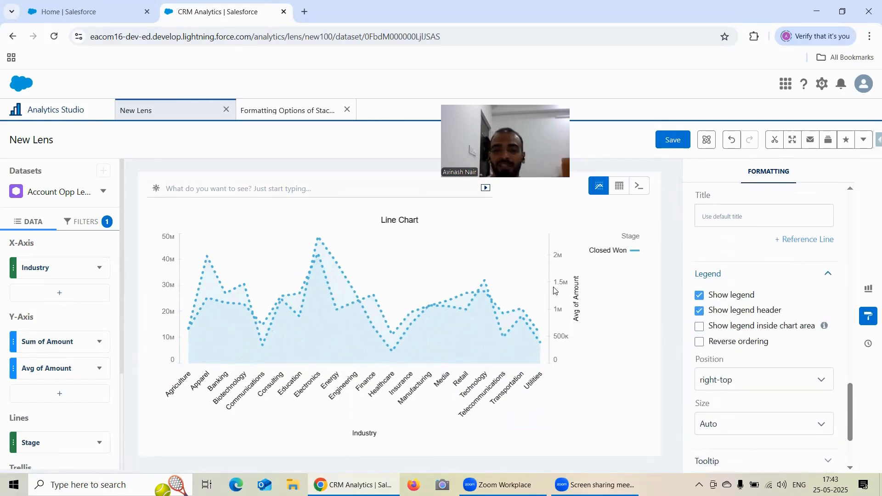
scroll(763, 299, down, 1)
scroll(762, 257, down, 1)
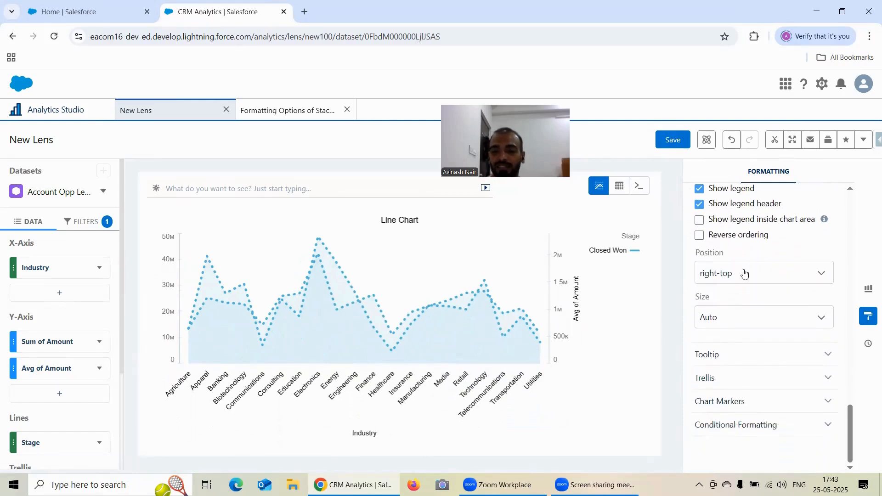
click(734, 354)
scroll(753, 307, down, 1)
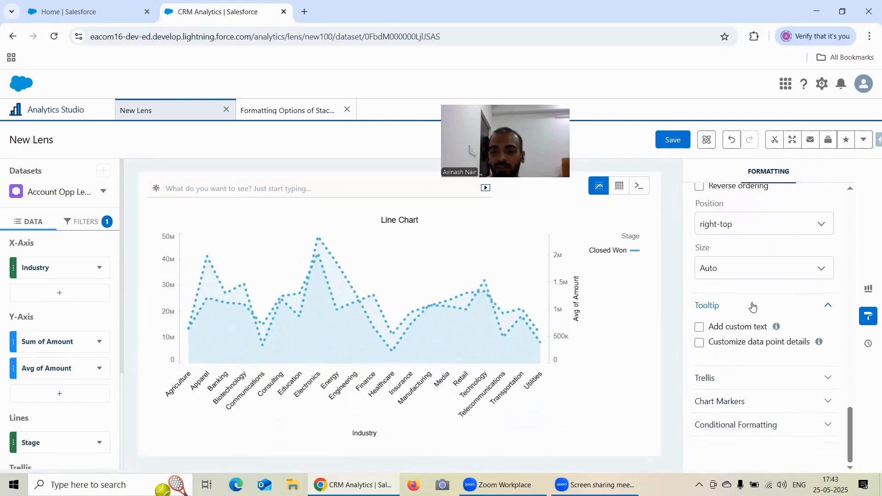
Expand the Trellis, Chart Markers and Conditional Formatting sections and review their available options
click(731, 372)
scroll(750, 311, down, 1)
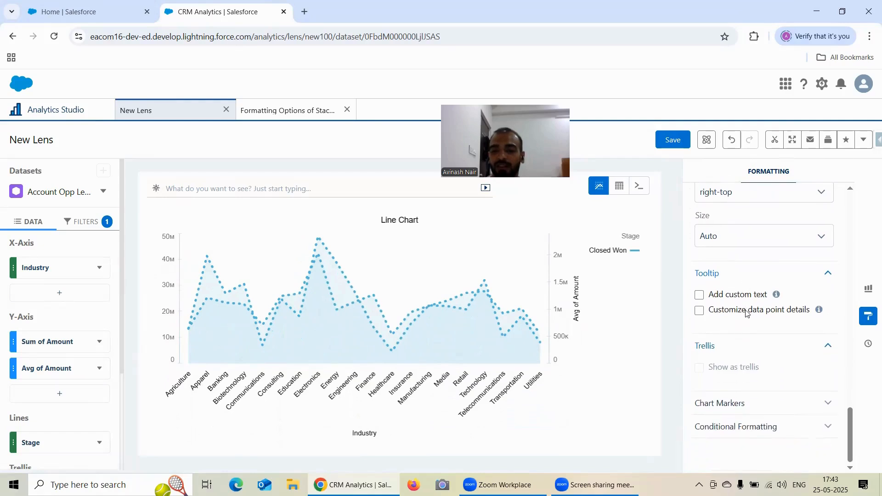
click(740, 397)
scroll(735, 436, down, 1)
click(741, 423)
scroll(742, 395, down, 1)
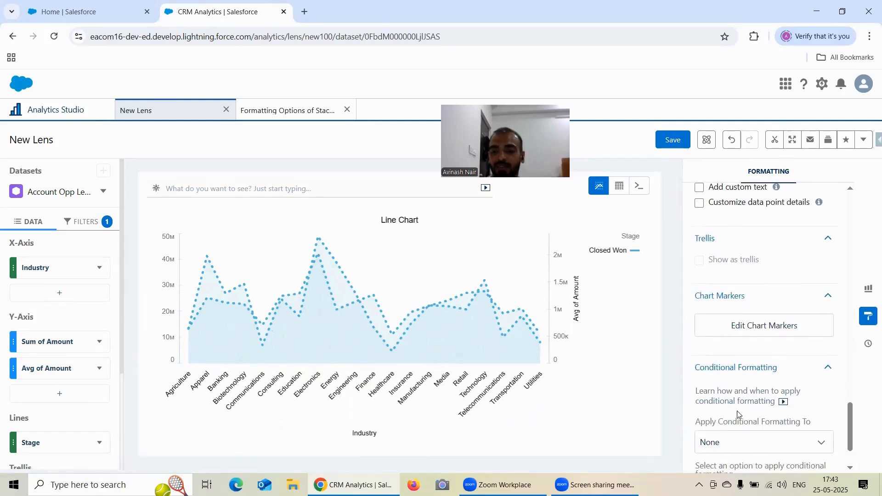
Add a reference line to the right Y-axis of the line chart
scroll(730, 321, up, 4)
scroll(726, 317, up, 1)
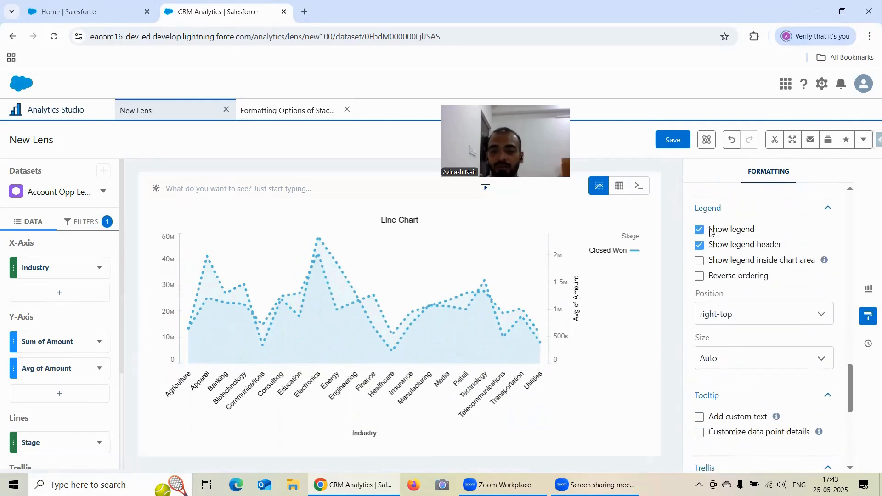
scroll(731, 294, up, 2)
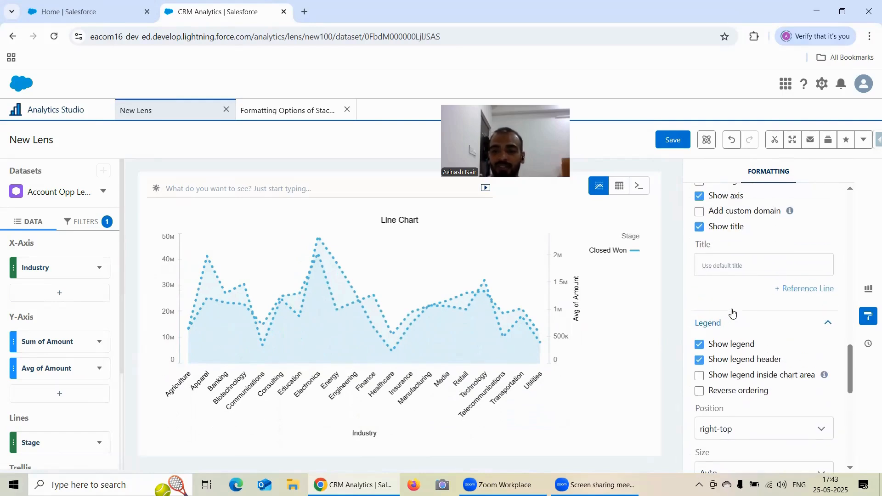
scroll(733, 312, up, 1)
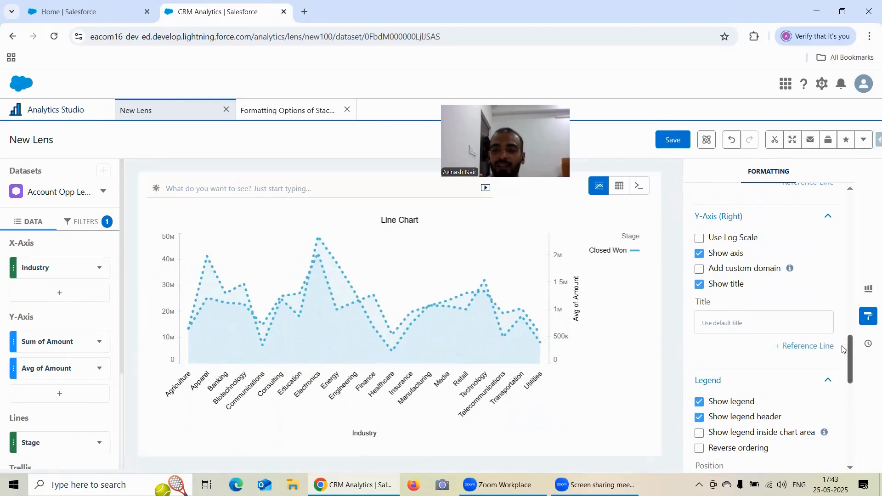
click(813, 348)
scroll(769, 342, down, 1)
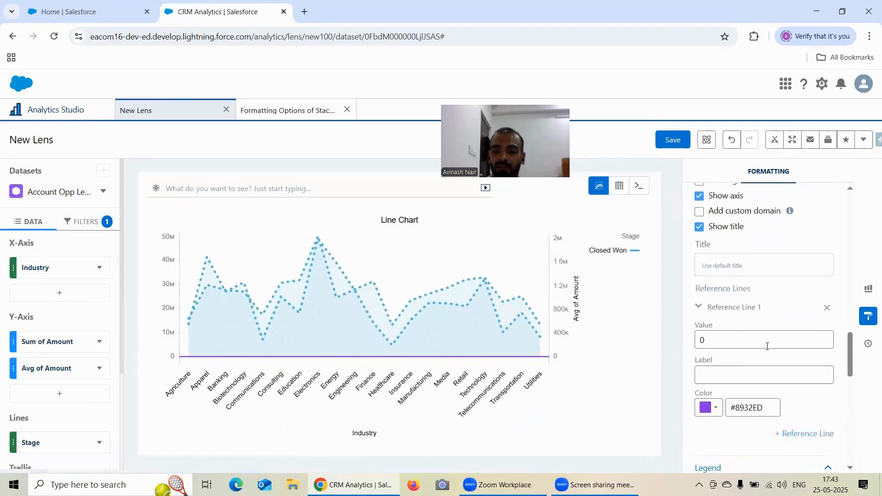
click(717, 378)
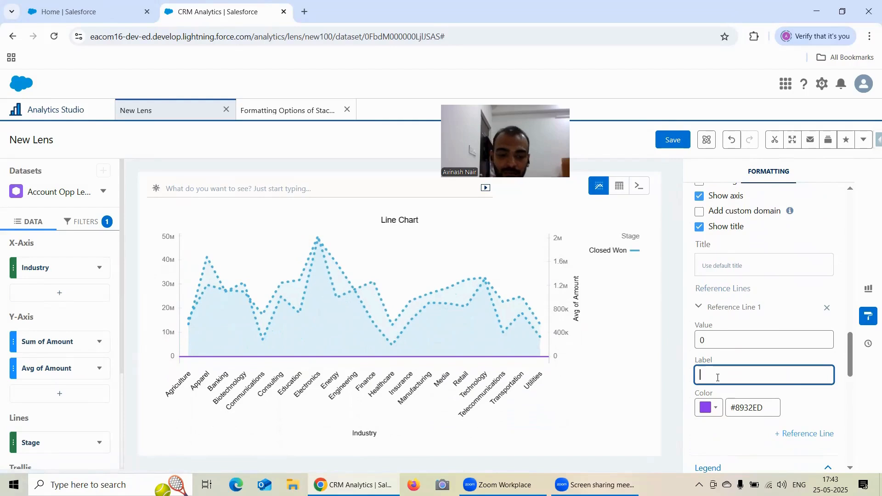
text(100000)
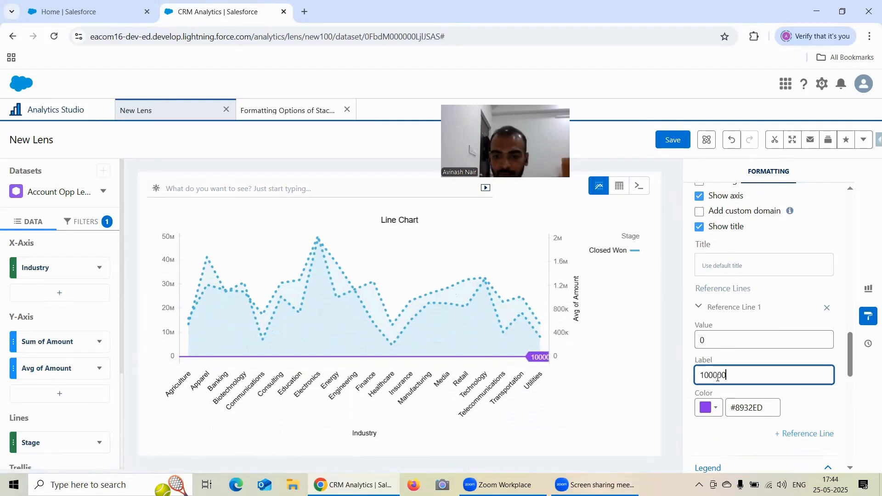
text(0000)
key(BackSpace)
key(BackSpace)
key(BackSpace)
key(BackSpace)
key(BackSpace)
key(BackSpace)
key(BackSpace)
key(BackSpace)
key(BackSpace)
key(BackSpace)
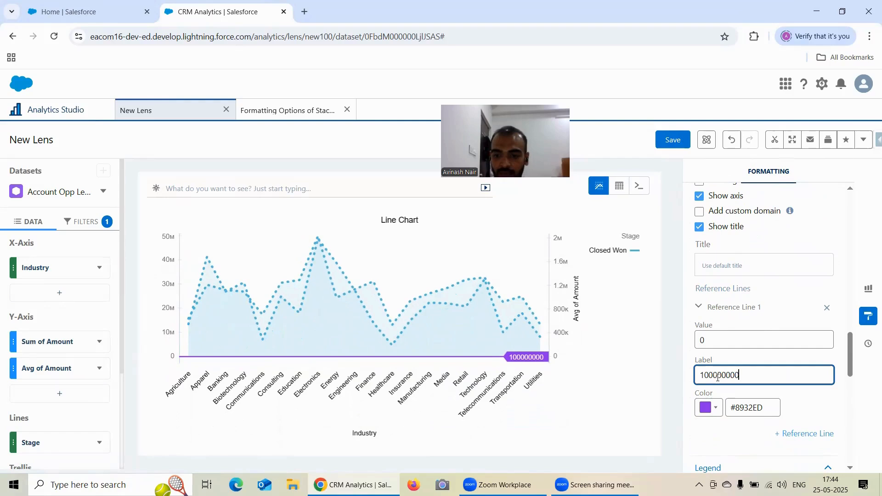
Set the right Y-axis reference line's value to 1000000 and label it "1 Million"
click(716, 344)
text(0000000)
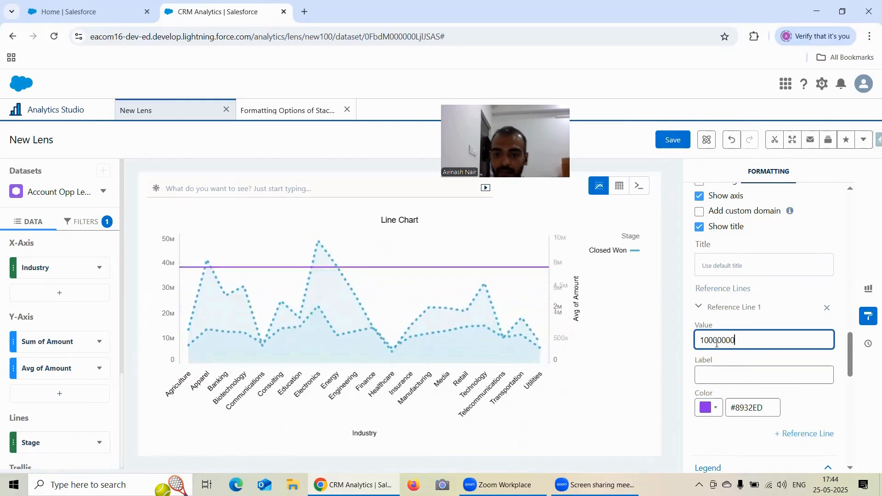
key(BackSpace)
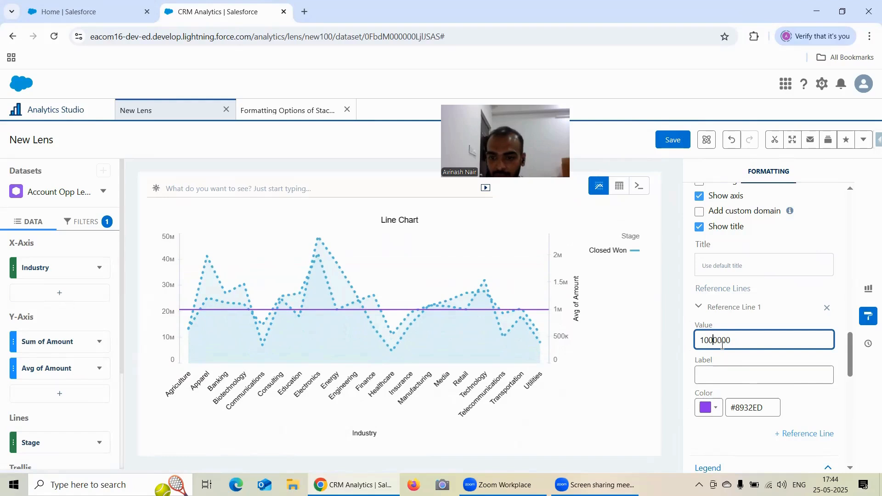
click(719, 370)
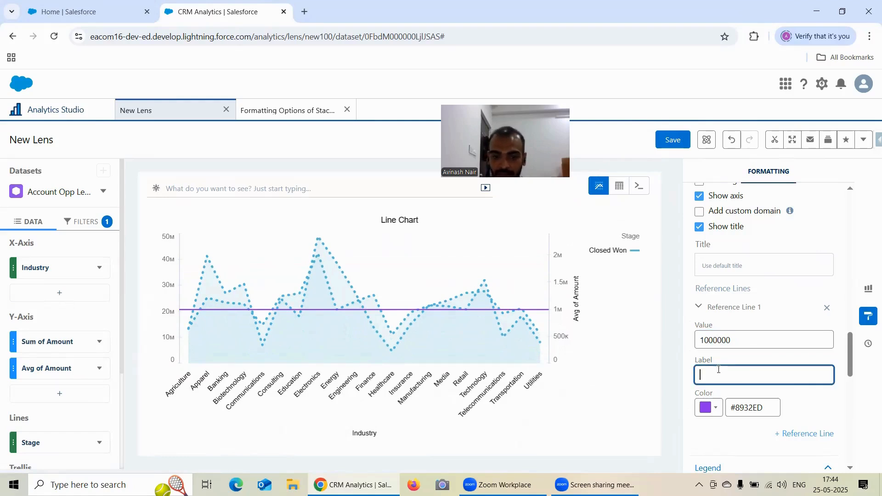
text(1 Mil)
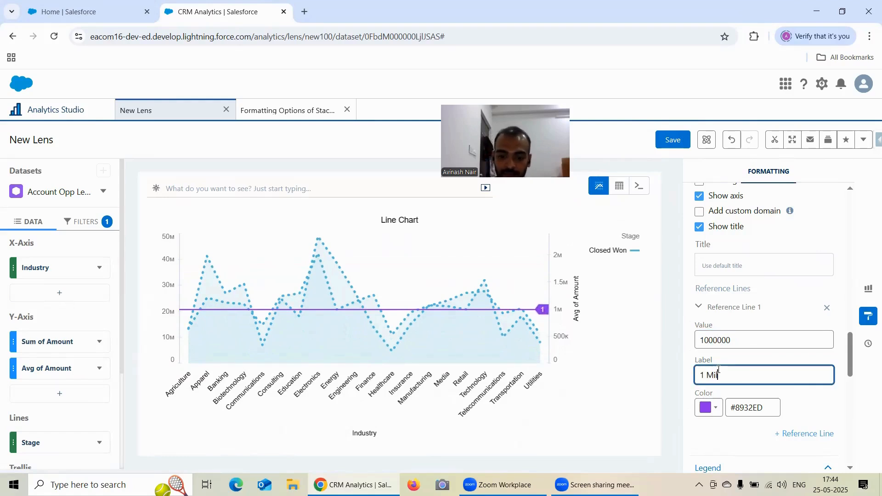
text(lion)
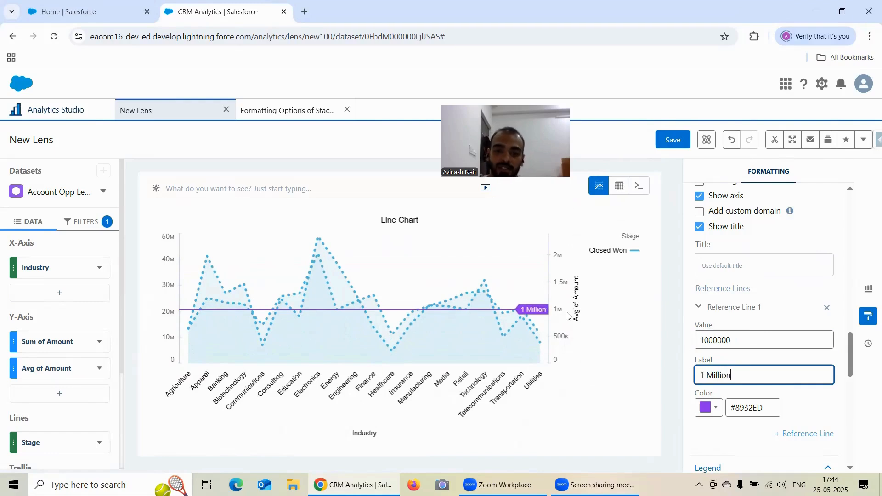
Add a reference line to the left Y-axis of the line chart
scroll(731, 299, up, 3)
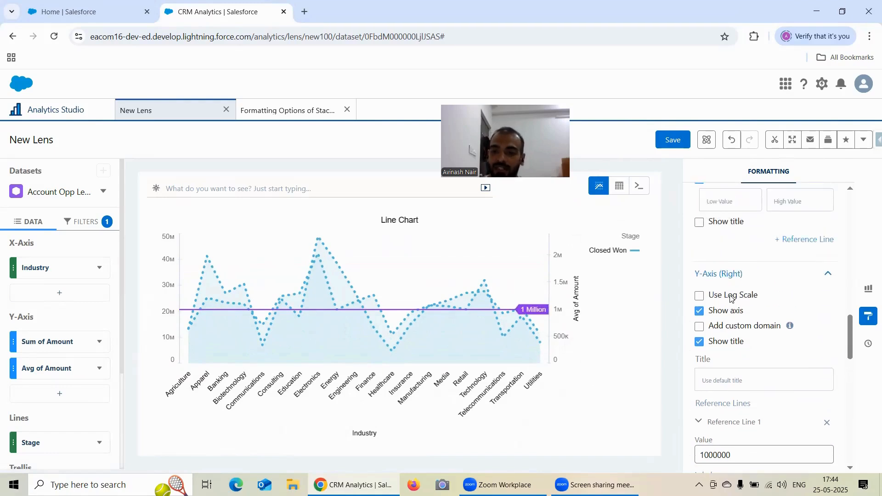
scroll(731, 299, up, 2)
scroll(749, 307, up, 2)
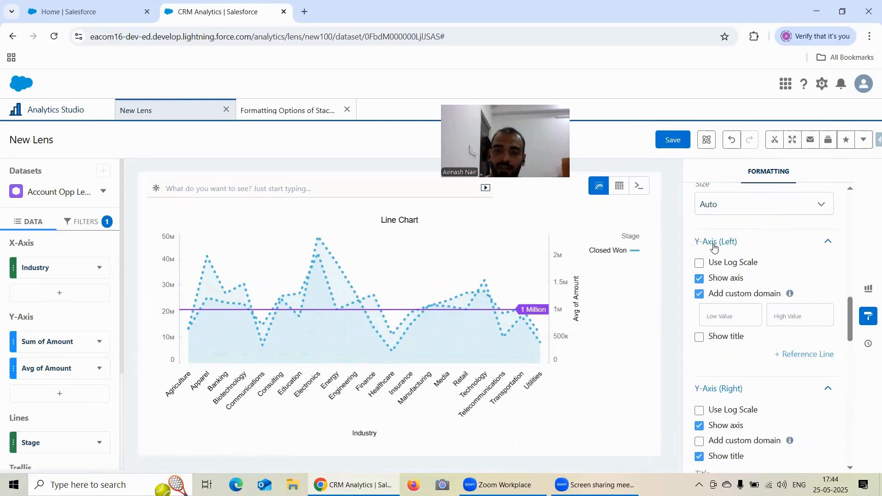
click(802, 354)
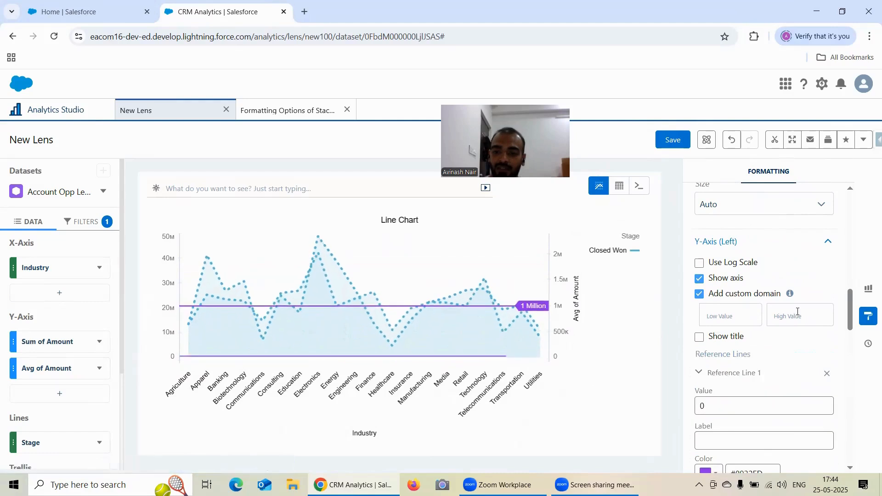
scroll(781, 322, down, 2)
click(727, 328)
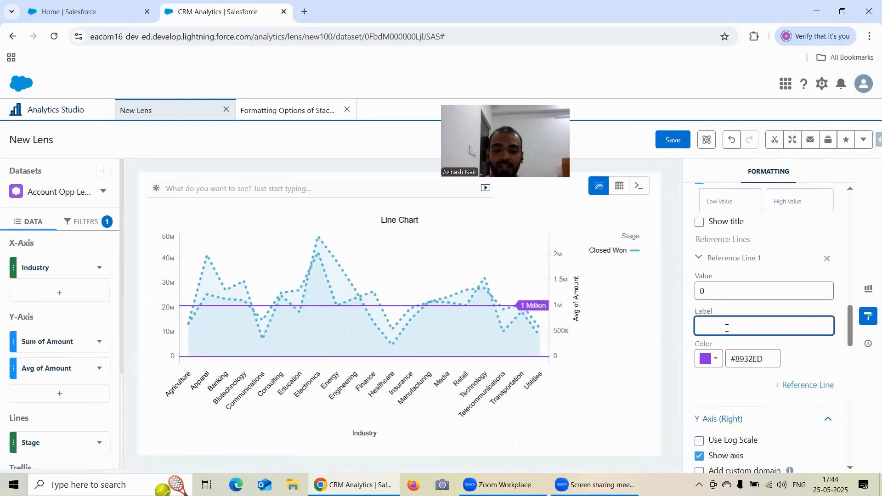
text(1)
key(BackSpace)
Set the left Y-axis reference line's value to 10000000 and label it "10 Million"
click(750, 285)
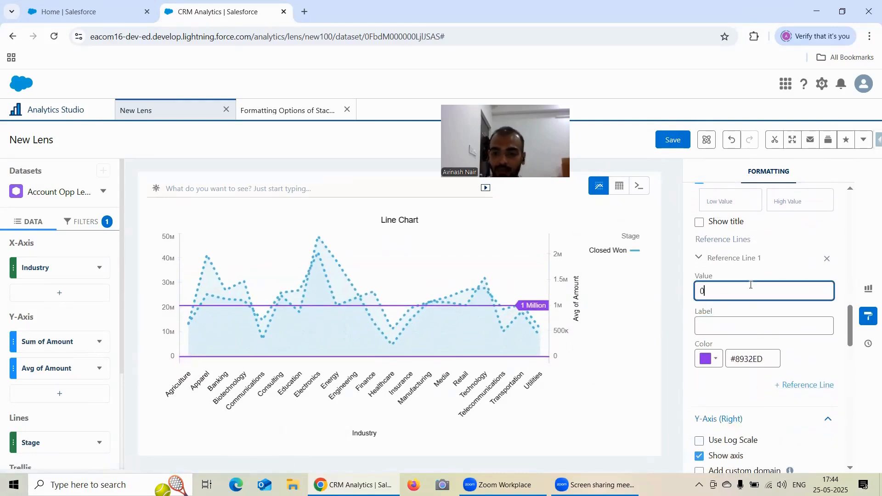
text(100000)
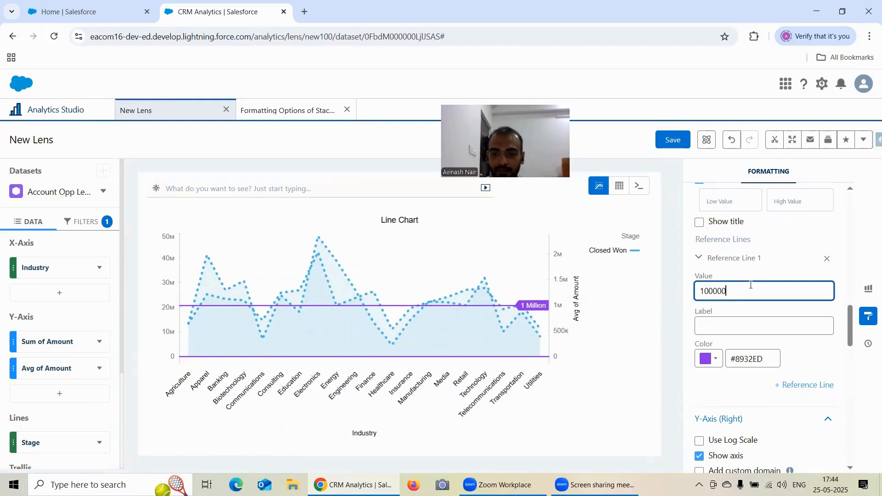
text(000)
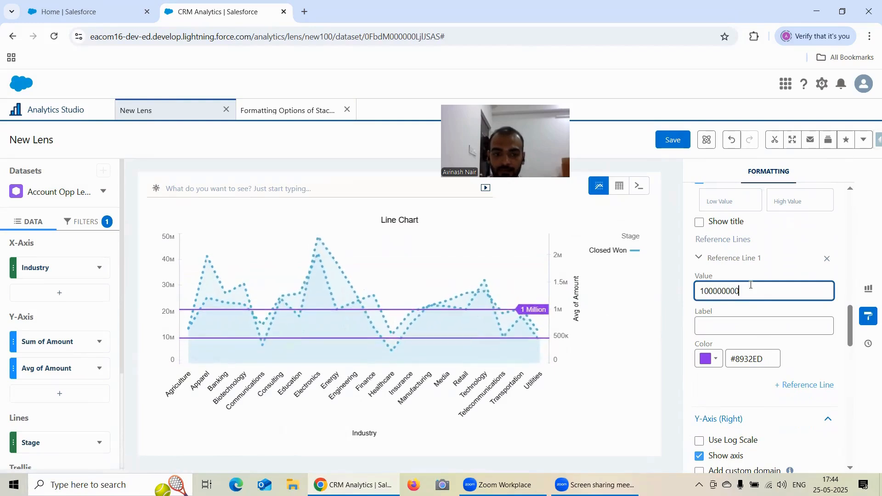
key(BackSpace)
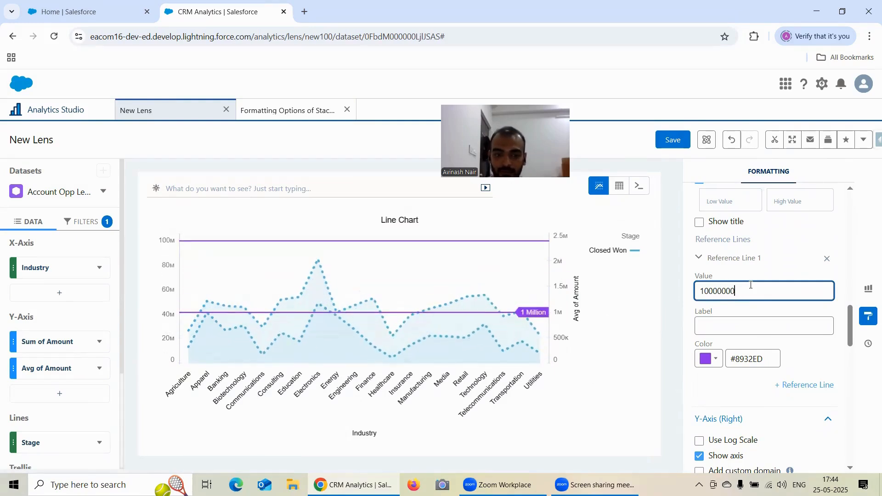
click(713, 323)
text(10 M)
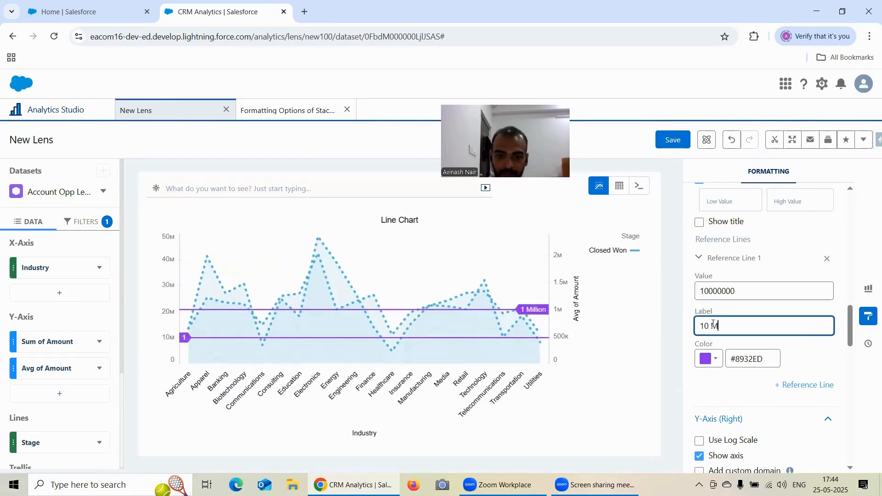
text(illion)
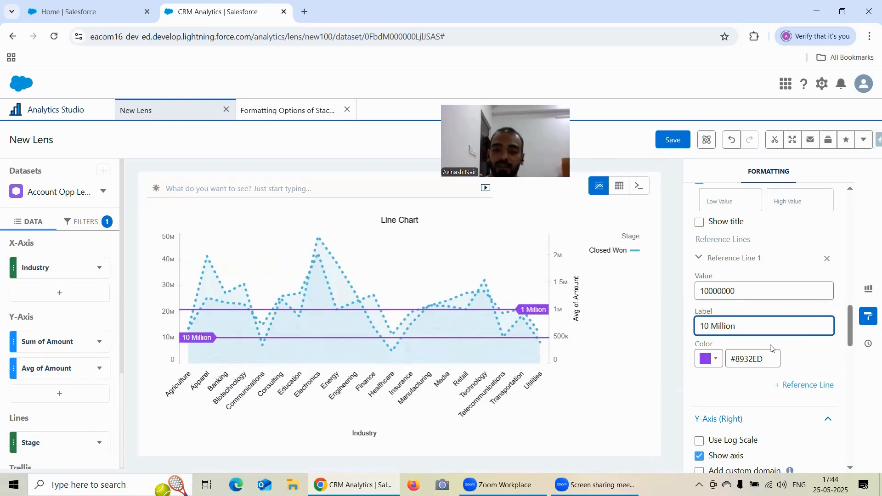
Look over the line chart's formatting options and the available chart types, returning to the list of formatting sections
scroll(800, 344, down, 6)
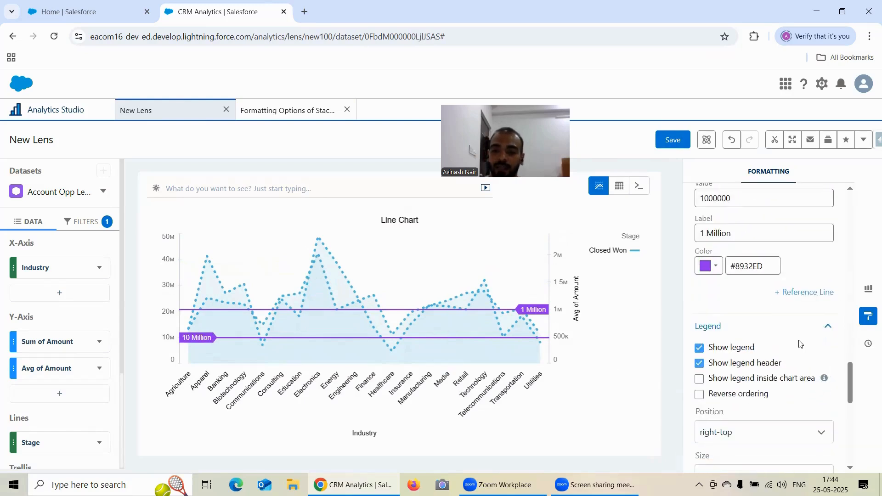
scroll(800, 344, down, 2)
scroll(800, 344, up, 8)
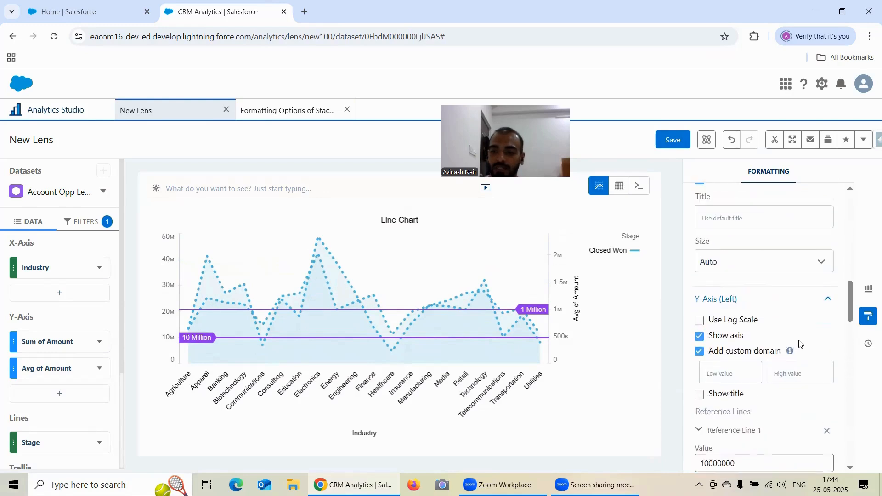
scroll(800, 343, up, 10)
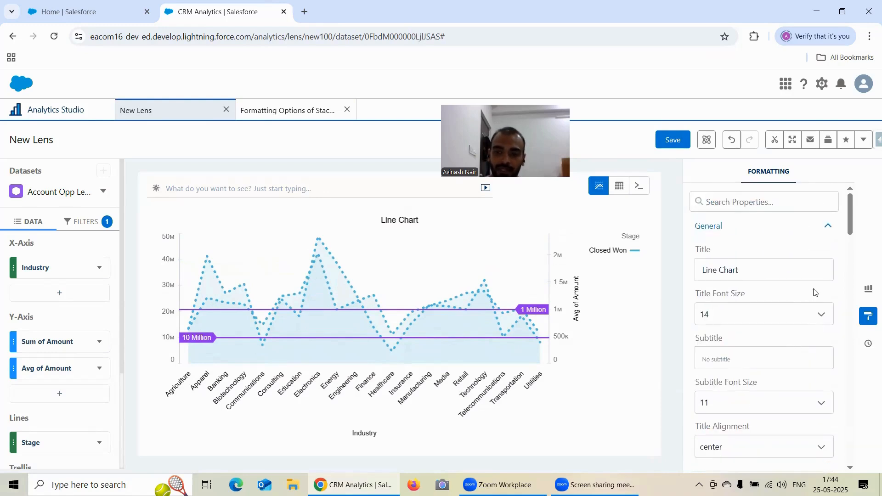
click(866, 290)
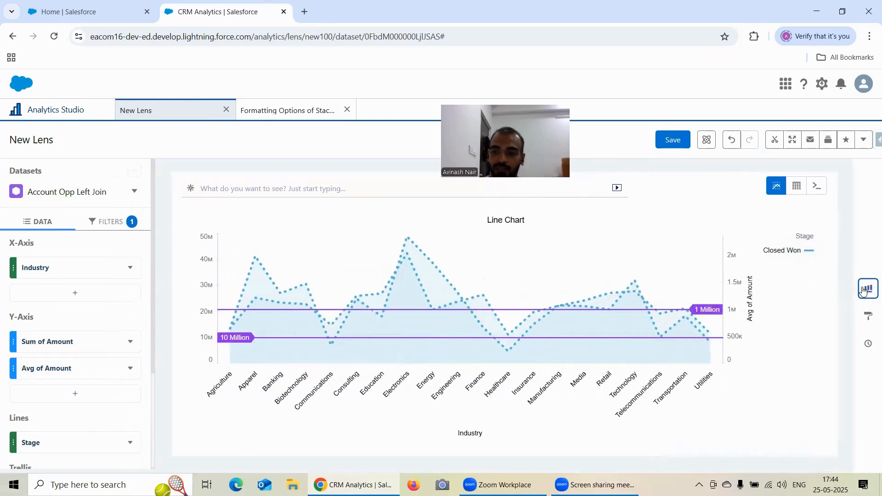
click(863, 291)
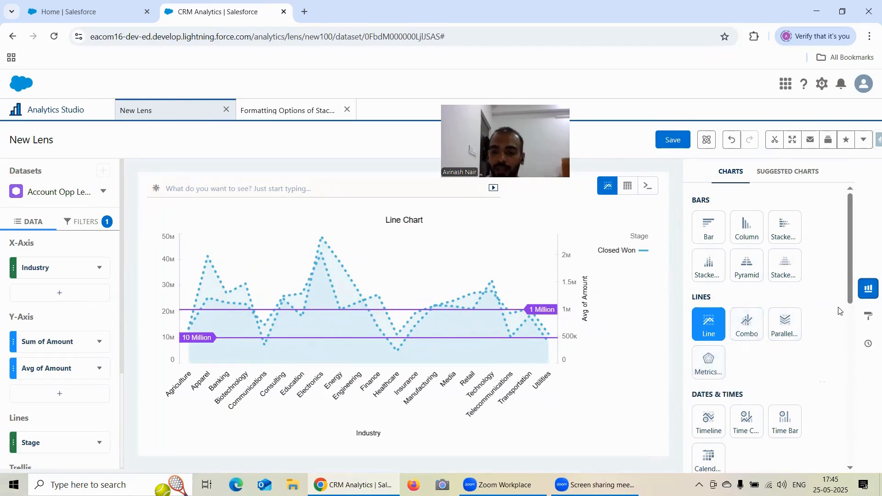
scroll(838, 311, down, 2)
click(867, 315)
scroll(818, 268, down, 4)
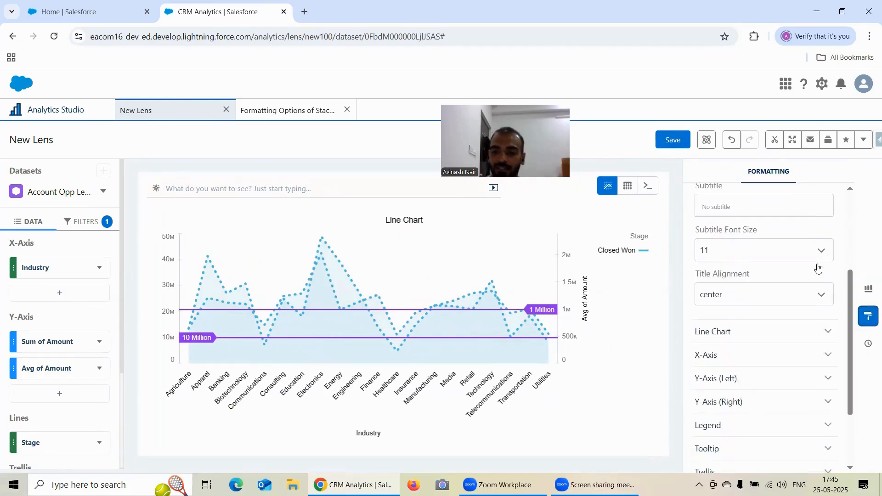
scroll(818, 268, down, 3)
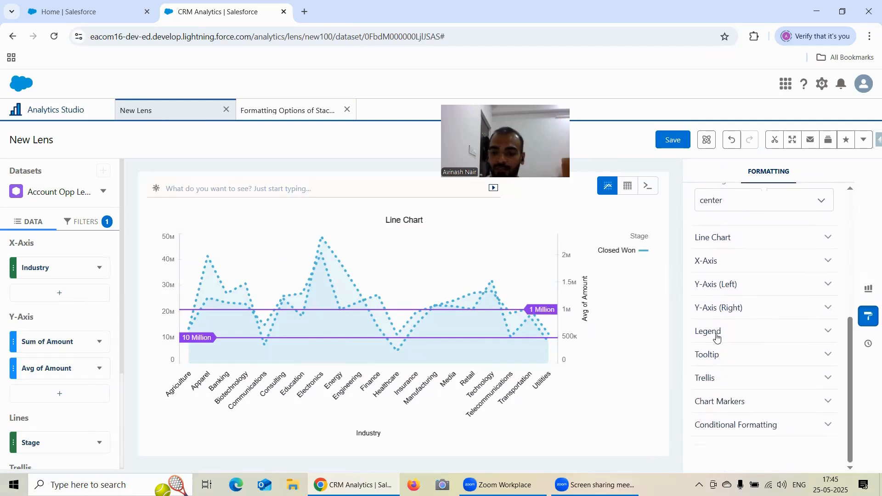
scroll(758, 368, up, 8)
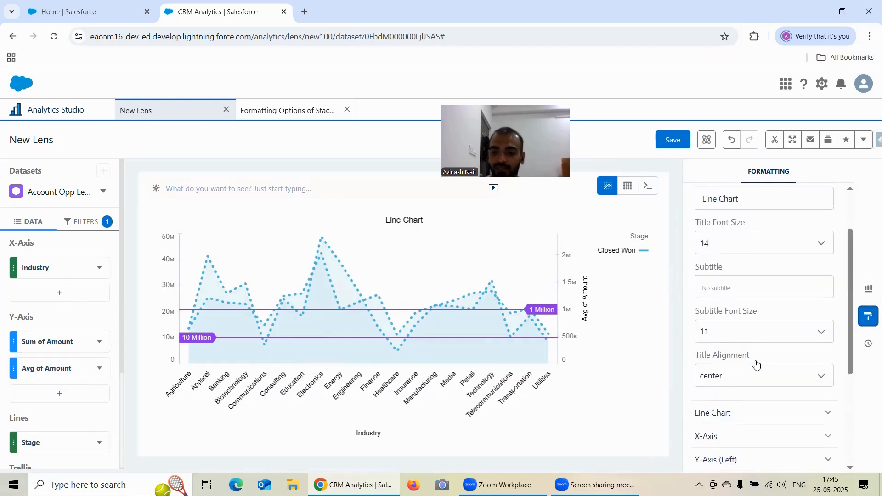
Expand the Line Chart formatting section and set its values to show as Number
scroll(775, 288, down, 3)
scroll(753, 304, down, 1)
click(735, 315)
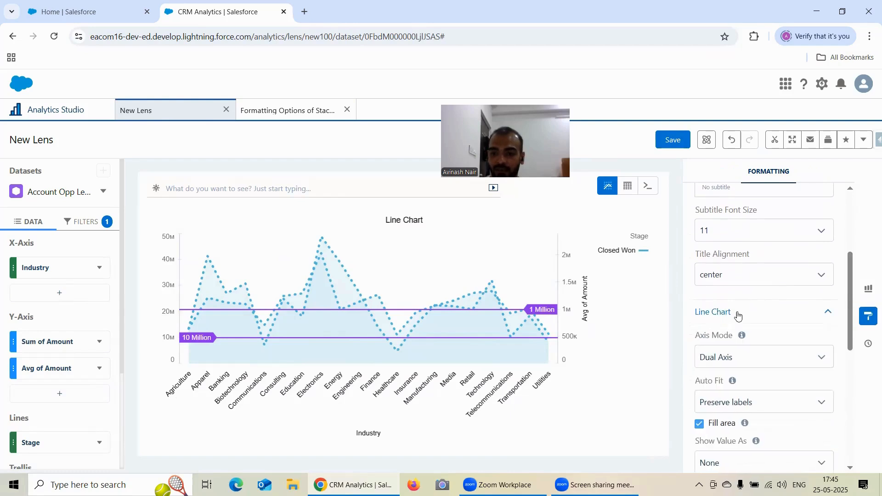
scroll(734, 315, down, 2)
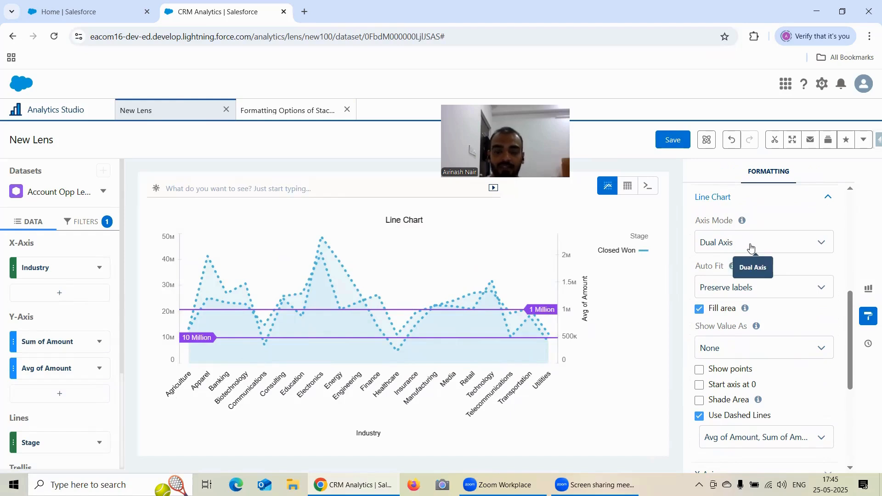
scroll(801, 231, down, 3)
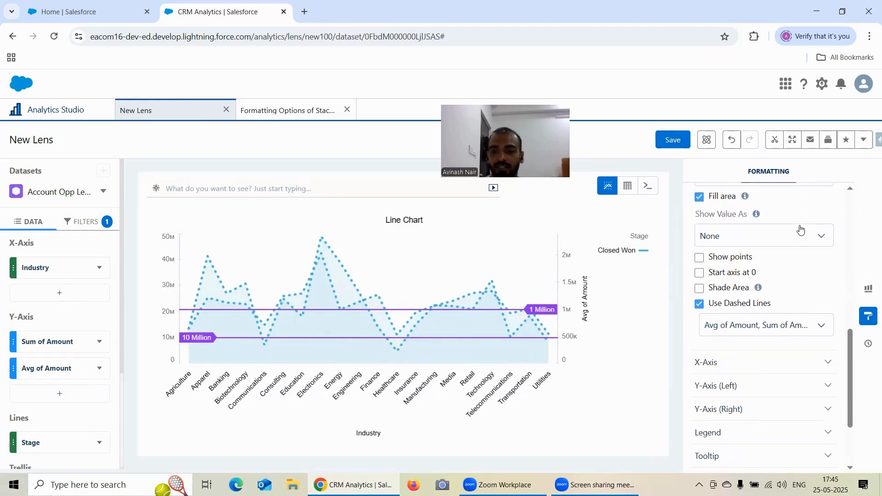
click(725, 236)
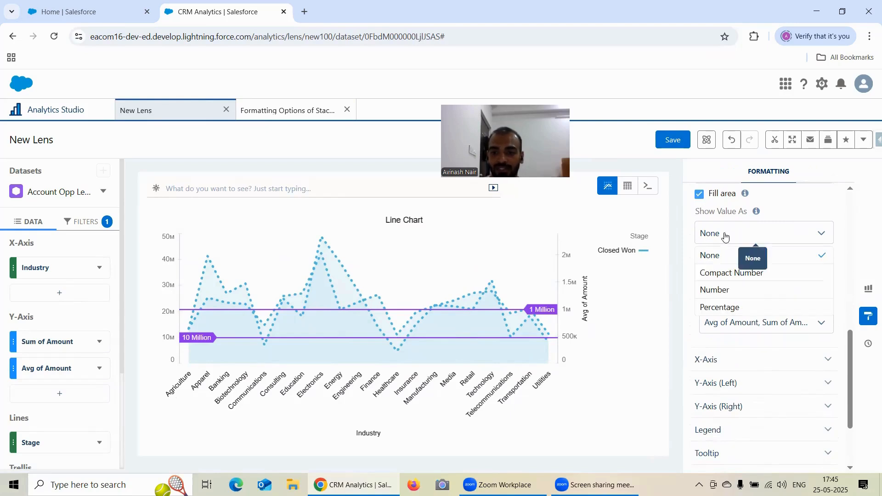
click(766, 291)
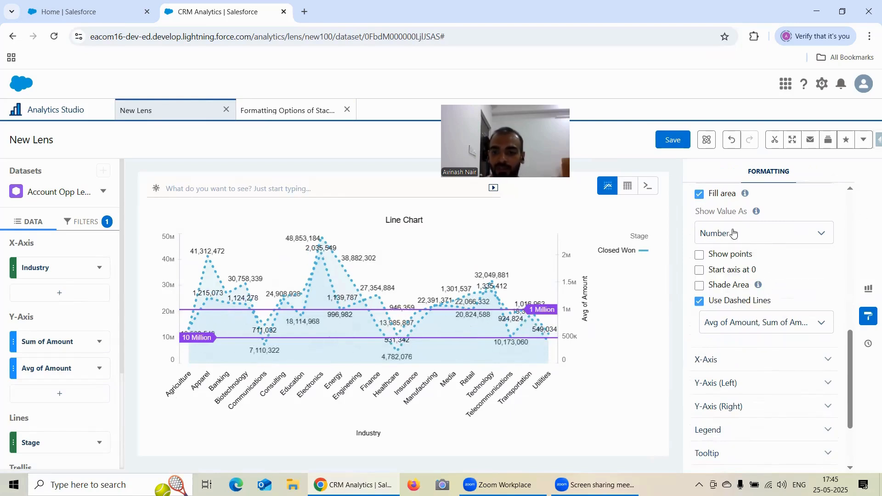
Set the line chart's Show Value As option to None
click(749, 237)
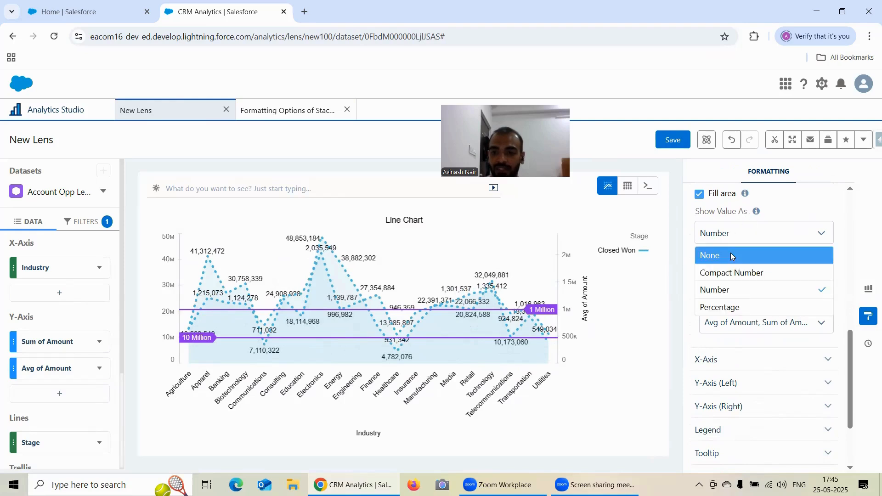
click(729, 254)
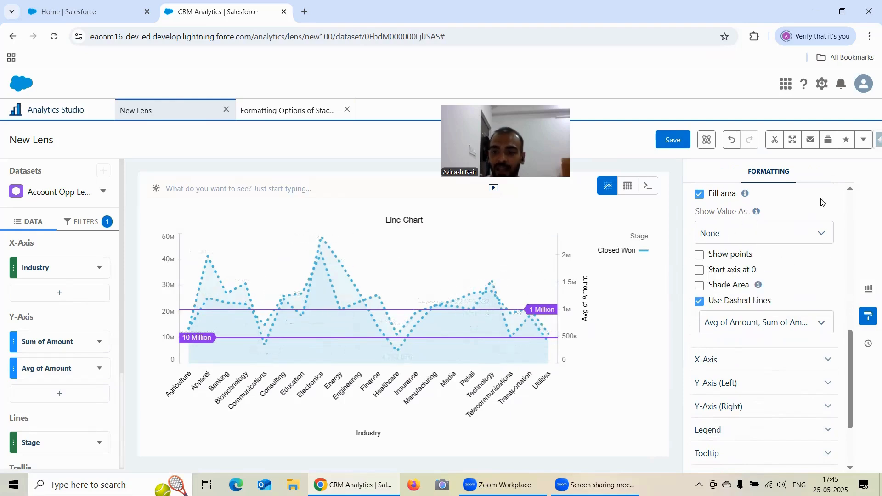
Try the Shade Area option, turn it off again, and apply dashed lines to both Sum of Amount and Avg of Amount
scroll(816, 264, down, 2)
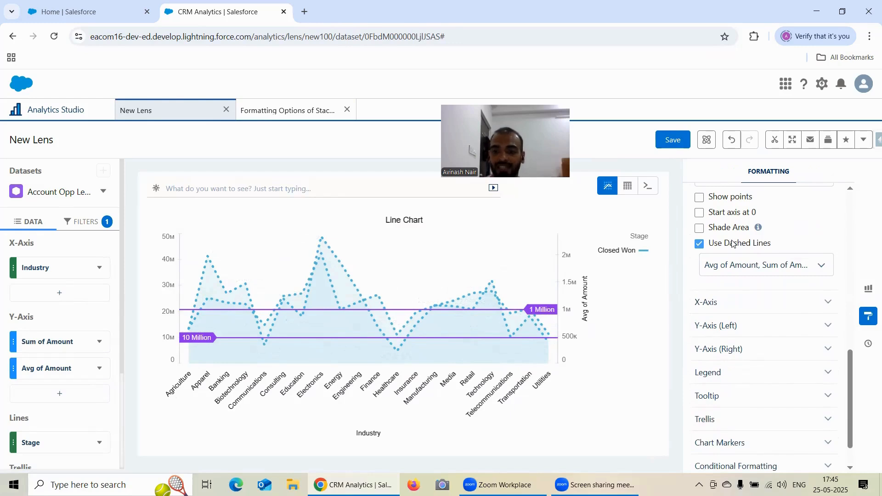
click(699, 229)
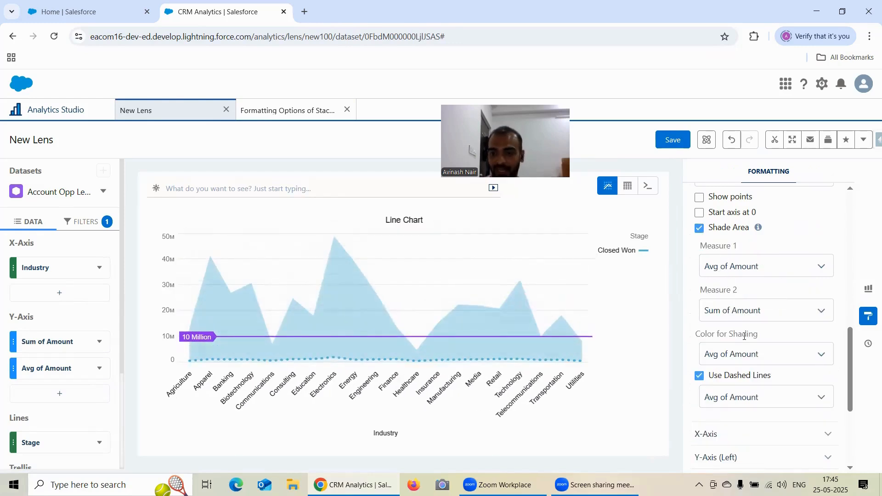
click(699, 228)
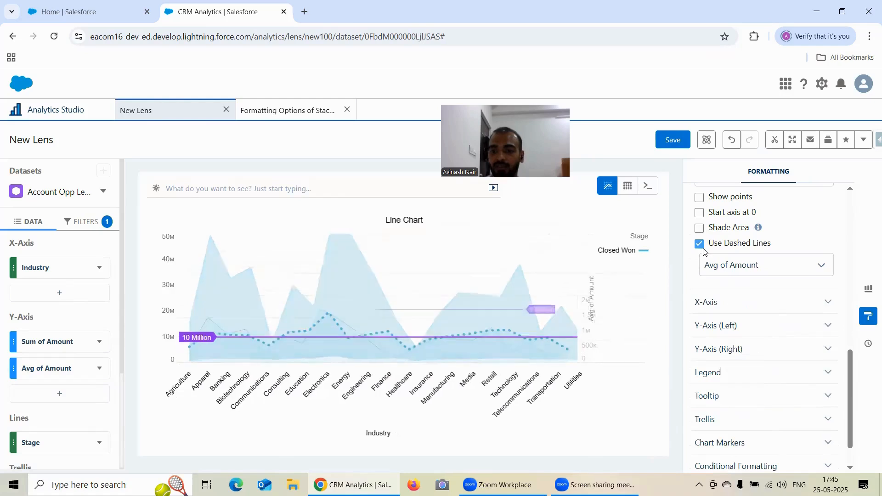
click(745, 265)
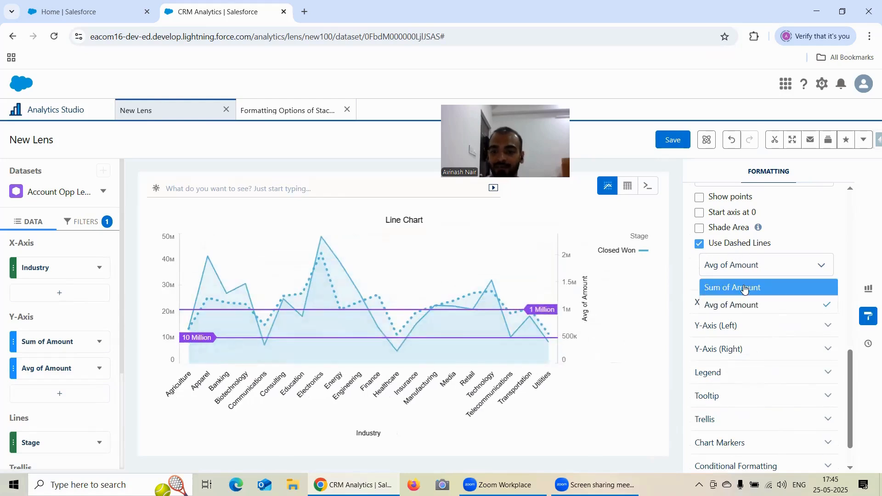
double_click(744, 291)
click(795, 287)
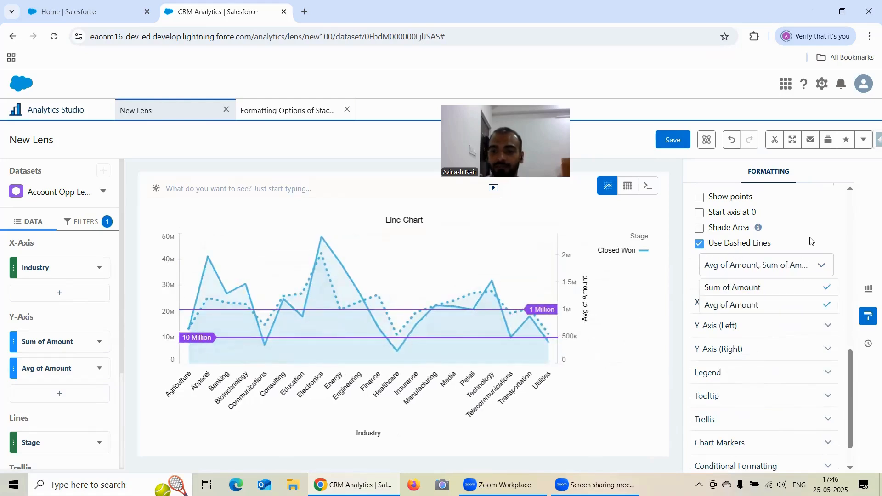
click(809, 244)
Expand the X-Axis and Y-Axis (Left) formatting sections and examine their title, size, domain and reference line settings
scroll(789, 256, down, 1)
click(714, 260)
scroll(772, 248, down, 4)
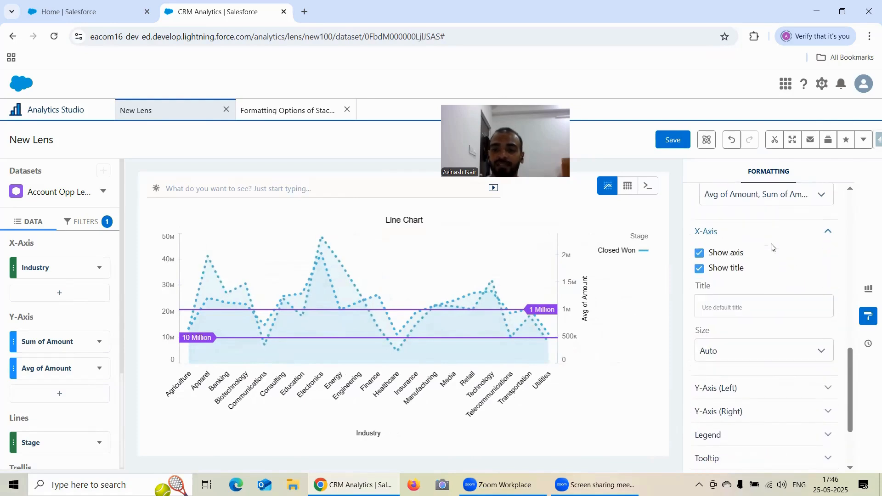
click(748, 288)
scroll(772, 255, down, 3)
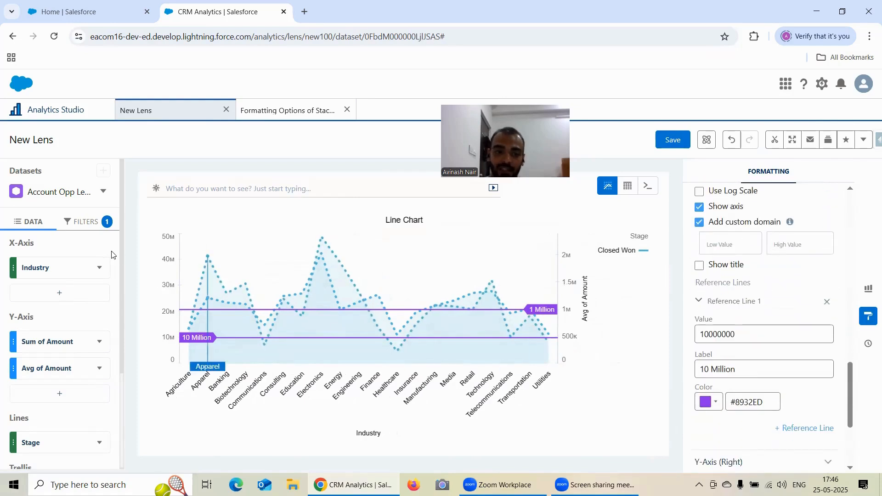
scroll(768, 272, up, 1)
scroll(769, 273, down, 1)
scroll(768, 272, up, 1)
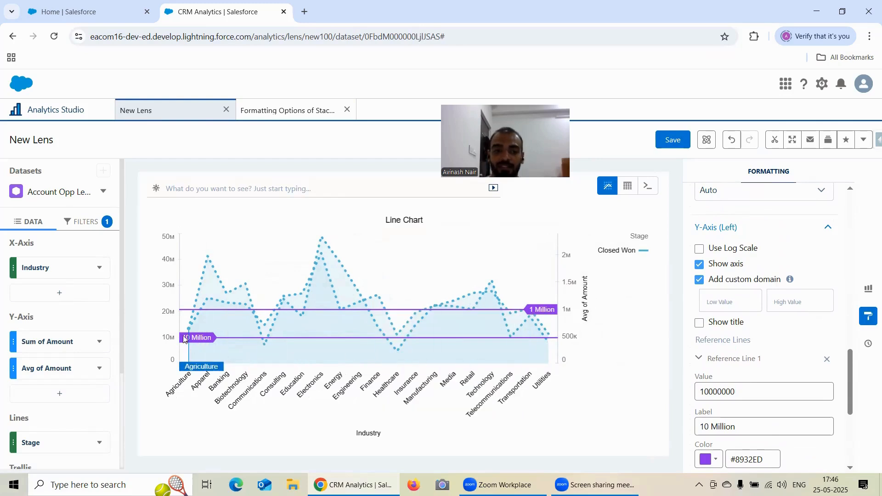
scroll(757, 275, down, 1)
scroll(757, 274, up, 1)
scroll(757, 275, down, 2)
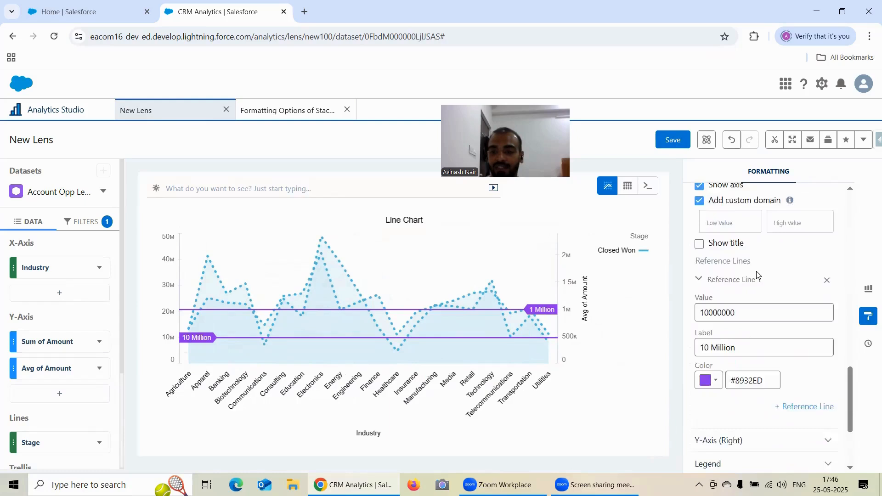
Expand the Y-Axis (Right) formatting section and look back over the lens's data fields and formatting options
scroll(753, 285, down, 3)
click(746, 307)
scroll(767, 277, down, 1)
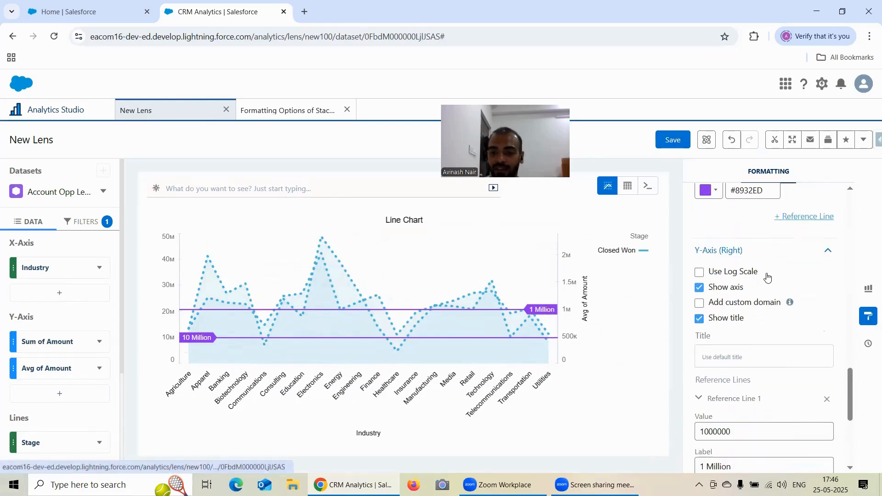
scroll(765, 299, up, 6)
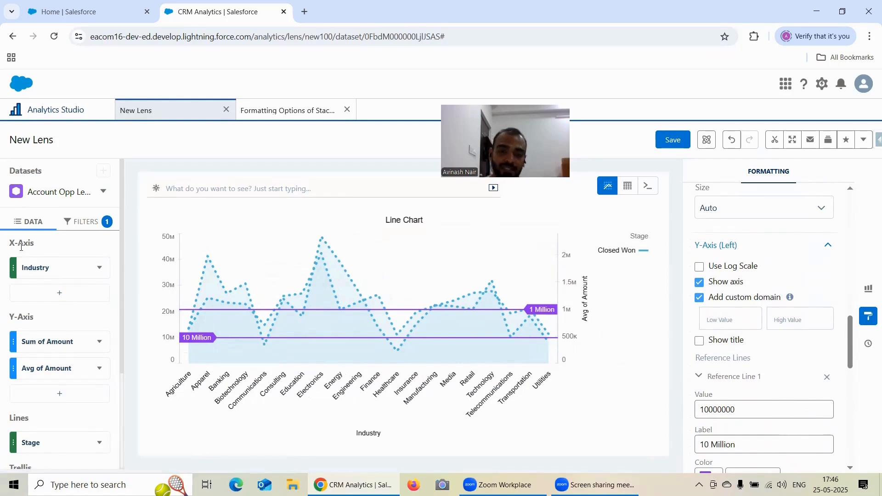
scroll(49, 315, down, 3)
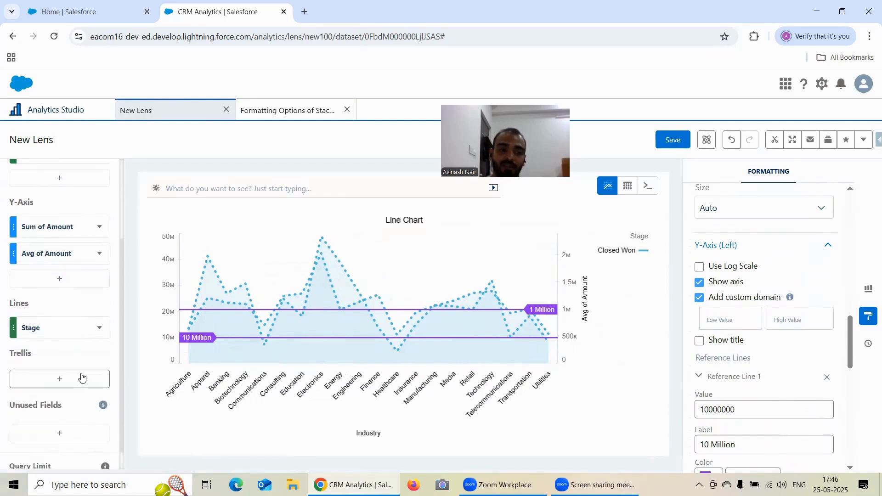
scroll(75, 339, up, 2)
scroll(93, 336, down, 2)
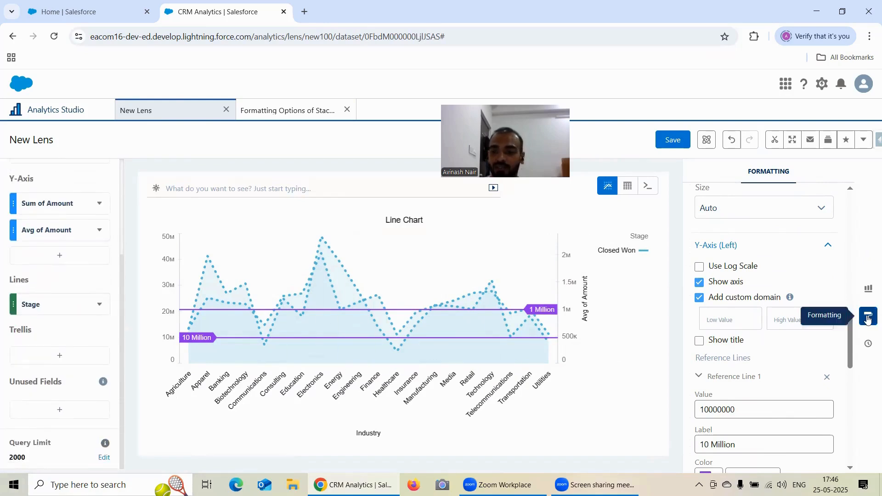
scroll(797, 293, up, 10)
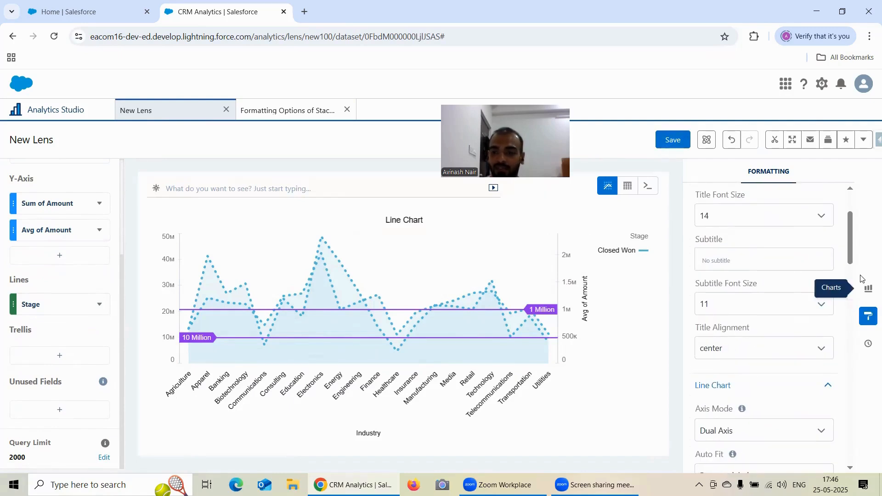
Save the lens as "Formatting Options of Line Chart" in the Recipe Dataset app
click(676, 147)
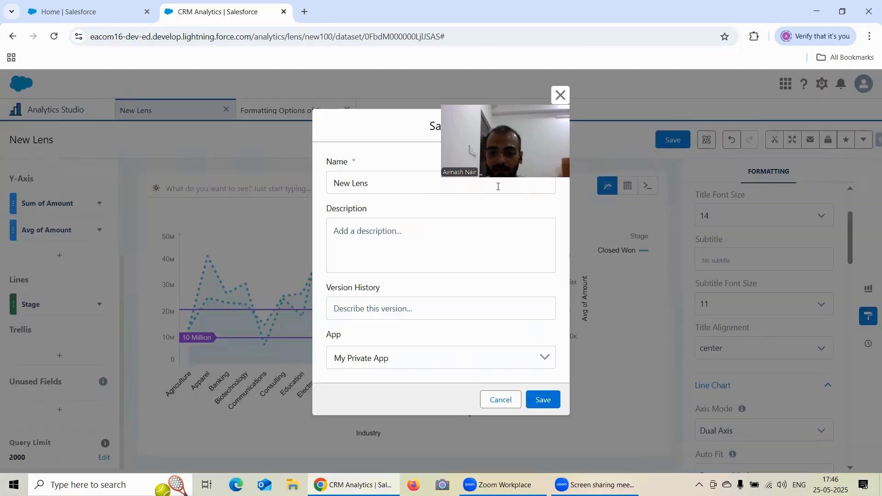
triple_click(389, 186)
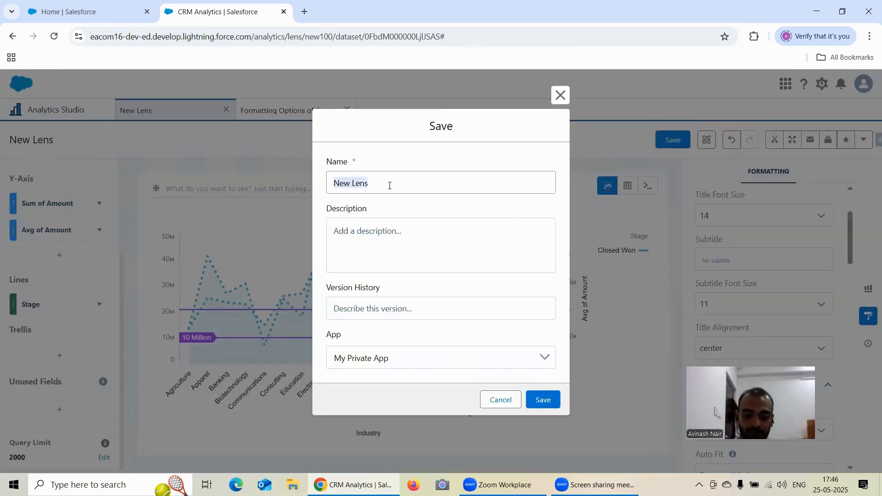
text(Formattin)
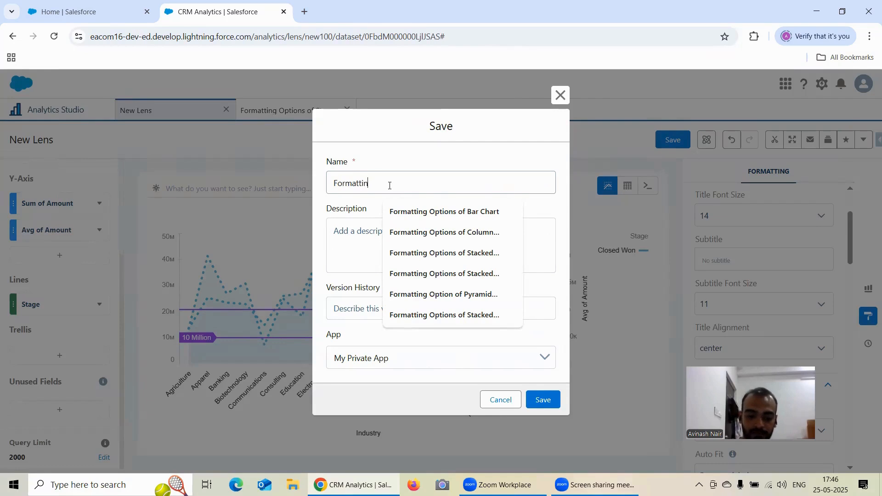
text(g Opt)
text(ions)
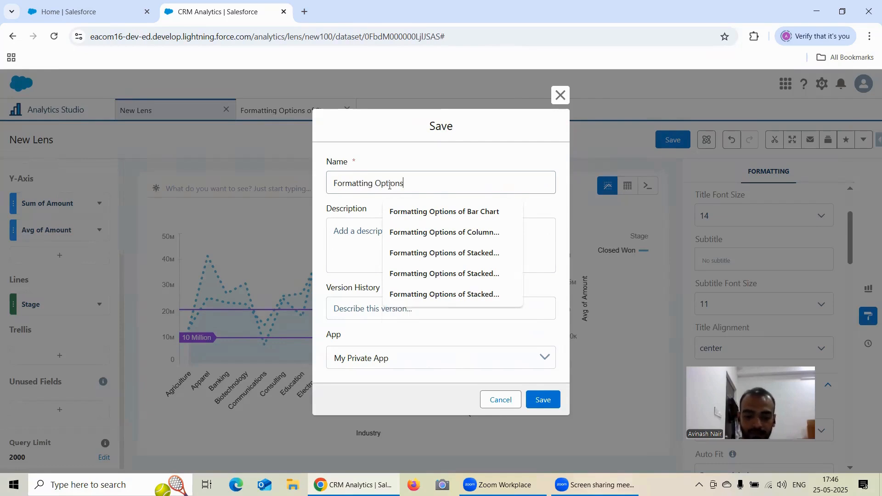
text( of Line Chart)
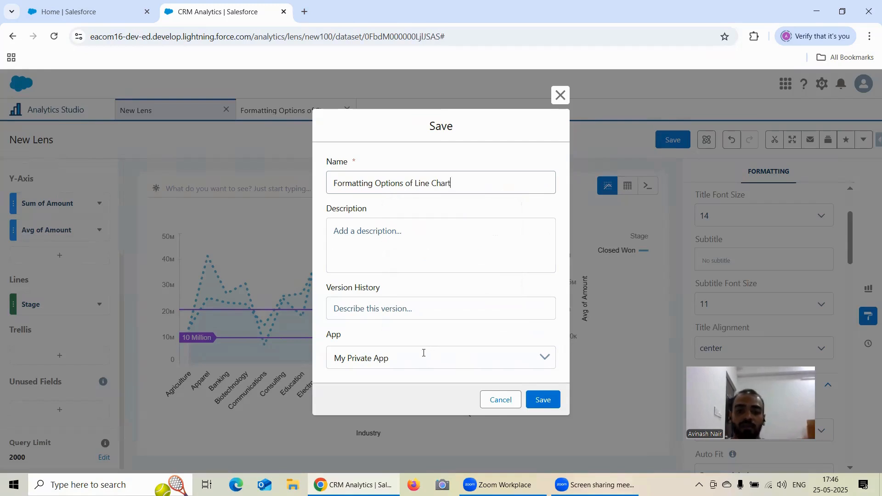
click(423, 353)
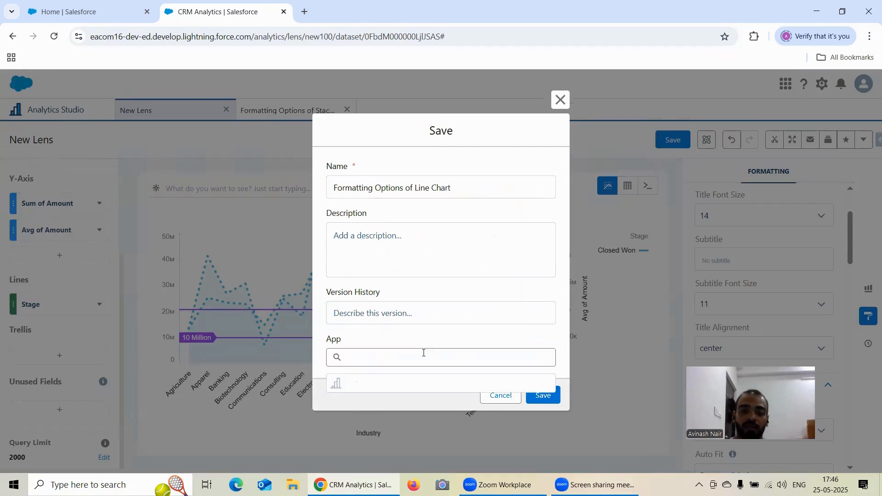
click(391, 412)
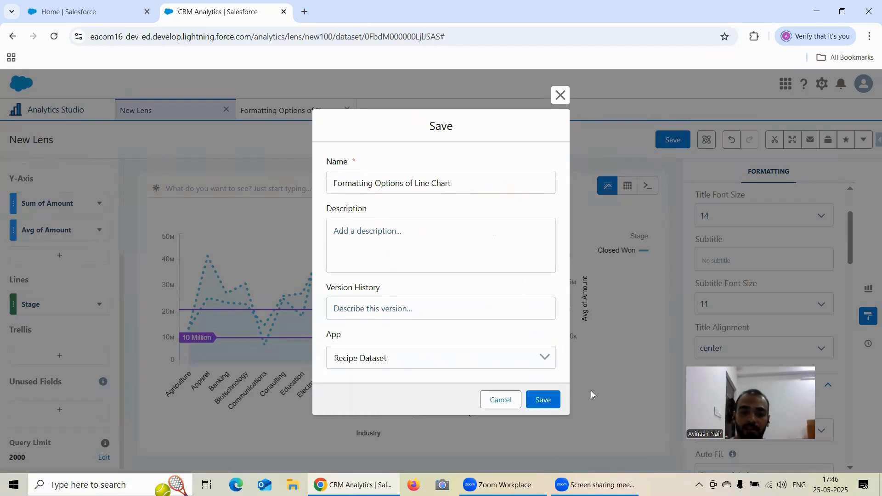
click(543, 400)
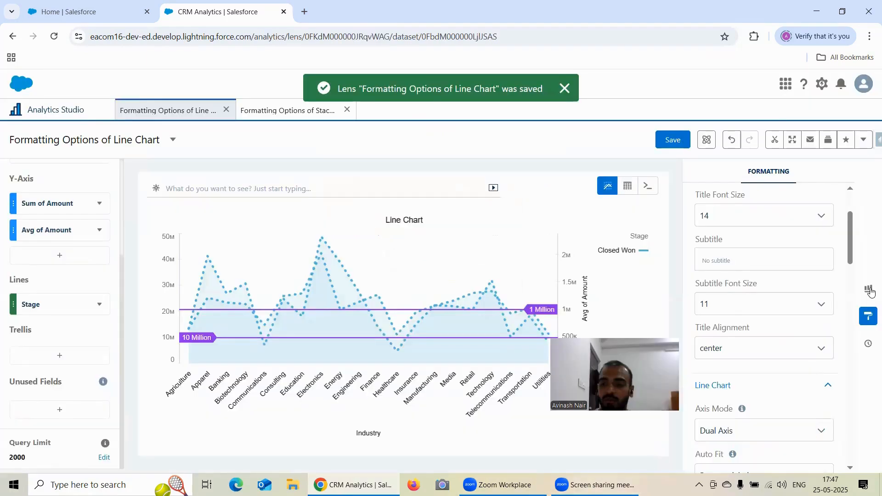
Look over the available chart types and close the chart gallery
click(867, 289)
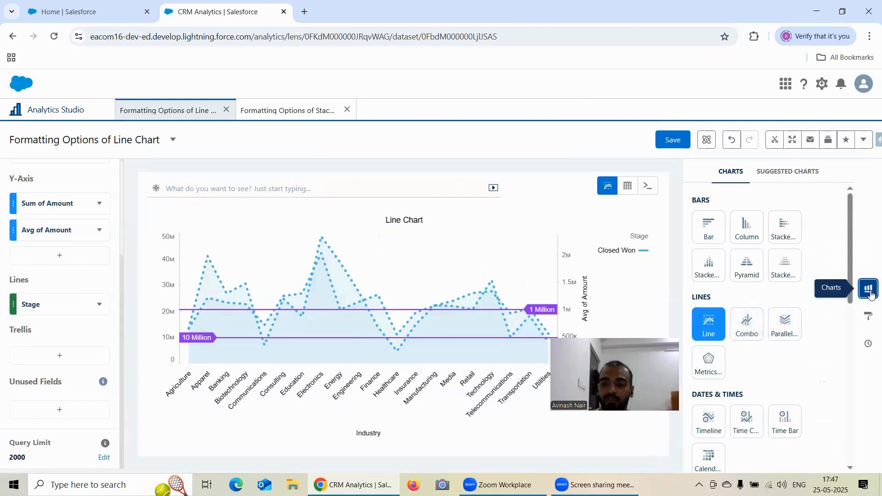
click(789, 62)
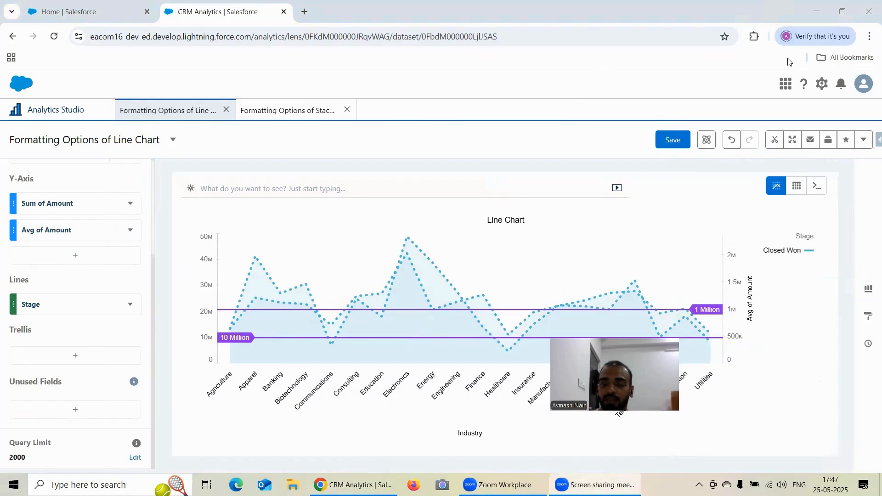